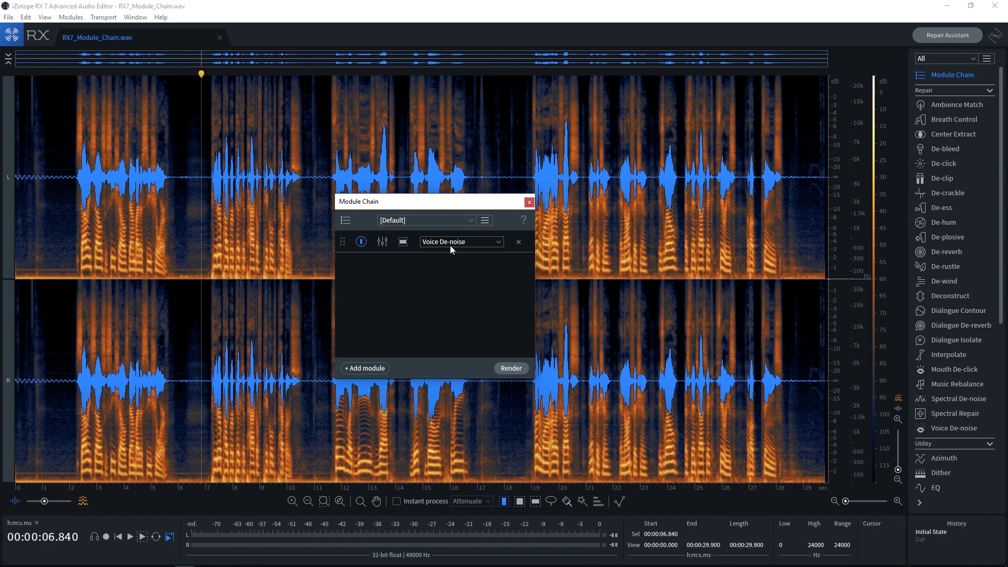
Load the custom Studio #1 preset in the Module Chain.
click(421, 227)
scroll(419, 284, down, 1)
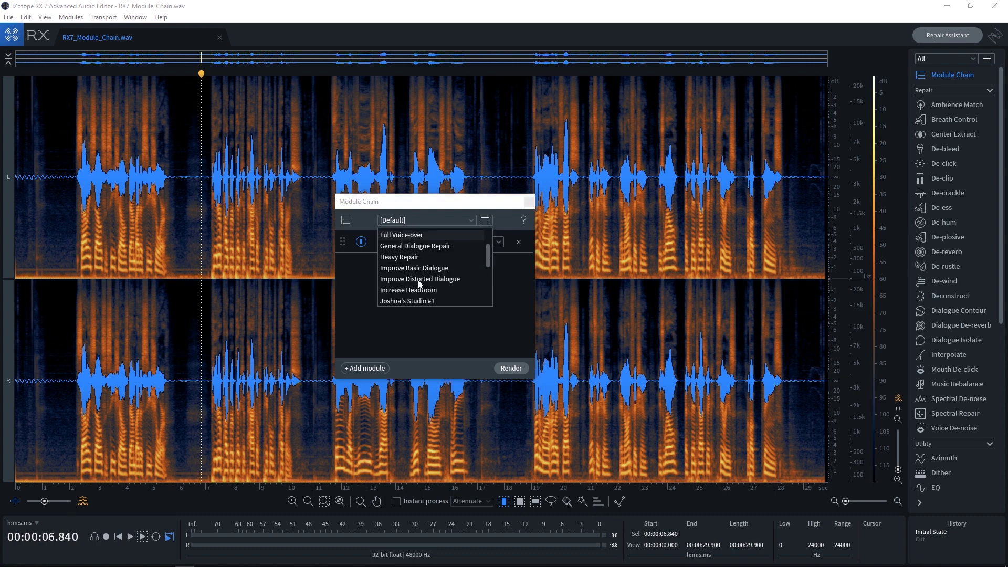
scroll(419, 284, down, 1)
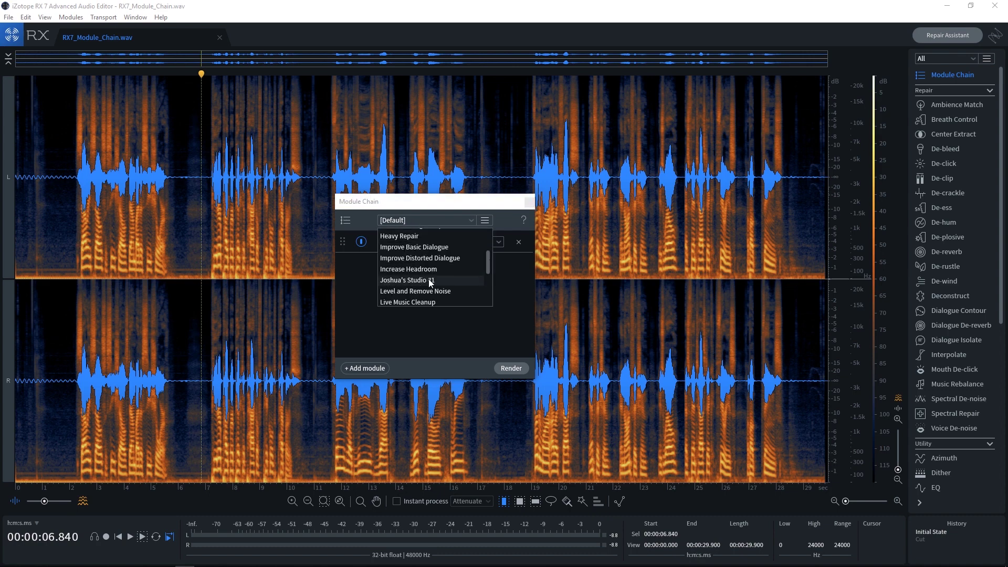
click(430, 282)
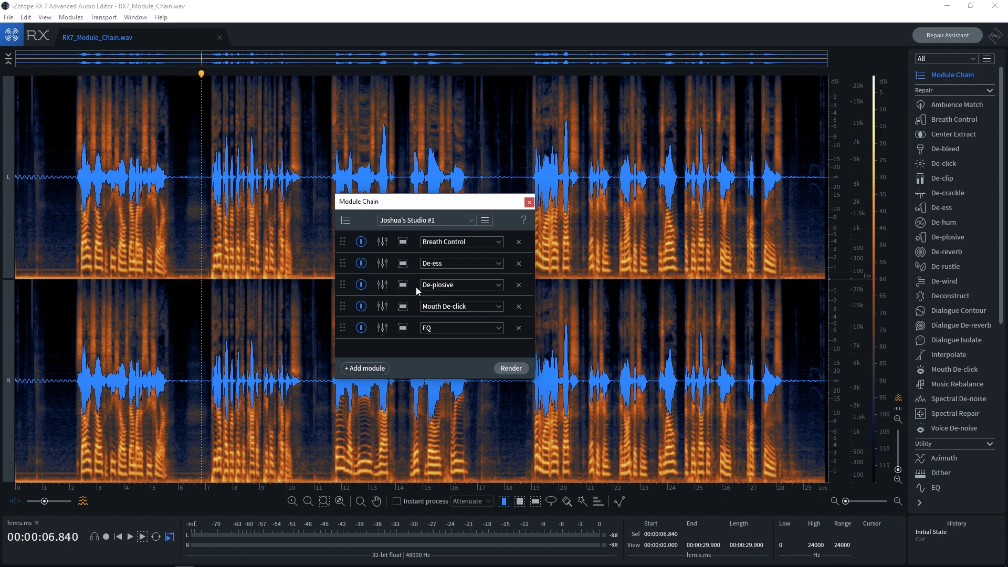
Restore the Module Chain's [Default] preset and close the Module Chain.
click(445, 226)
scroll(424, 263, up, 3)
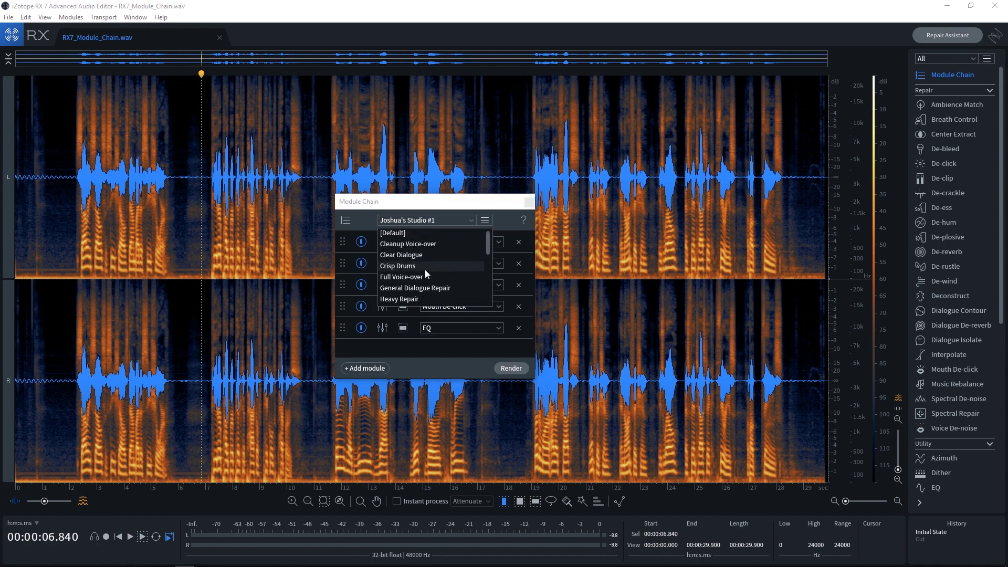
click(394, 233)
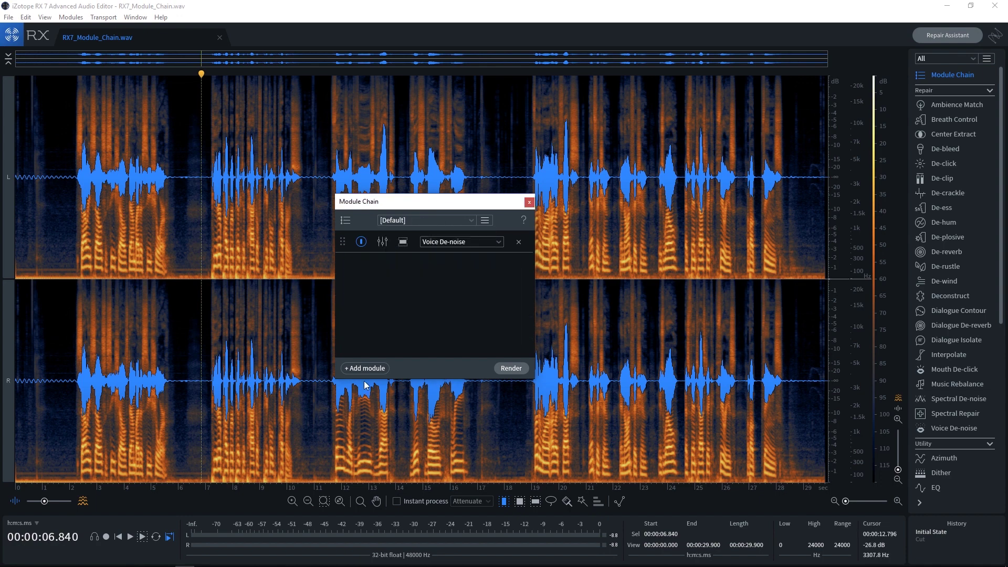
click(529, 202)
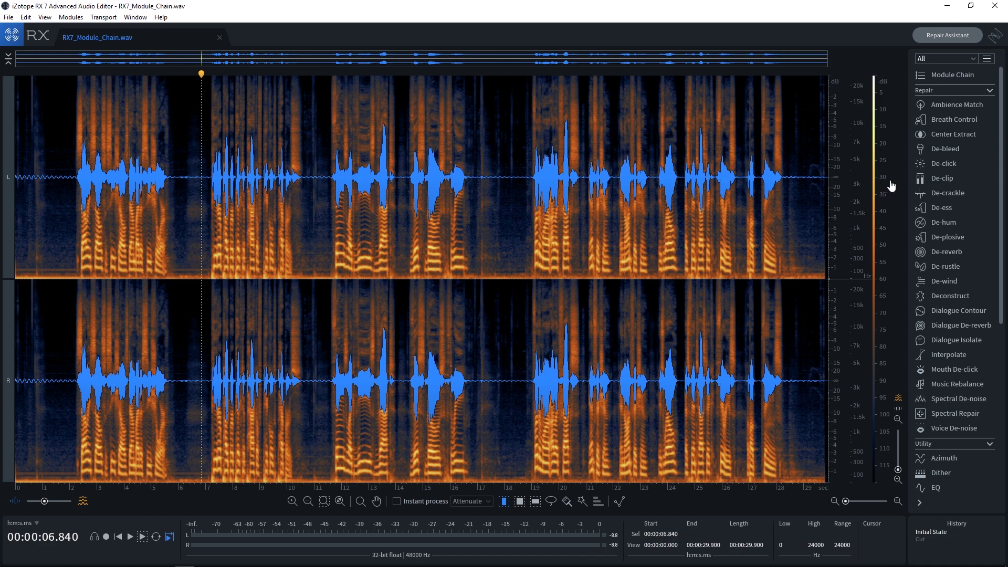
Reopen the Module Chain, examine the settings of its Voice De-noise module, and close both windows.
click(952, 75)
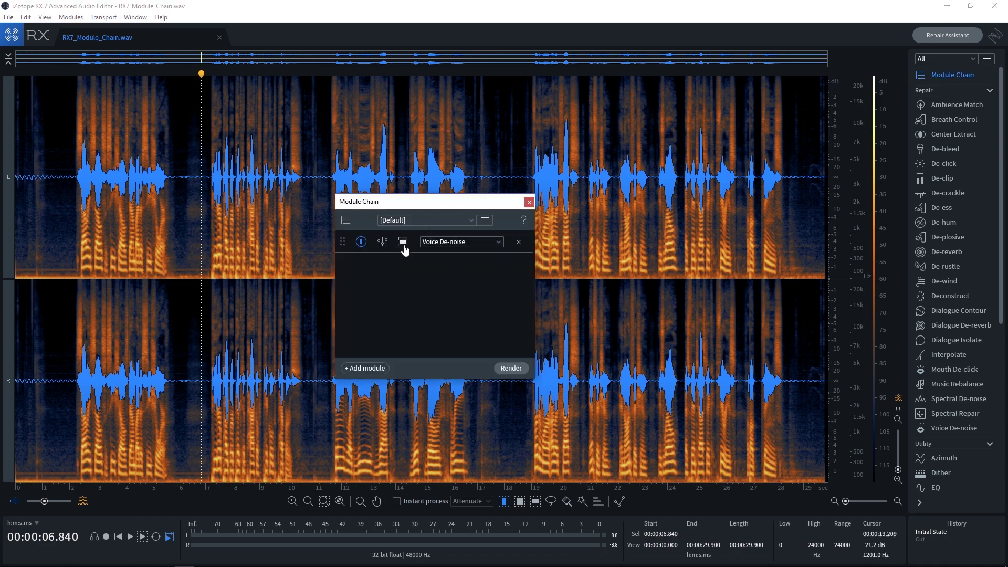
click(387, 242)
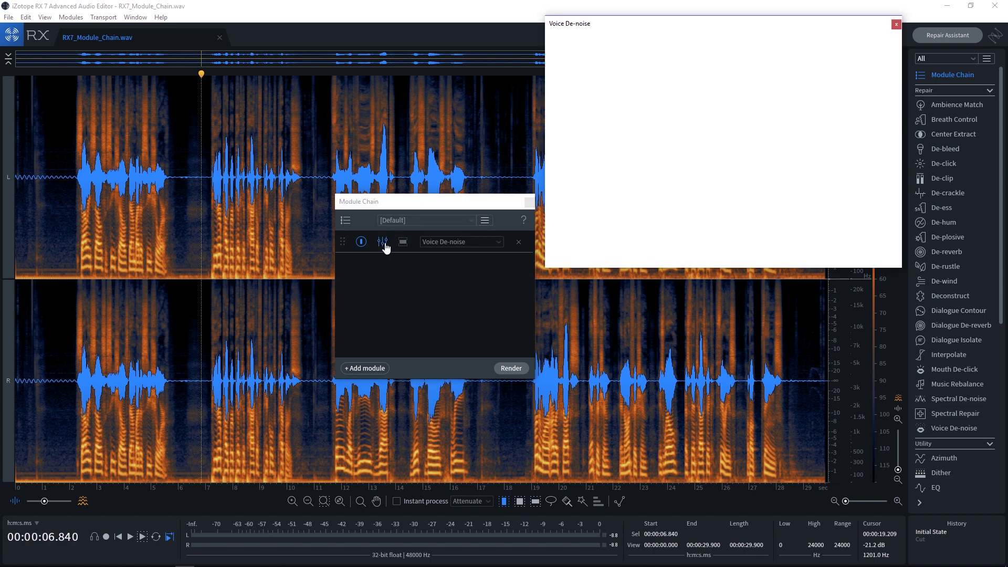
drag(619, 30, 535, 132)
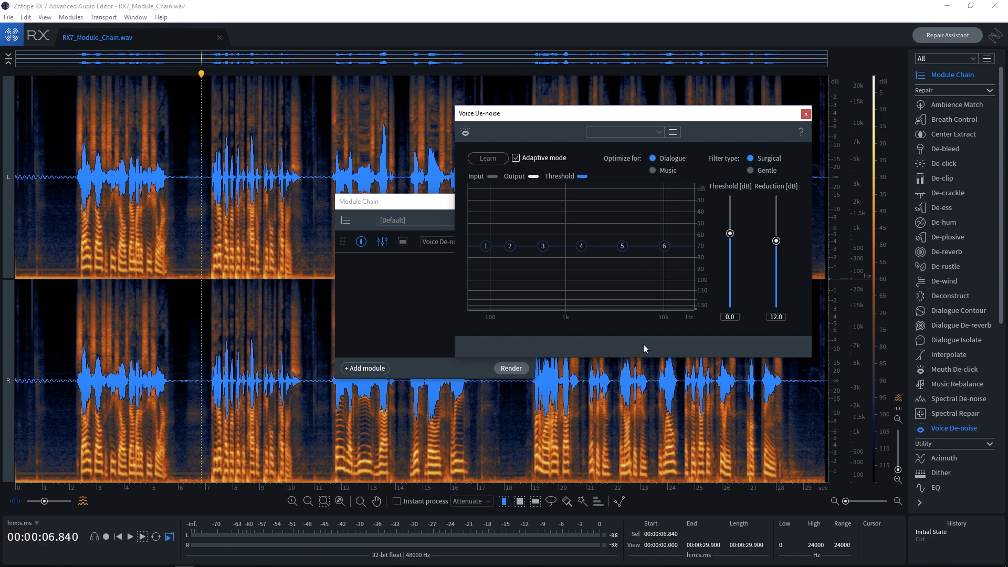
click(805, 114)
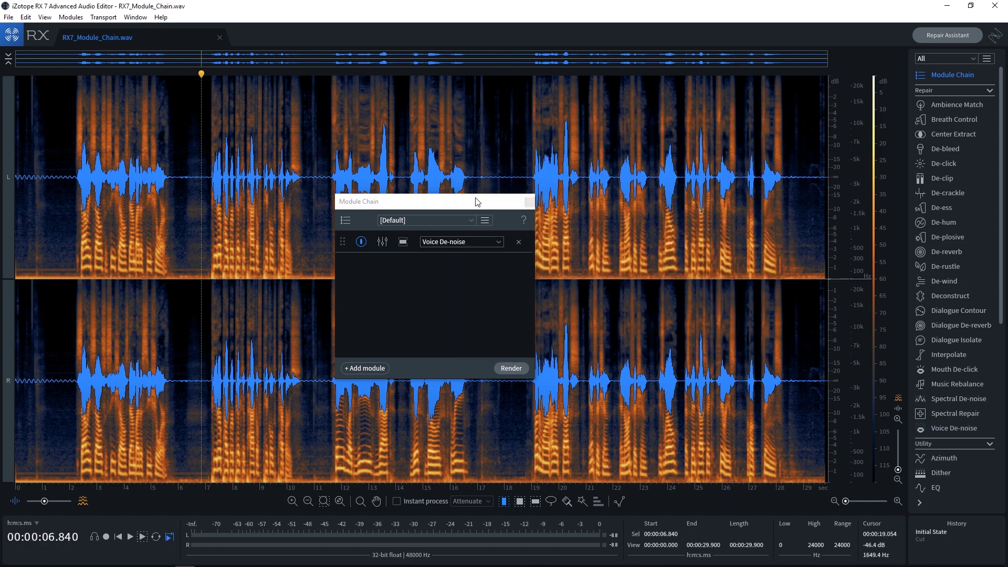
click(530, 202)
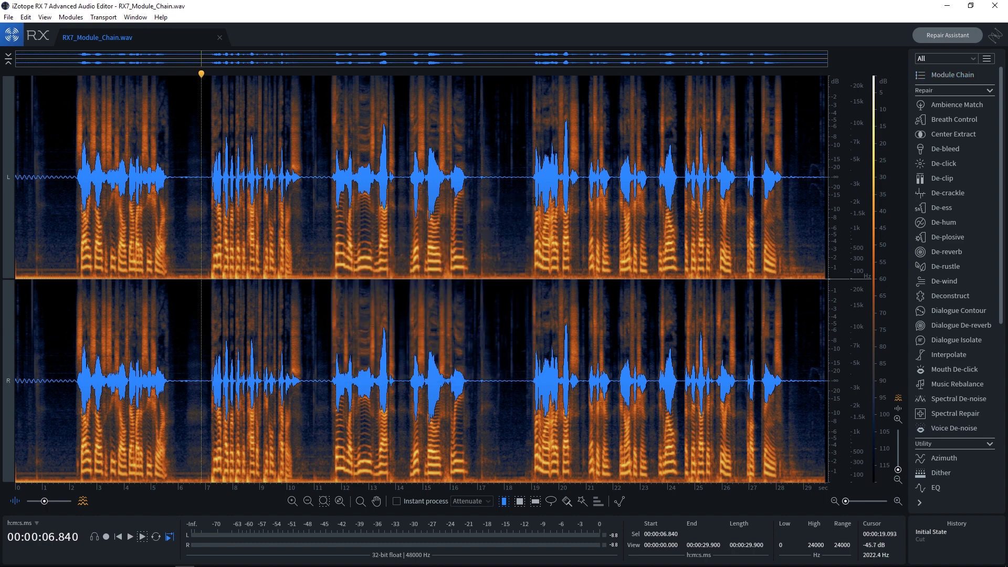
Open the standalone Breath Control module and set its target level to -30 dBFS in Target mode.
click(948, 121)
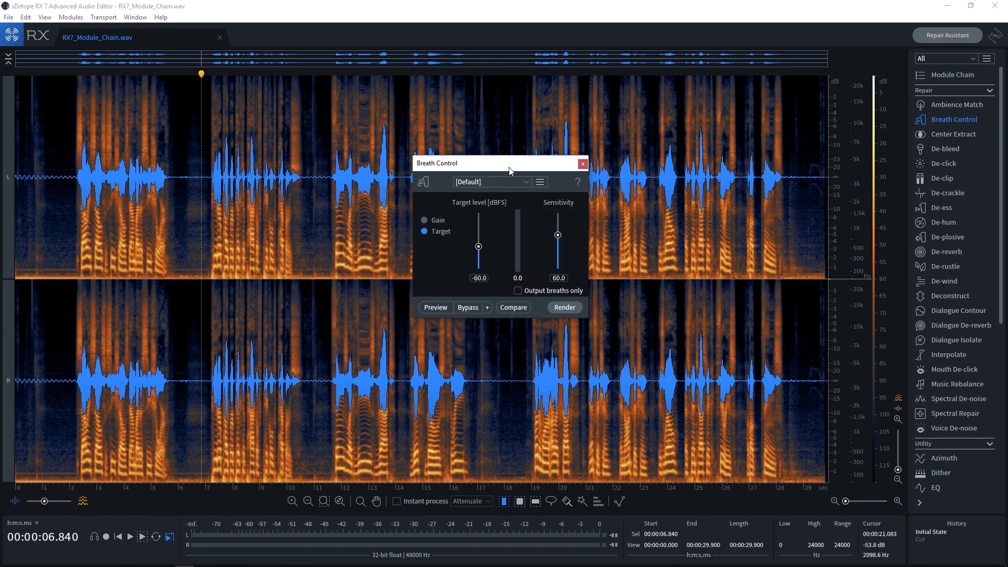
mouse_move(509, 169)
mouse_down()
mouse_move(488, 182)
mouse_move(518, 176)
mouse_up()
click(461, 195)
click(455, 209)
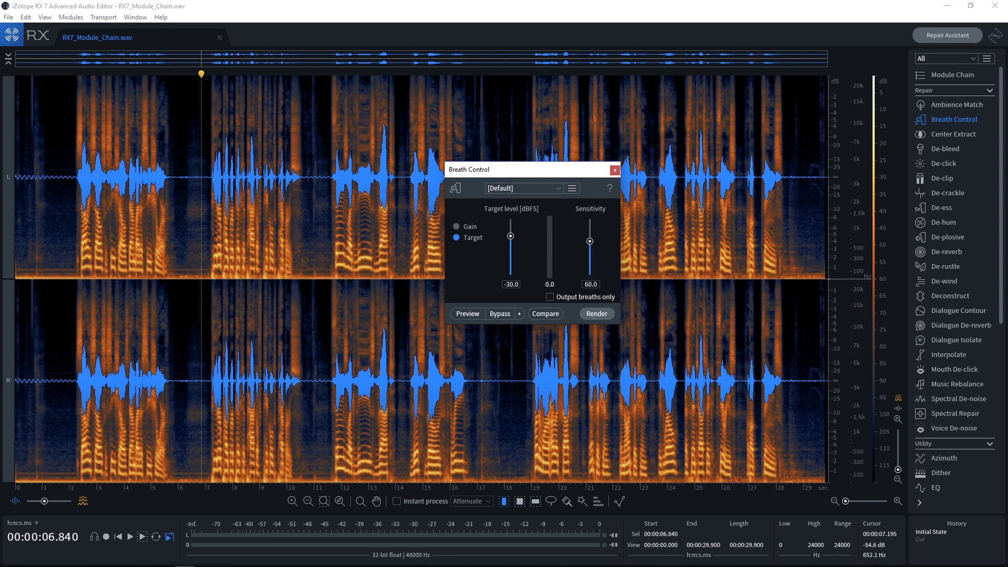
Play the recording from about 9.5 seconds to hear the unprocessed breaths, with Breath Control moved clear of the passage.
click(275, 210)
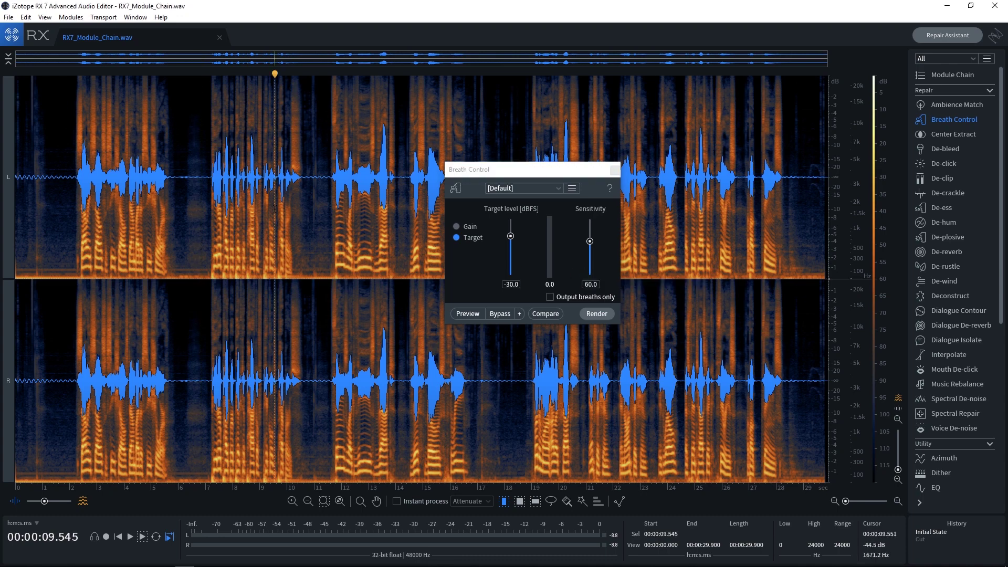
key(space)
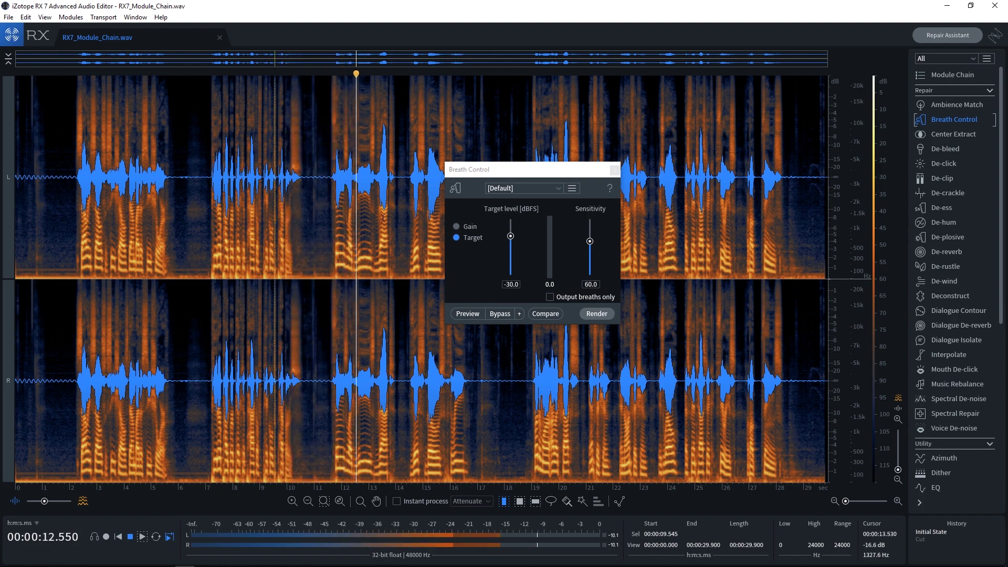
drag(515, 169, 625, 208)
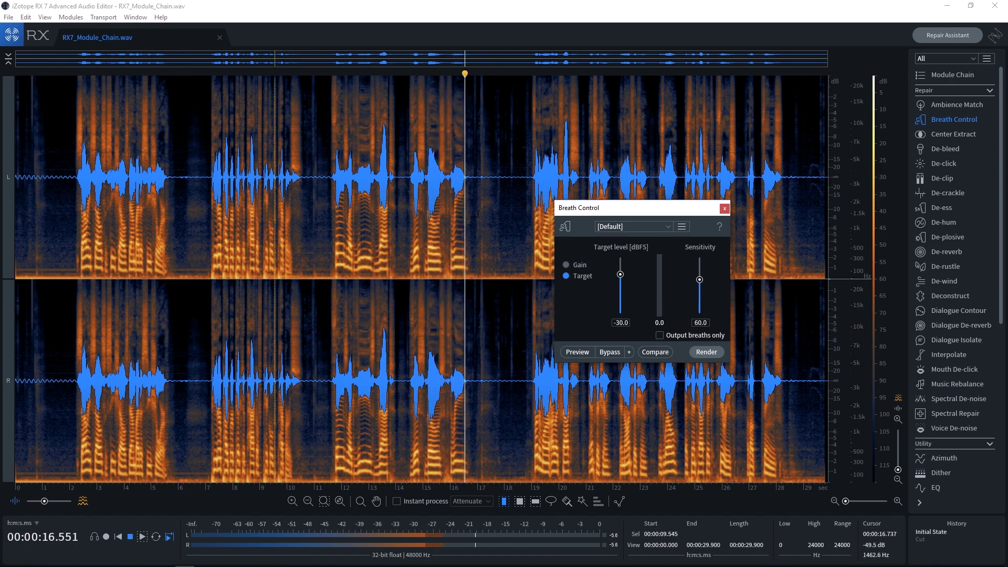
Select the passage from about 13.3 to 17.8 seconds and preview it with Output breaths only enabled.
drag(499, 205, 378, 203)
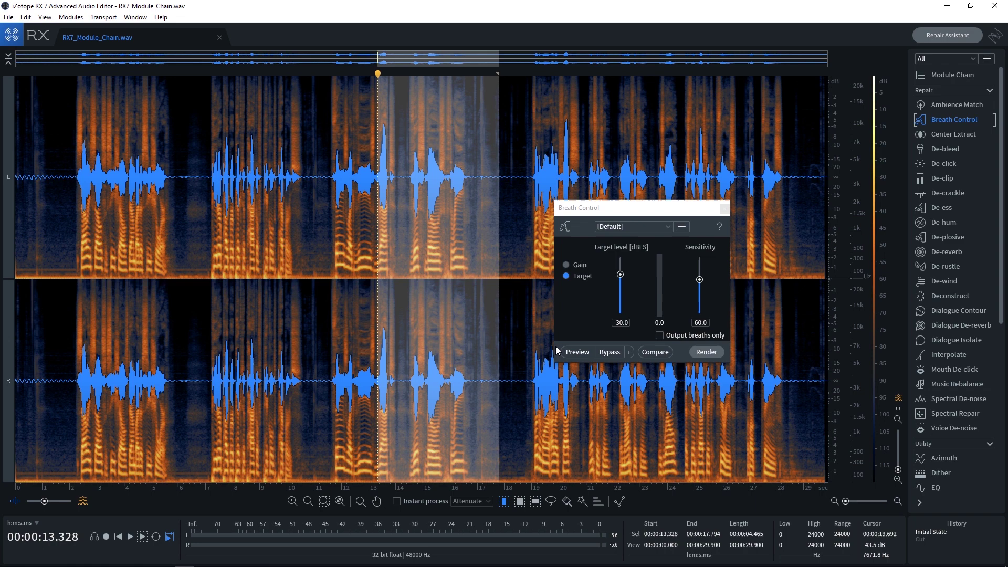
click(660, 336)
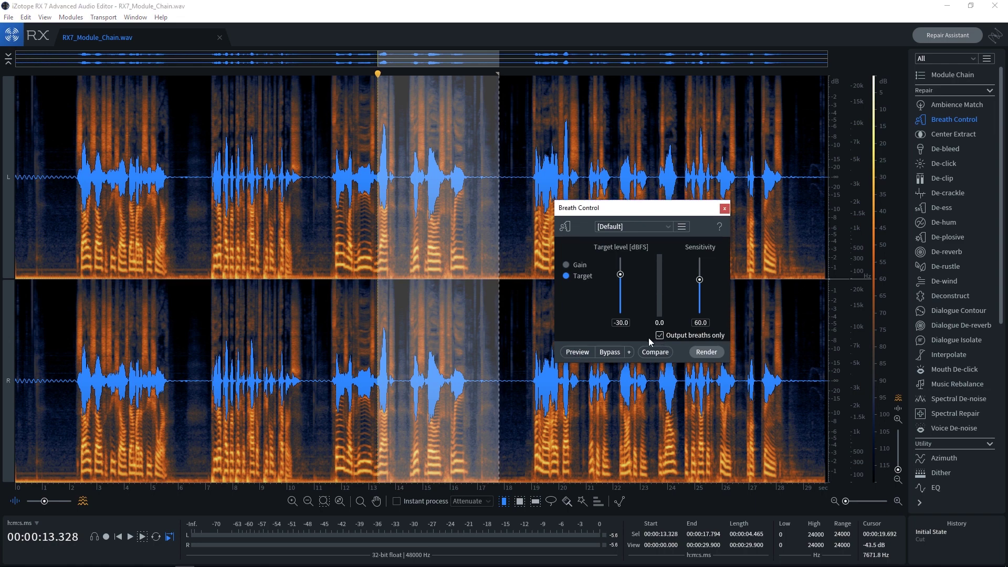
click(572, 354)
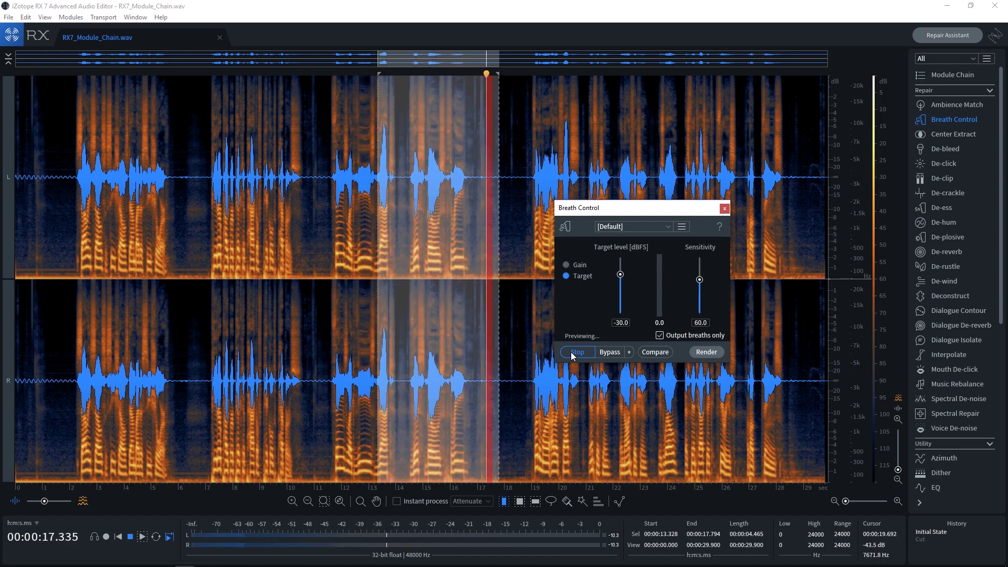
click(572, 354)
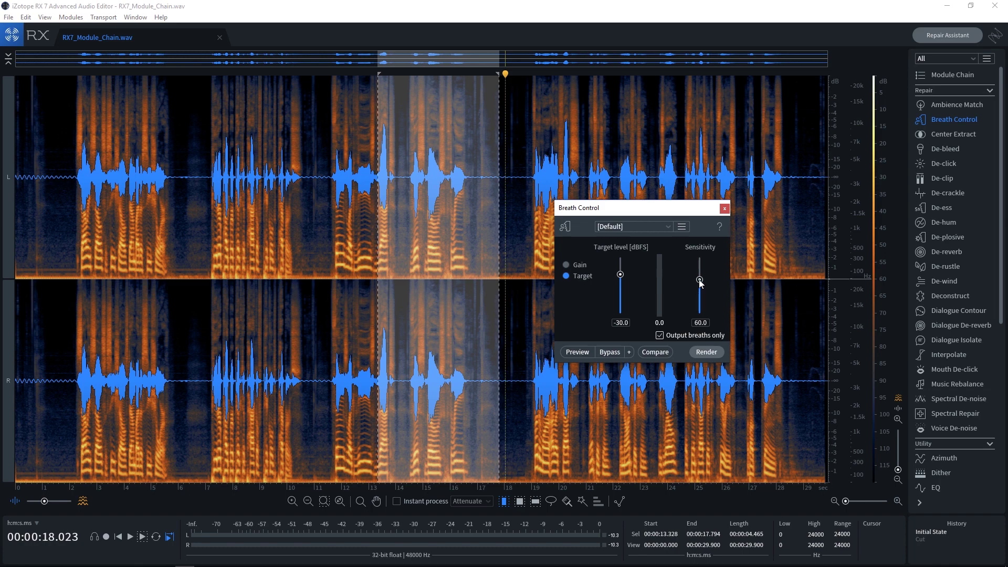
Preview the isolated breaths with Breath Control's Sensitivity at 100 and again at 0.
drag(700, 278, 705, 252)
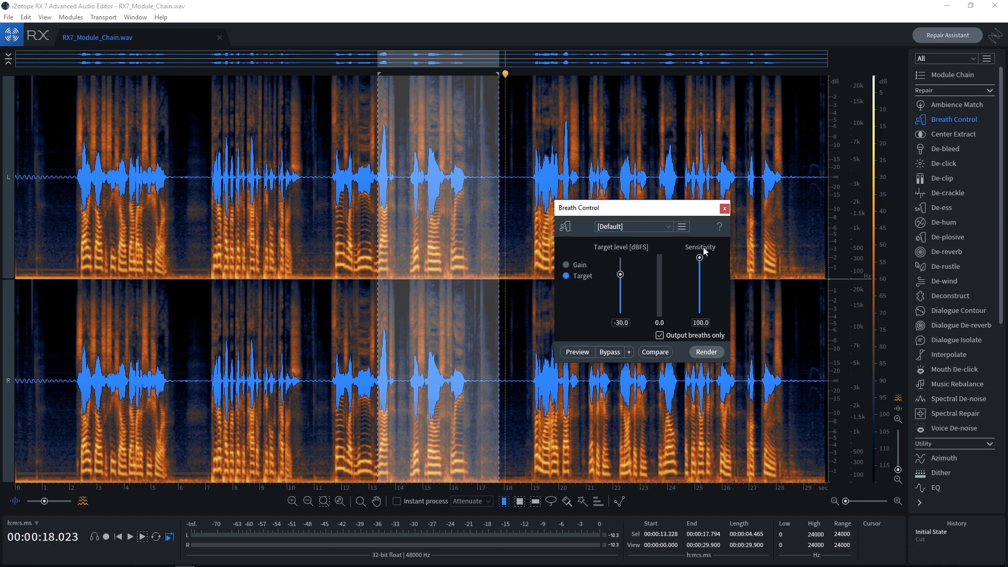
click(578, 352)
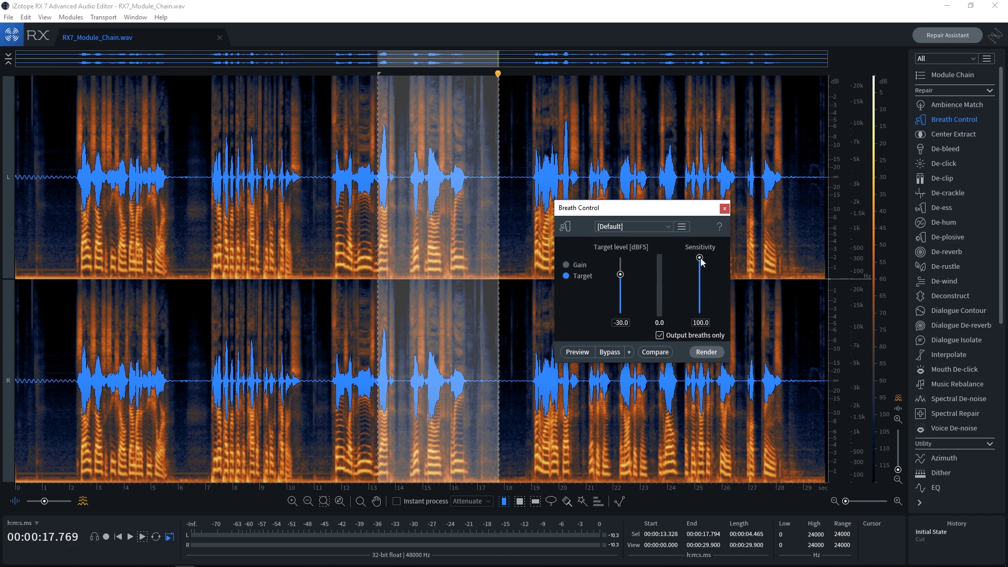
drag(701, 262, 701, 317)
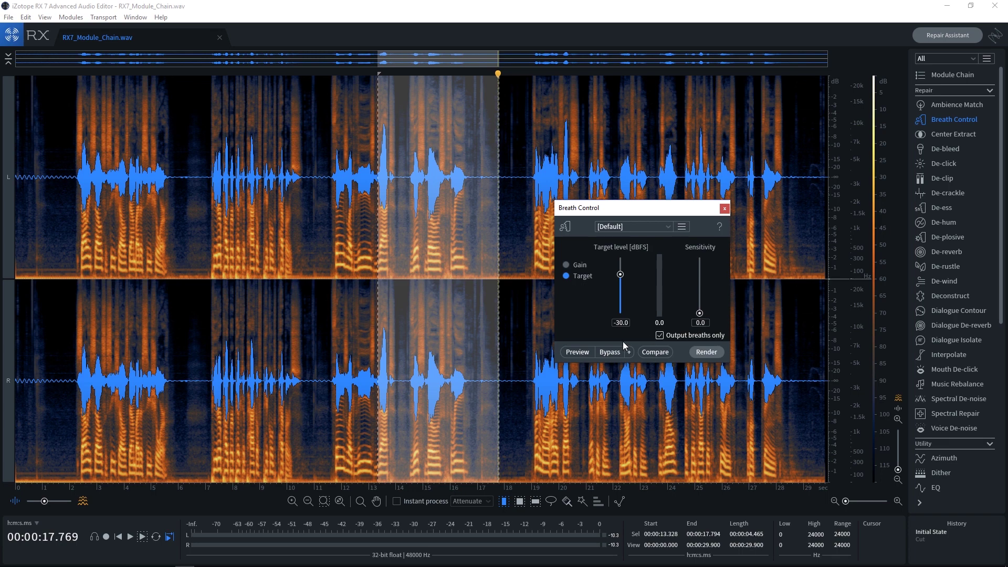
click(575, 353)
Set the Sensitivity to 56.6 and preview the selection, first with Output breaths only enabled and again with it disabled.
drag(701, 314, 702, 282)
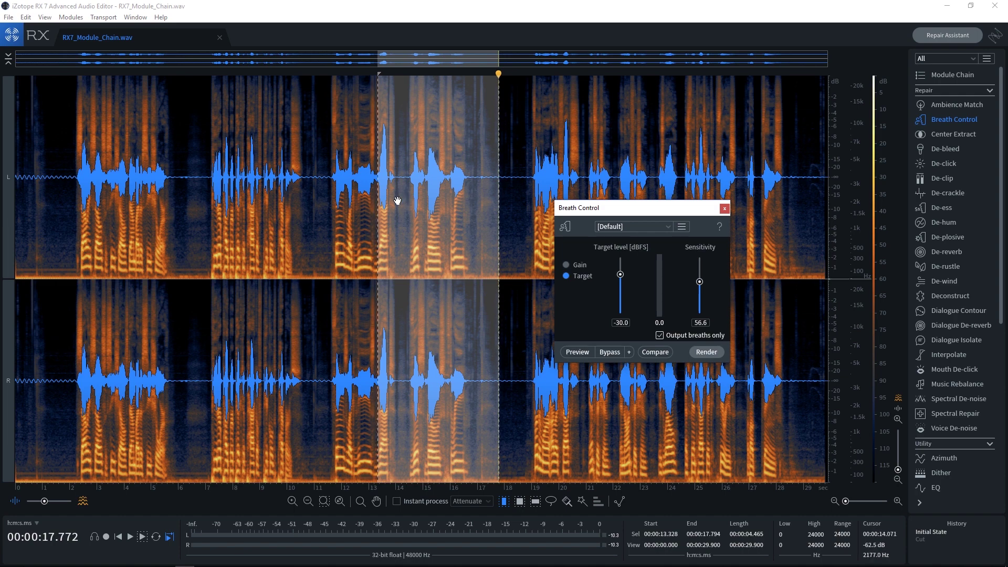
click(578, 353)
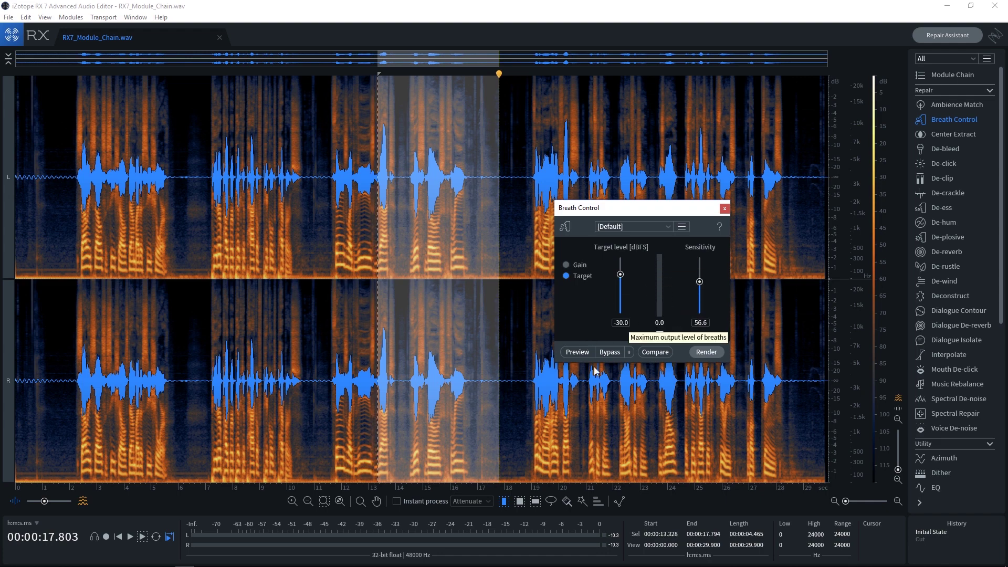
click(660, 335)
click(577, 353)
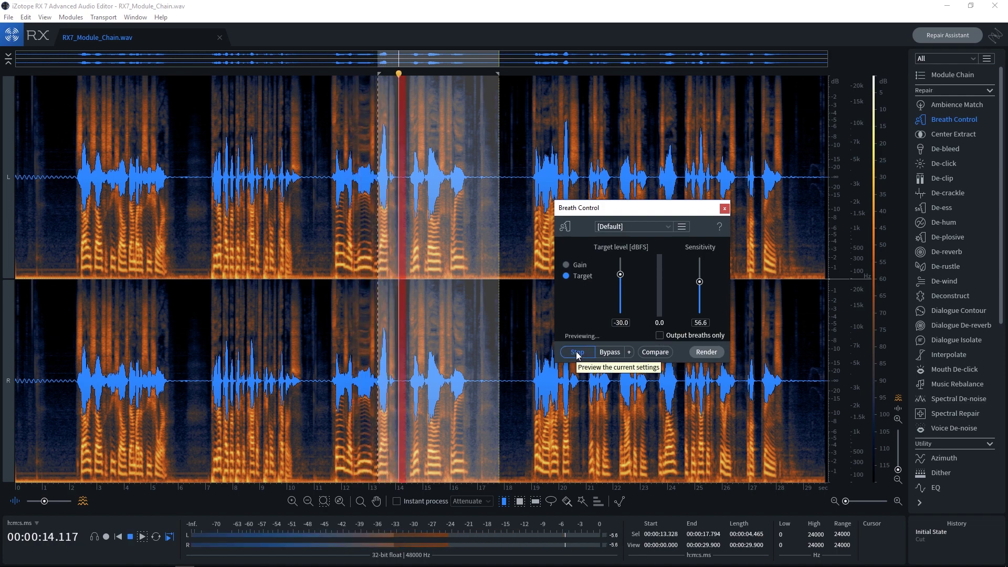
click(579, 353)
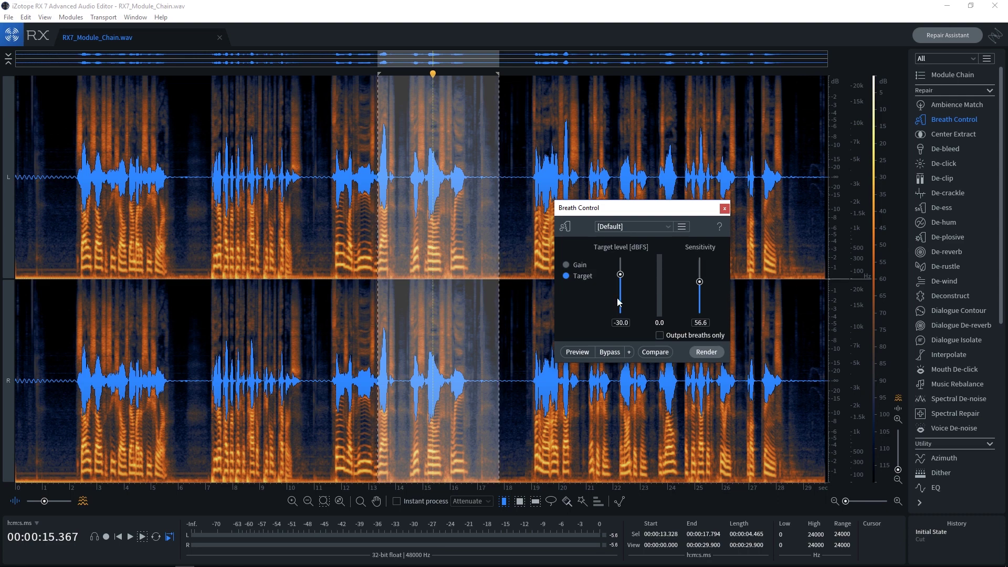
Set Breath Control's target level to -60 dBFS, preview the selected passage, and clear the selection.
click(620, 322)
key(Return)
click(582, 352)
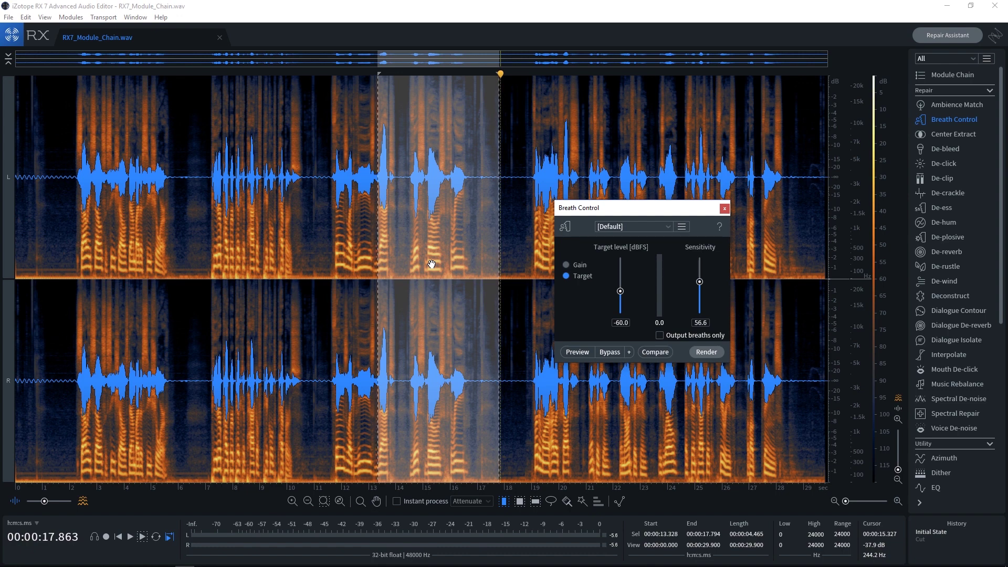
click(342, 273)
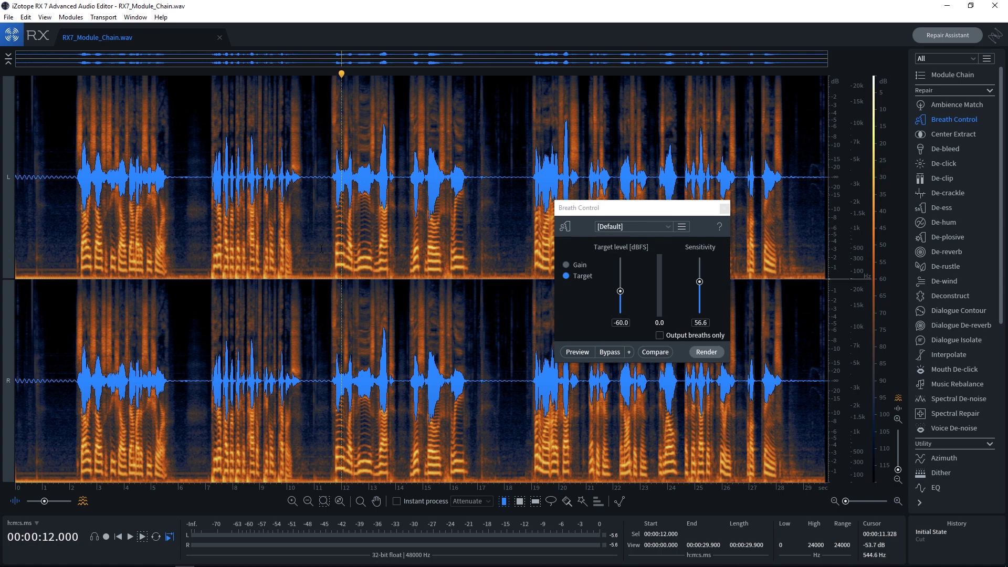
Replace Voice De-noise with Breath Control in the Module Chain, close the standalone Breath Control, and open the chained module's settings.
click(940, 77)
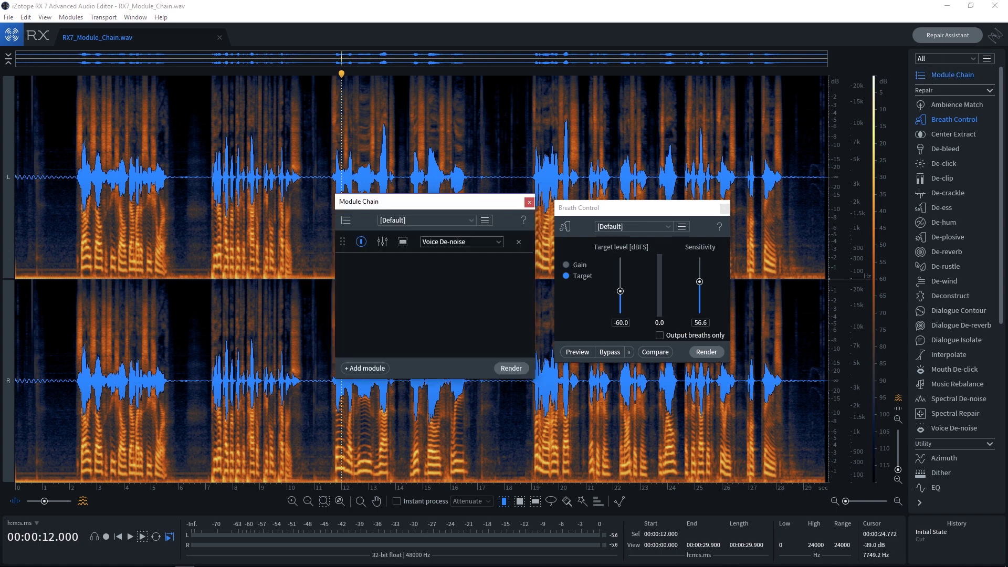
click(429, 243)
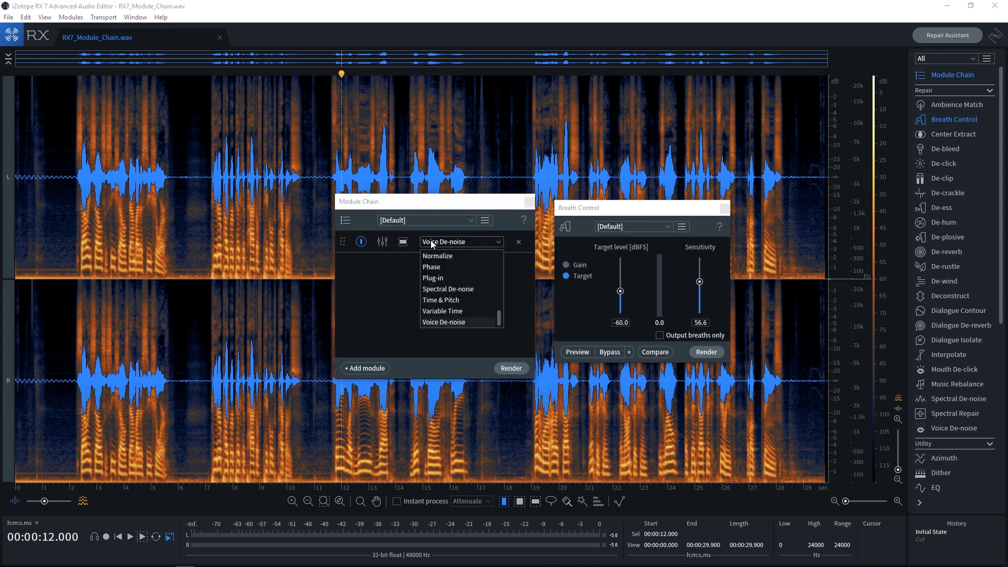
scroll(460, 282, up, 6)
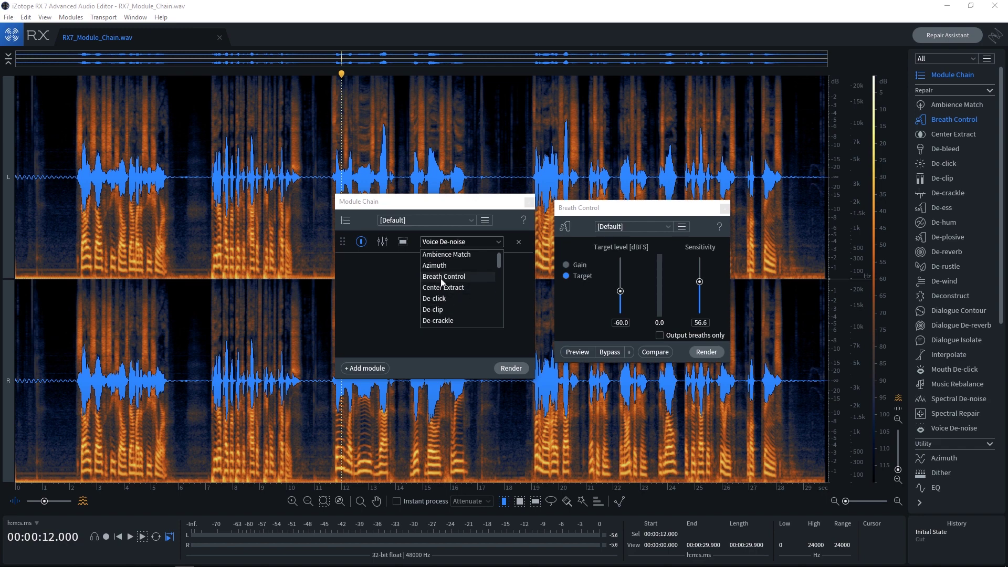
click(445, 277)
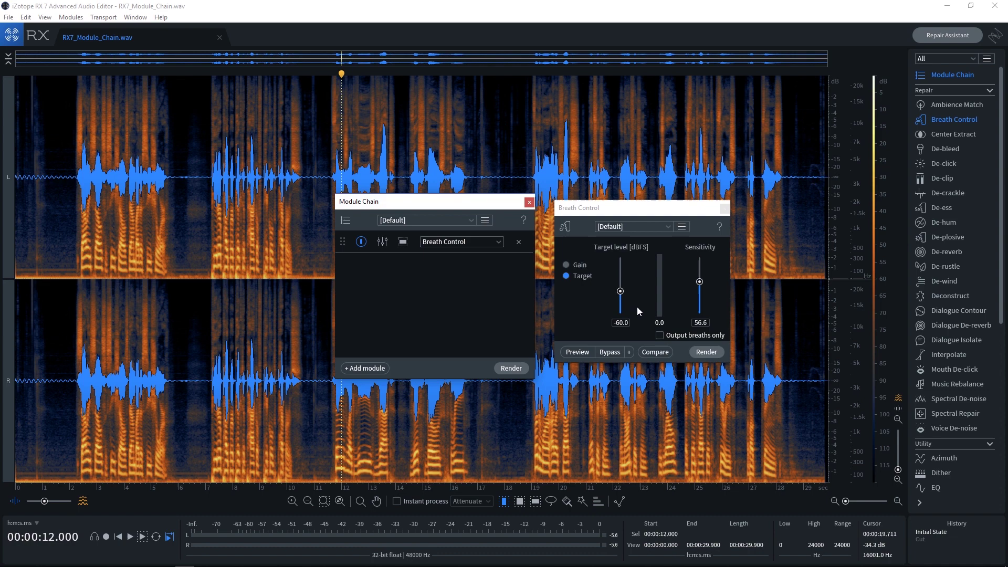
click(724, 208)
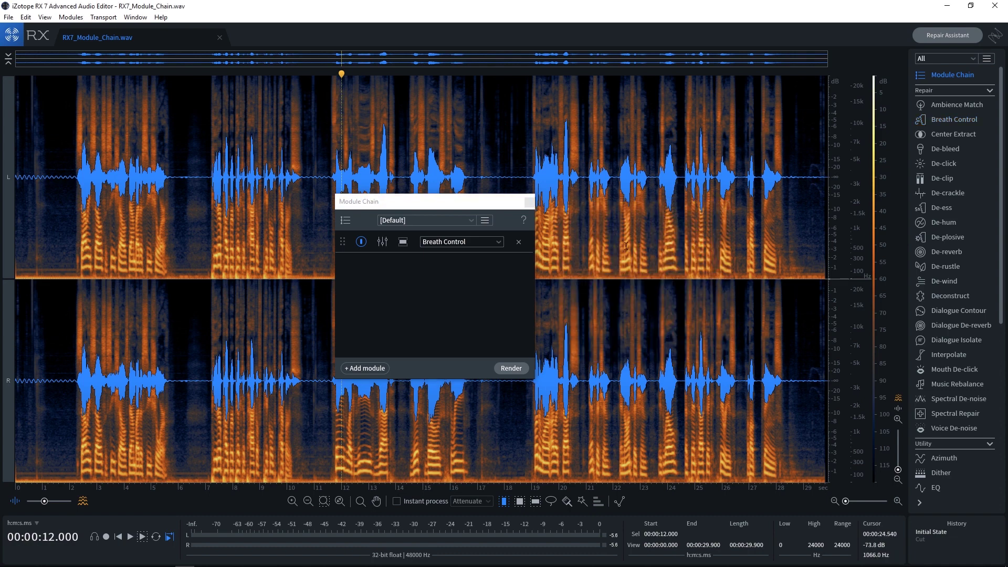
click(383, 242)
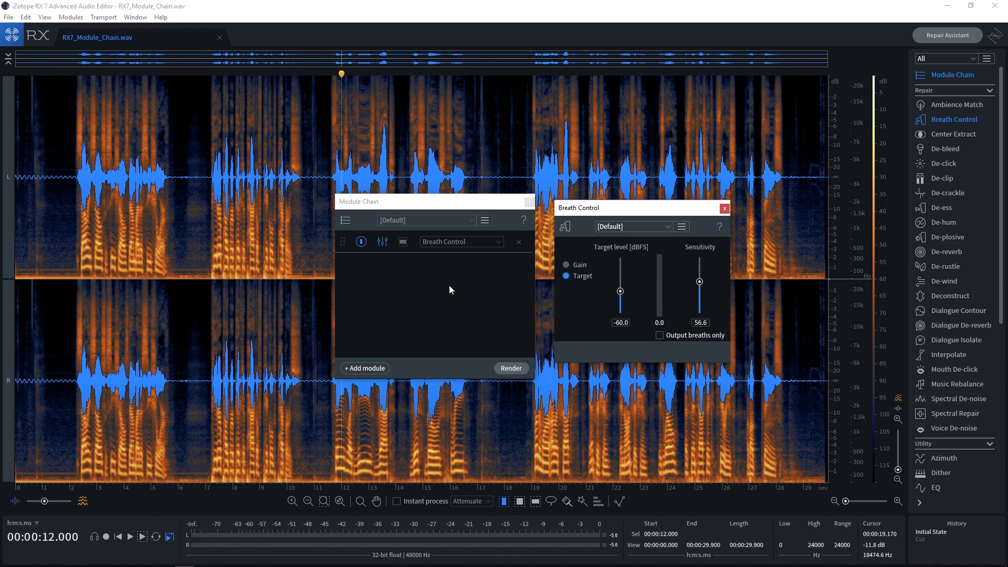
Close the chained Breath Control settings, open the standalone De-ess module, and put the Module Chain window away.
click(726, 210)
drag(439, 201, 616, 118)
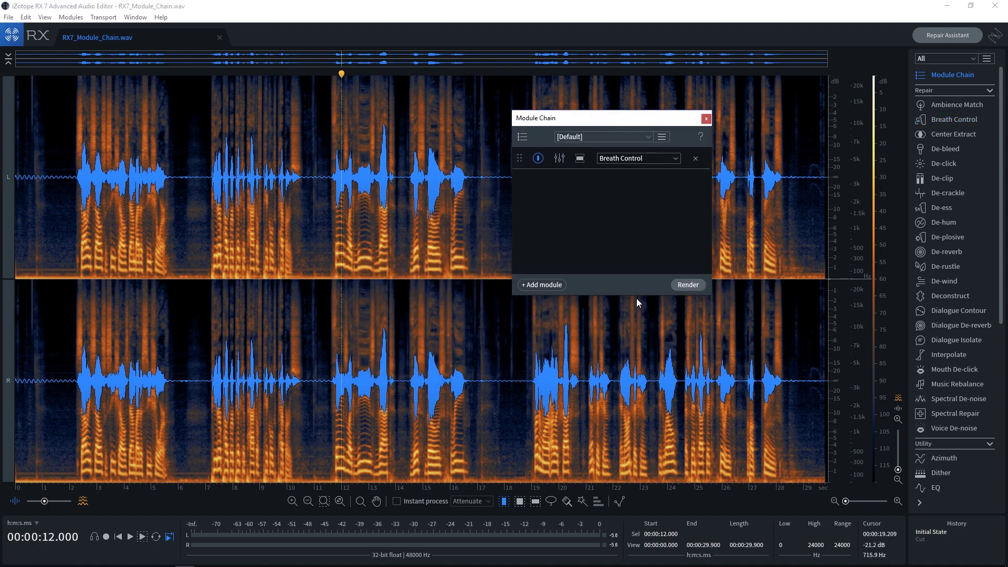
click(941, 208)
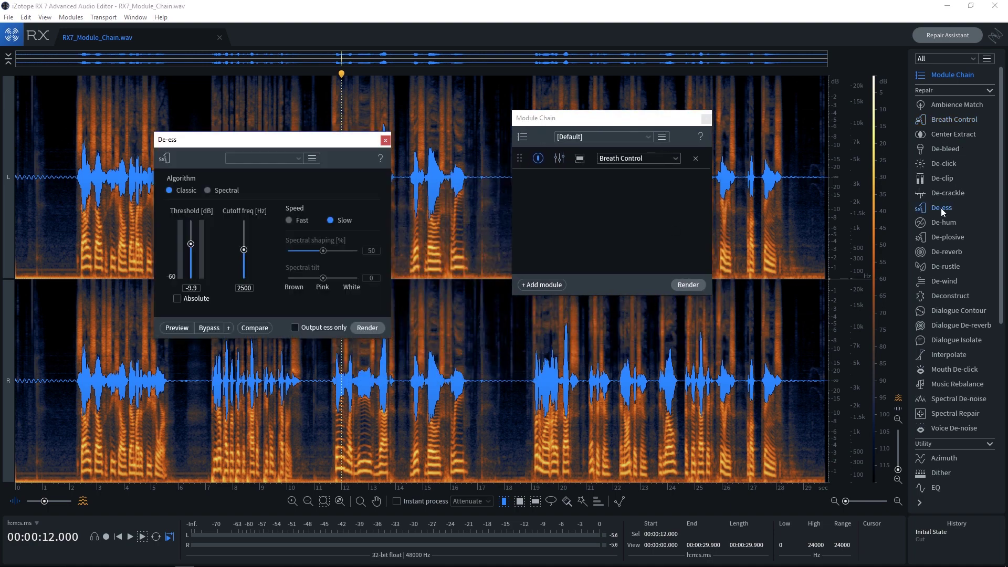
drag(319, 144, 597, 294)
click(706, 119)
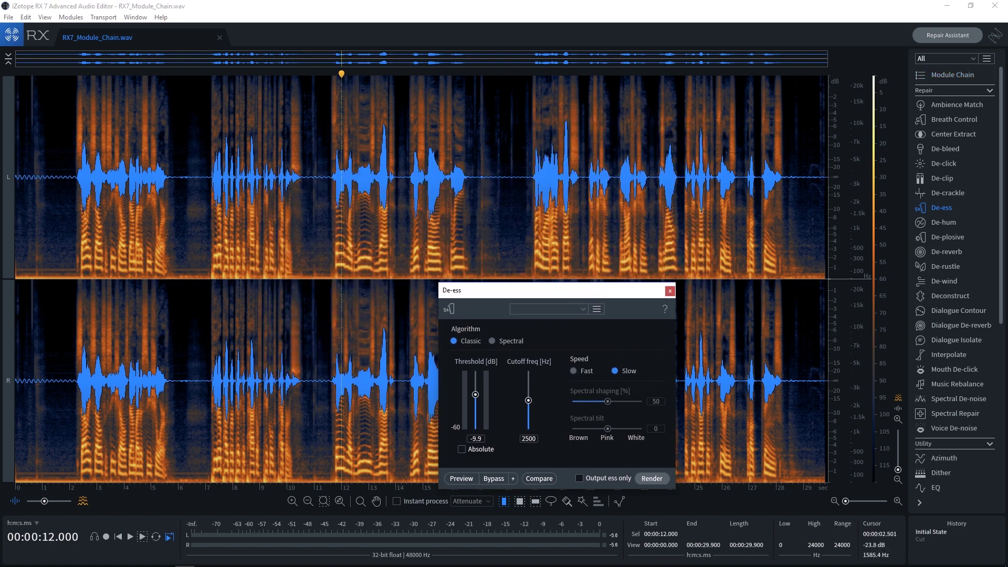
Select the first spoken phrase, from about 2.2 to 5.8 seconds, and listen to it unprocessed.
drag(70, 239, 796, 242)
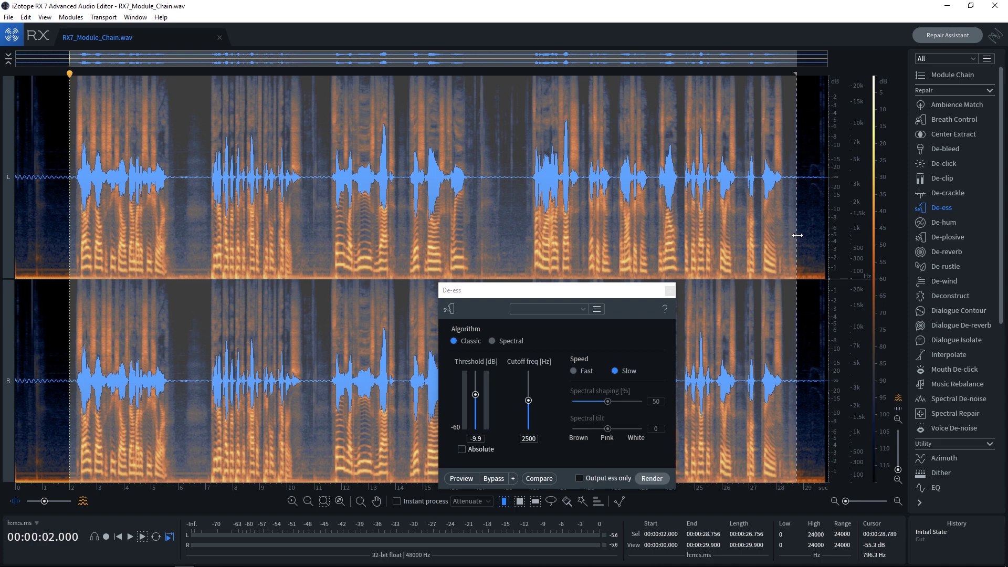
click(163, 295)
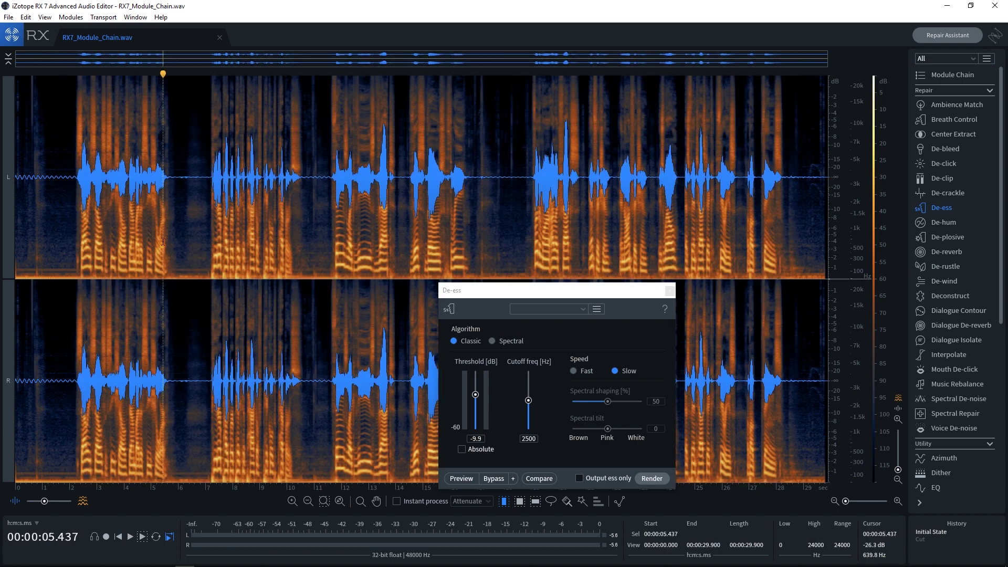
drag(75, 236, 173, 221)
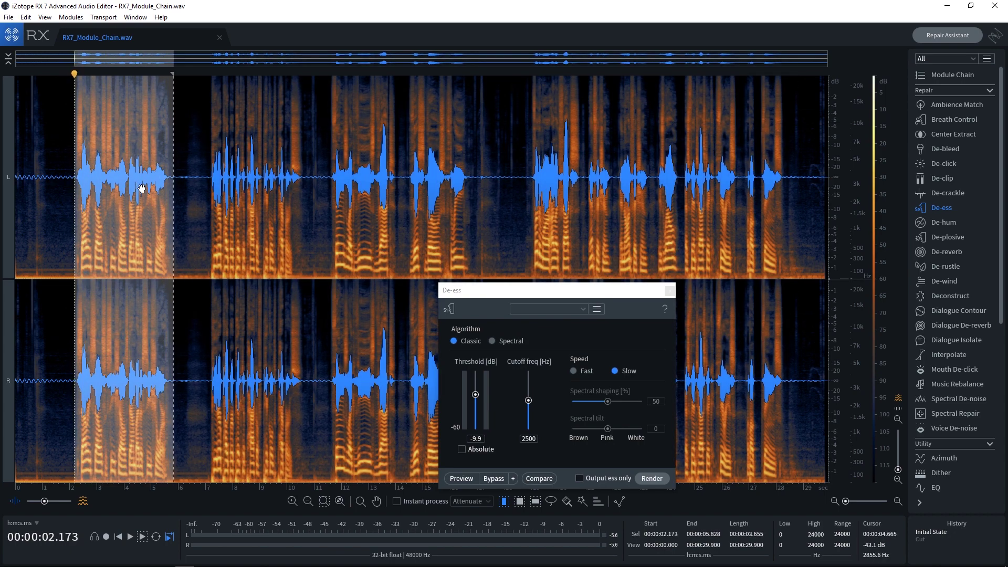
key(space)
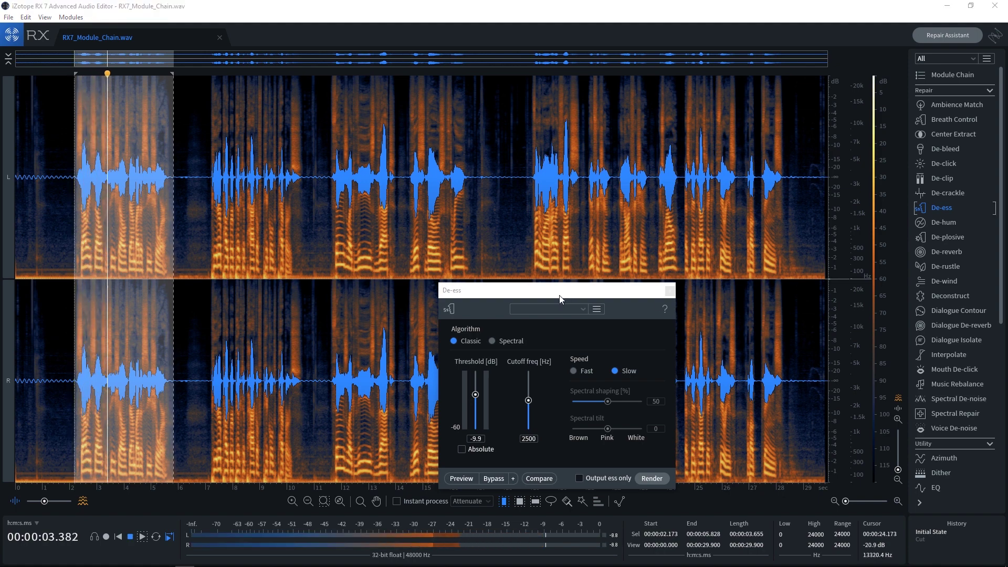
drag(560, 299, 579, 197)
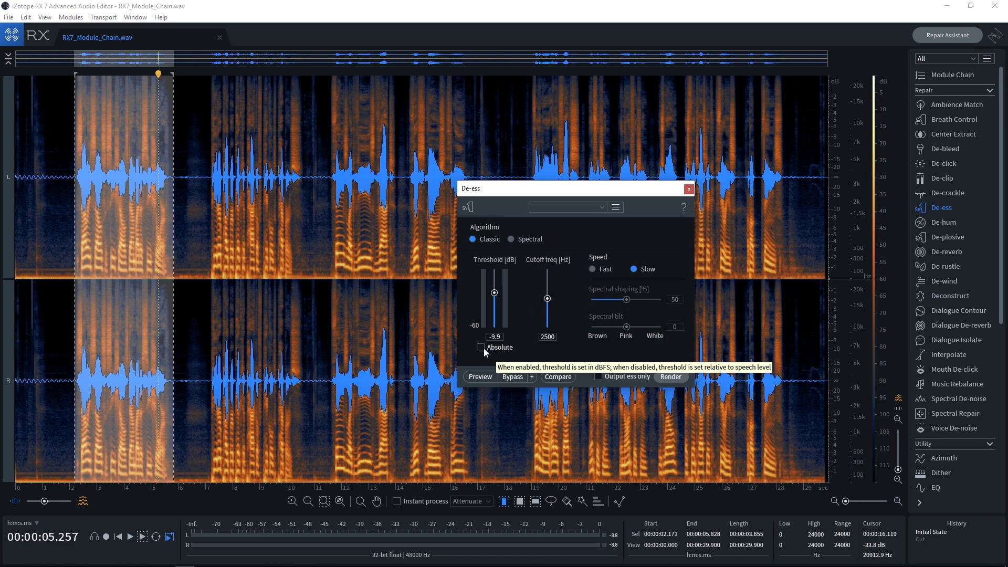
Preview the selected phrase through De-ess twice with Output ess only enabled to audition the isolated sibilance.
click(598, 376)
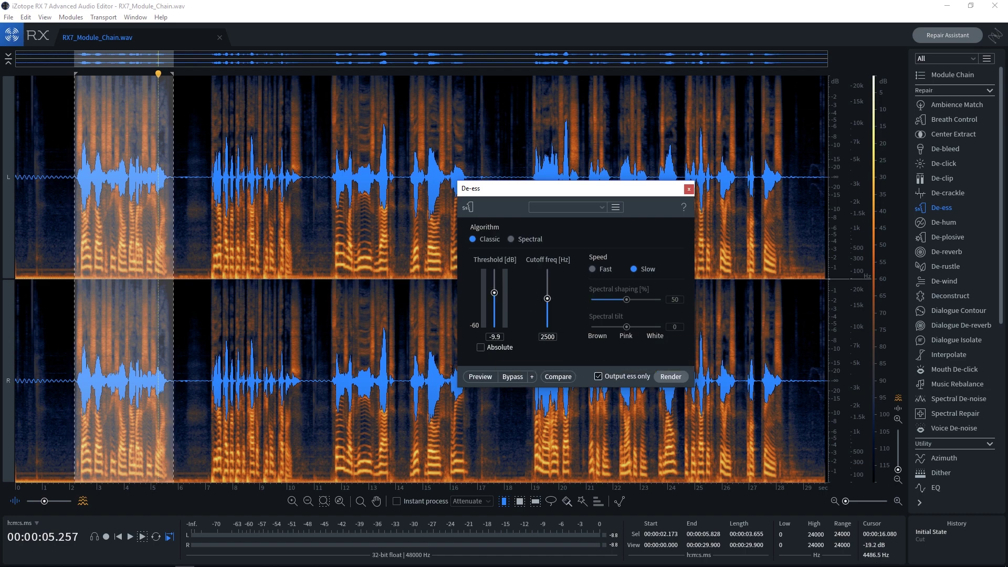
click(476, 377)
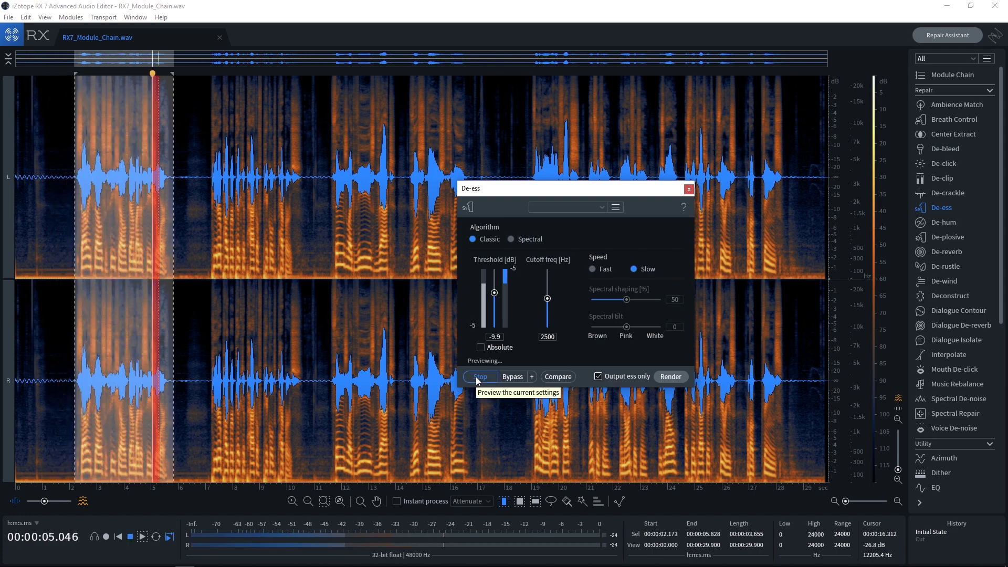
click(479, 379)
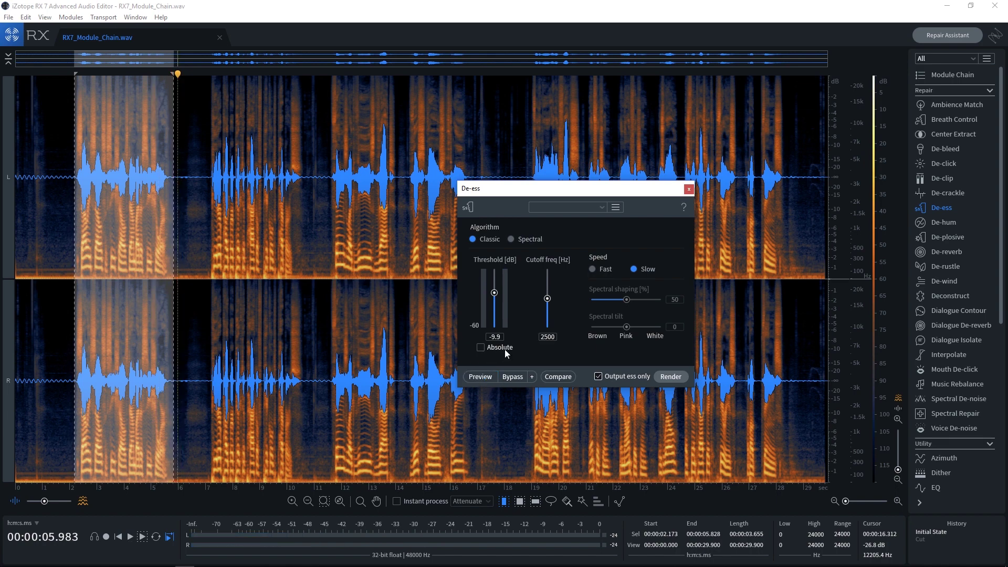
click(478, 377)
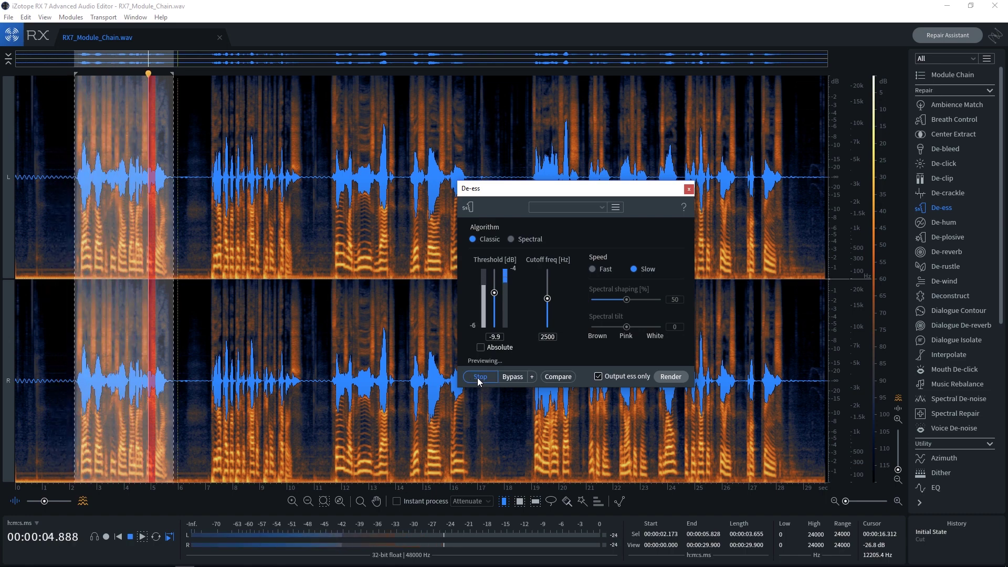
click(478, 377)
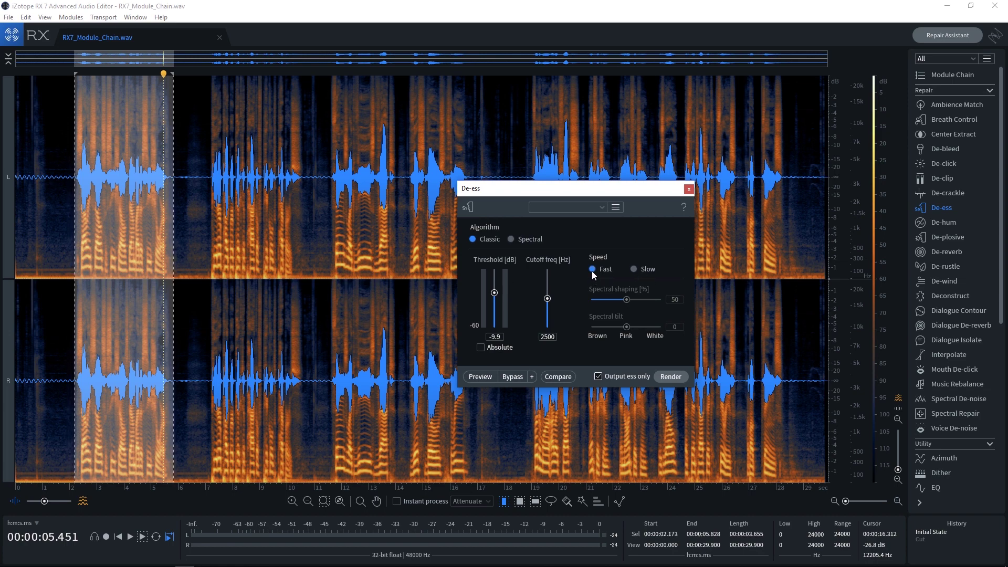
Set De-ess Speed to Slow, disable Output ess only, and close the standalone module.
click(633, 270)
click(605, 376)
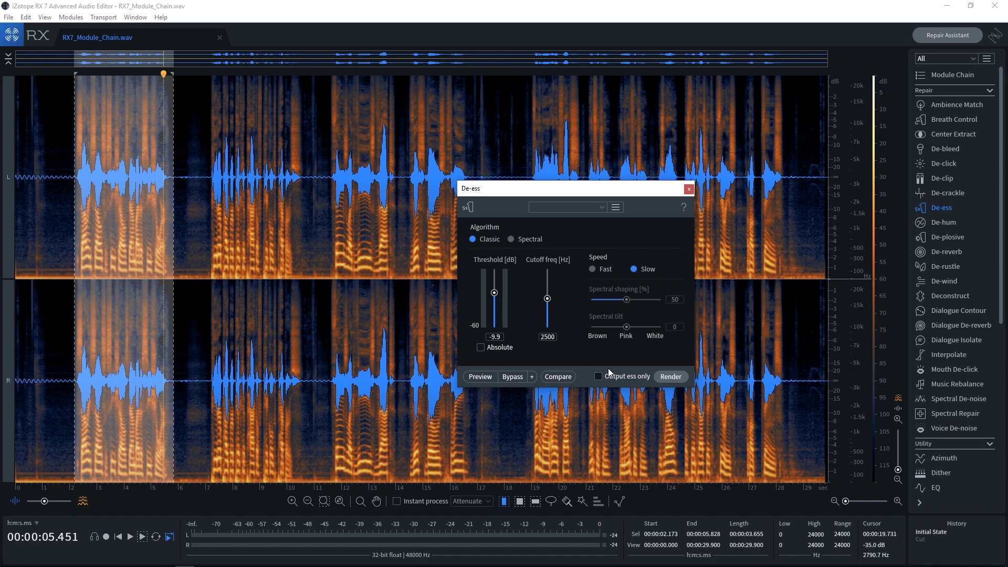
click(689, 189)
Add De-ess as the second module in the Module Chain and check its settings.
click(948, 76)
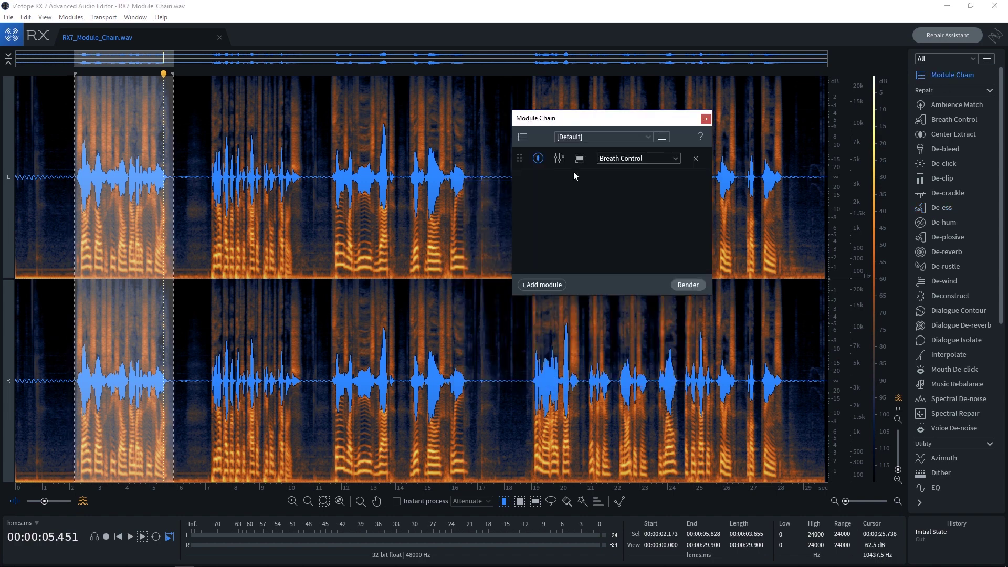
click(547, 286)
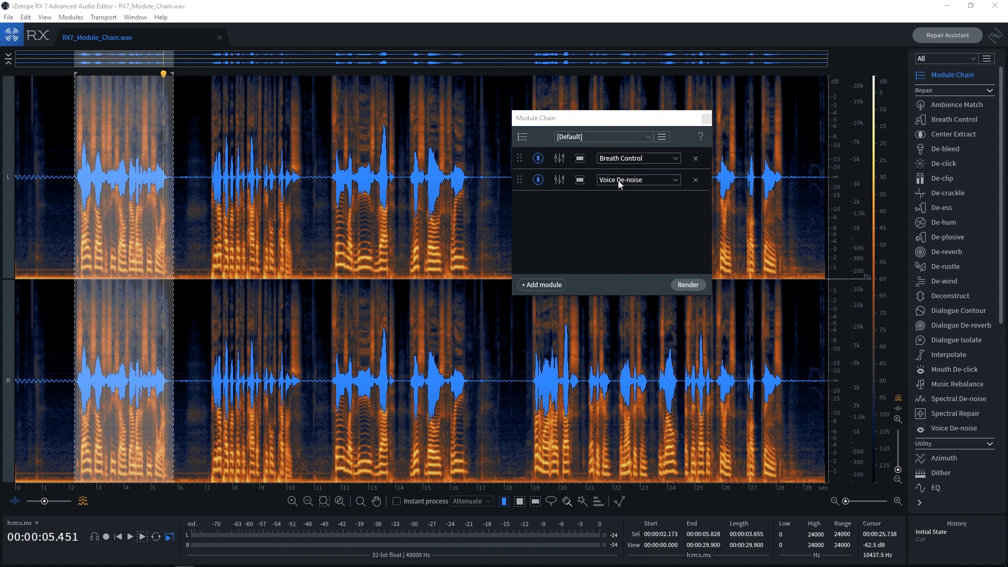
click(620, 182)
scroll(632, 237, up, 9)
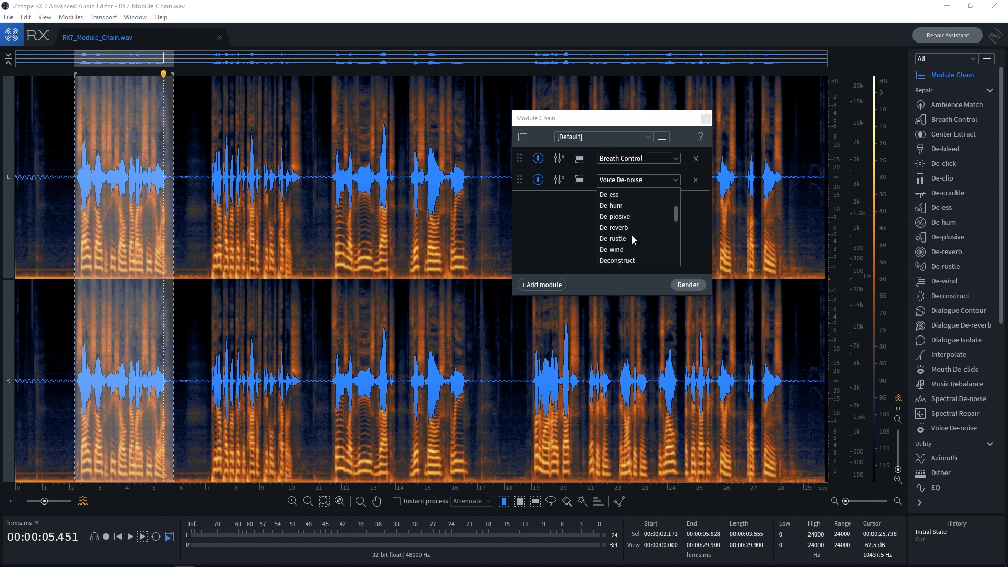
click(612, 194)
click(558, 179)
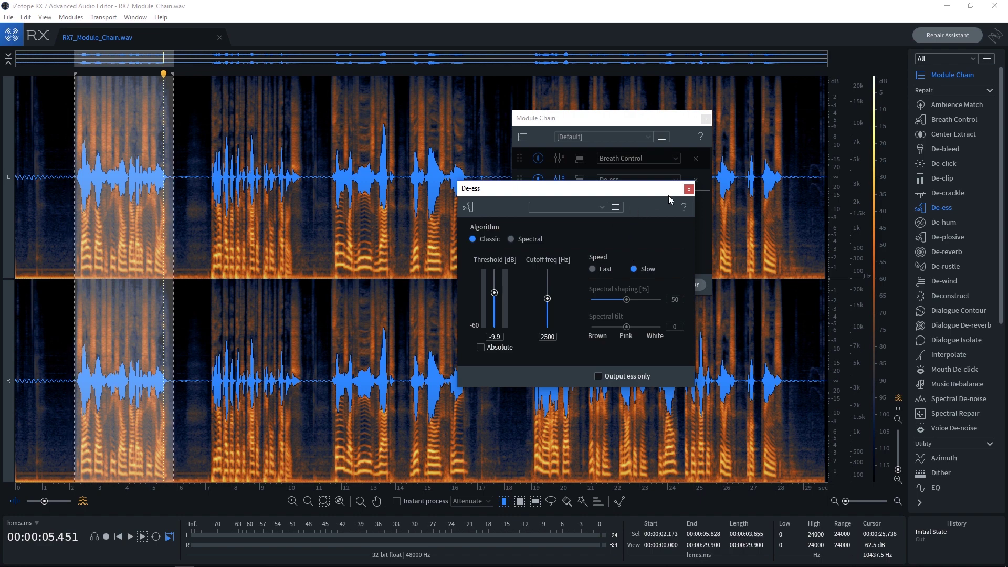
click(688, 190)
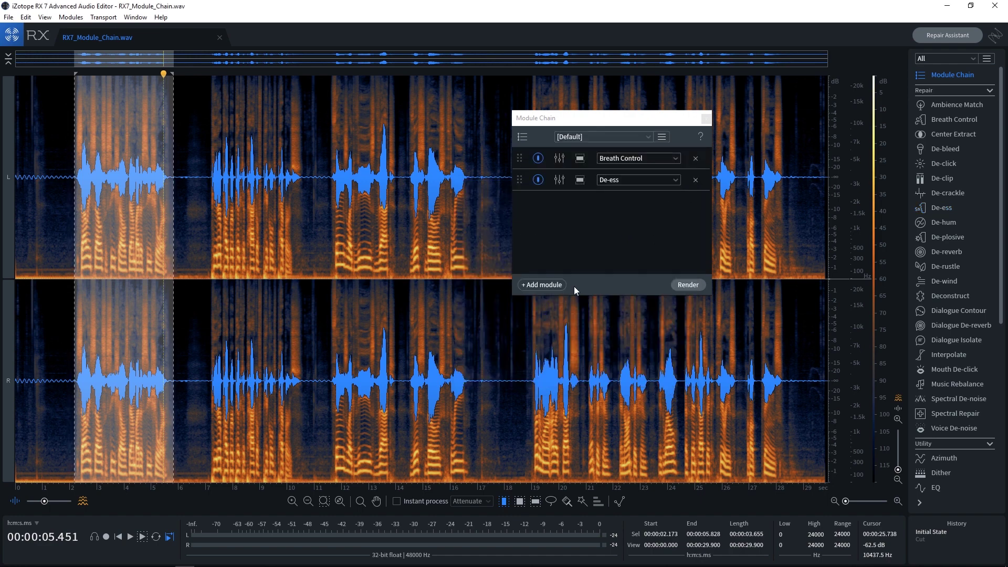
Add De-plosive as the third module in the Module Chain and close the chain window.
click(531, 287)
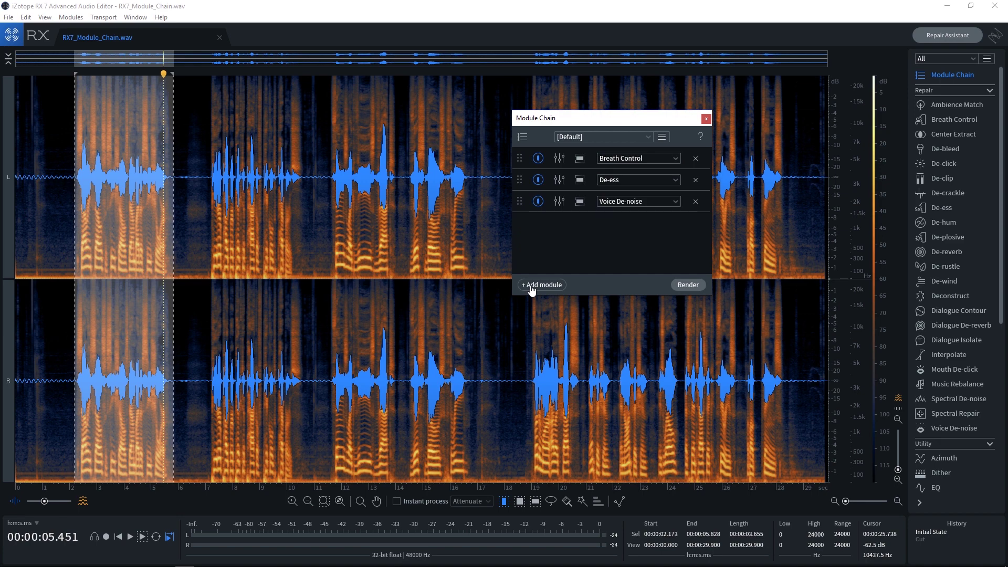
click(650, 201)
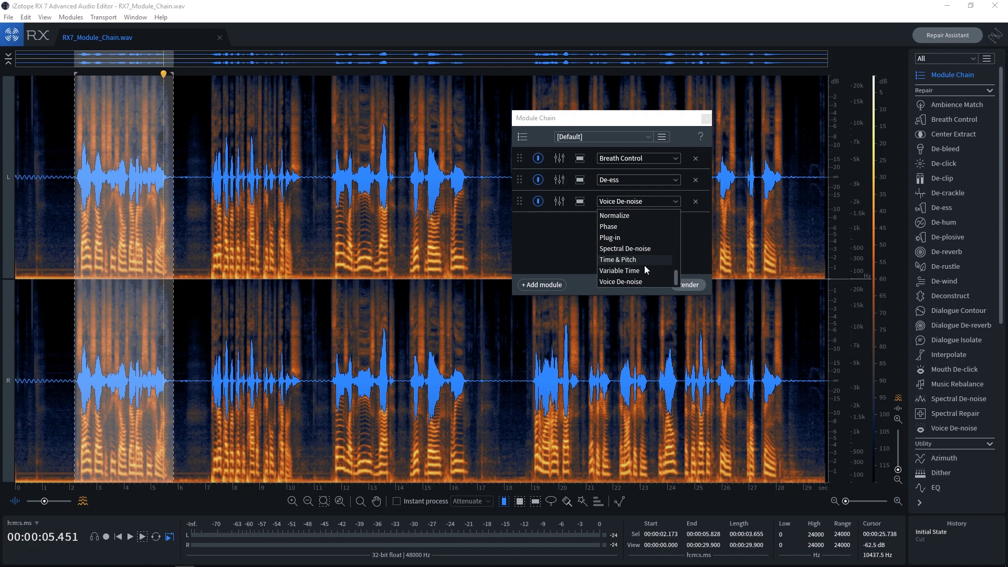
scroll(645, 265, up, 5)
scroll(645, 266, up, 2)
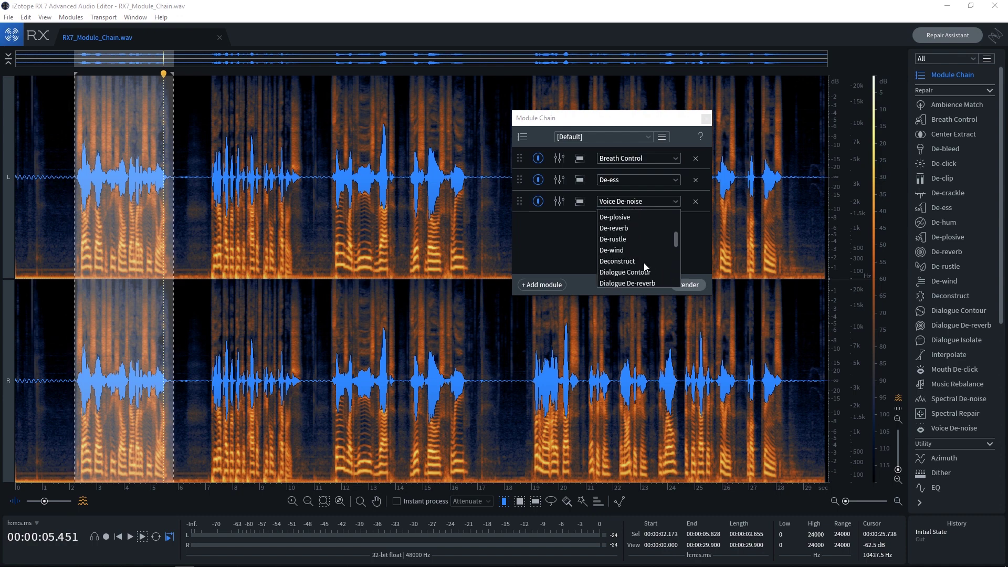
click(617, 217)
click(706, 119)
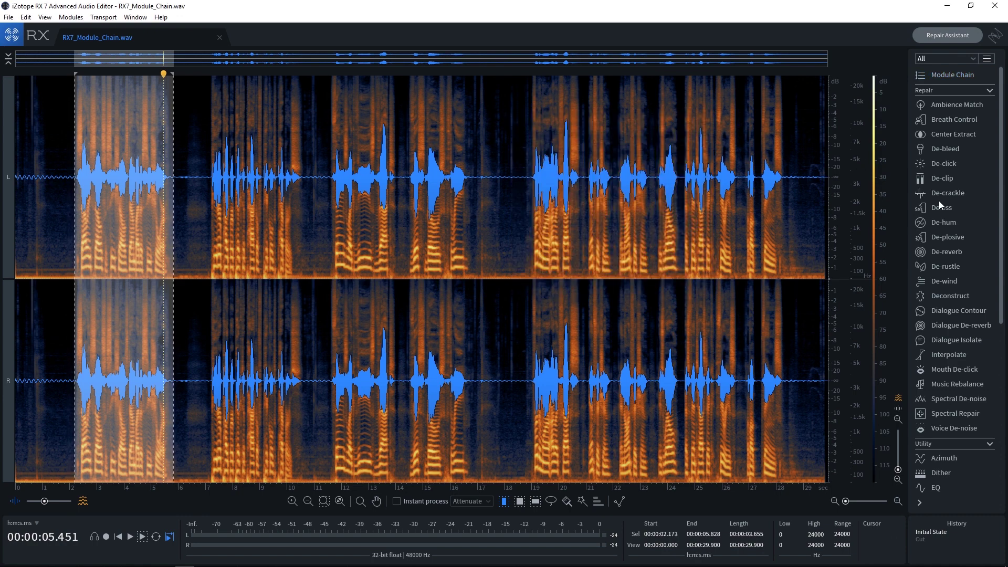
Open the standalone De-plosive module, select the second spoken phrase from about 7.1 to 10.6 seconds, and listen to it unprocessed.
click(937, 237)
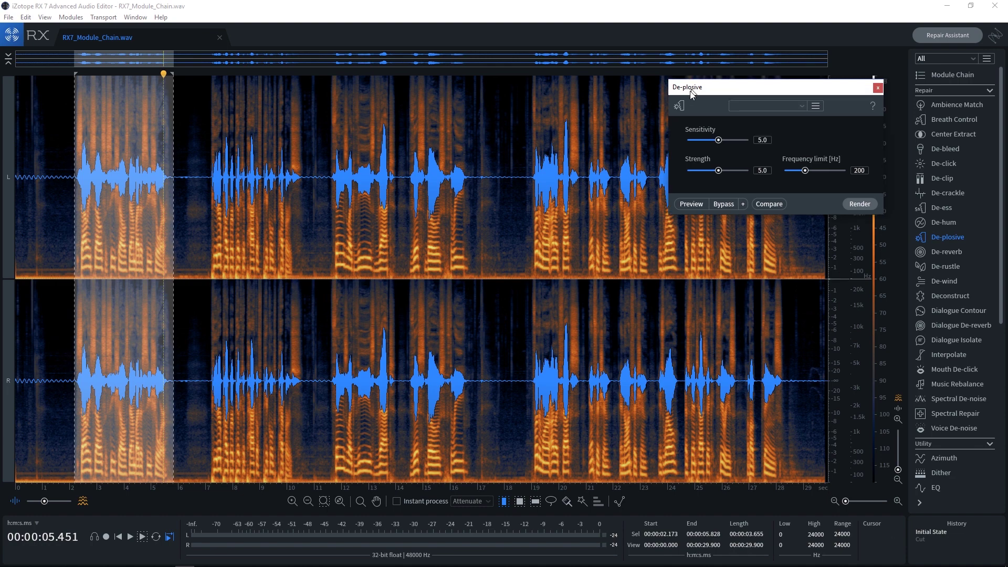
drag(709, 84, 680, 108)
click(178, 226)
click(220, 225)
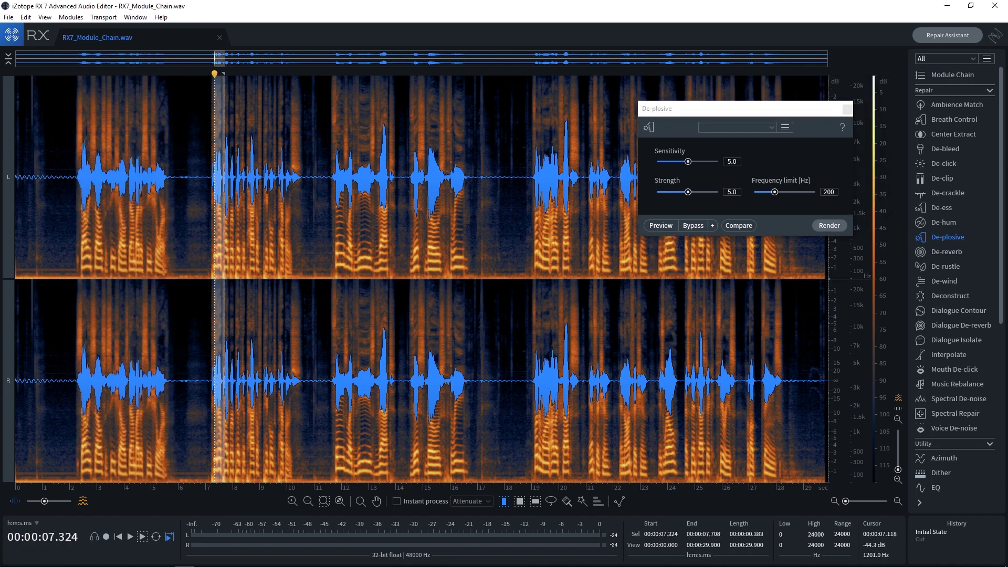
drag(209, 223, 303, 222)
key(space)
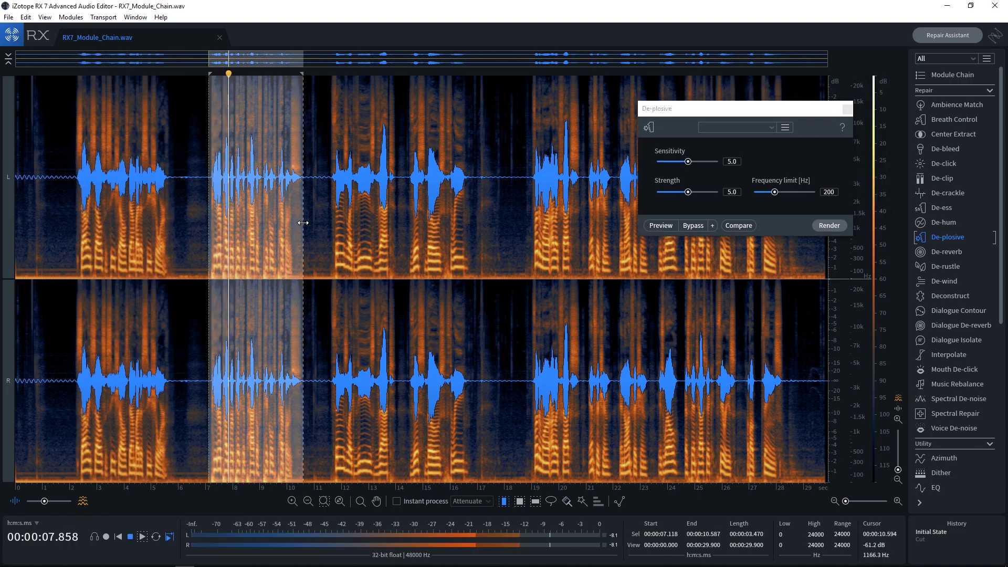
key(space)
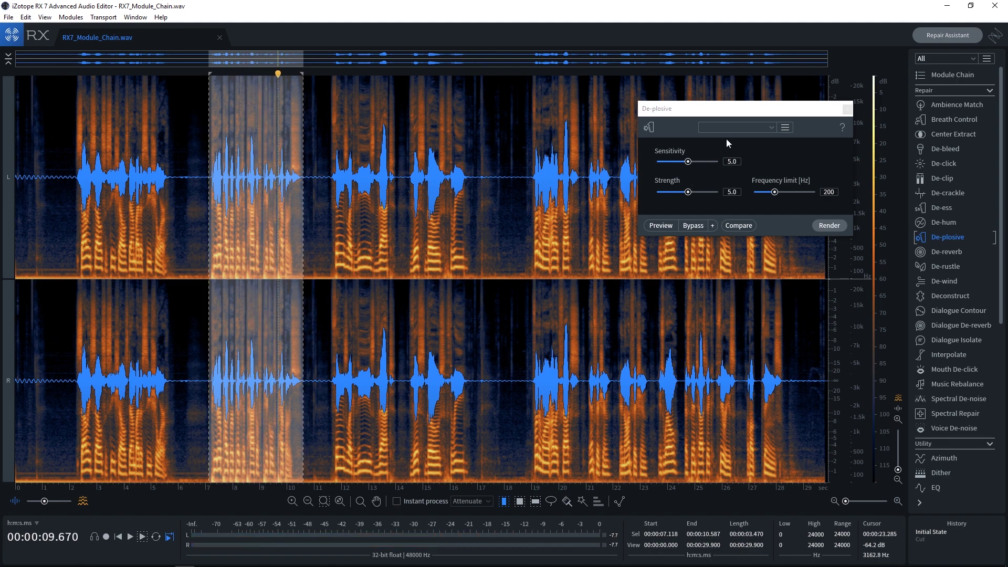
Look through the De-plosive presets and preview the selected phrase with Sensitivity and Strength at 5.0.
click(712, 131)
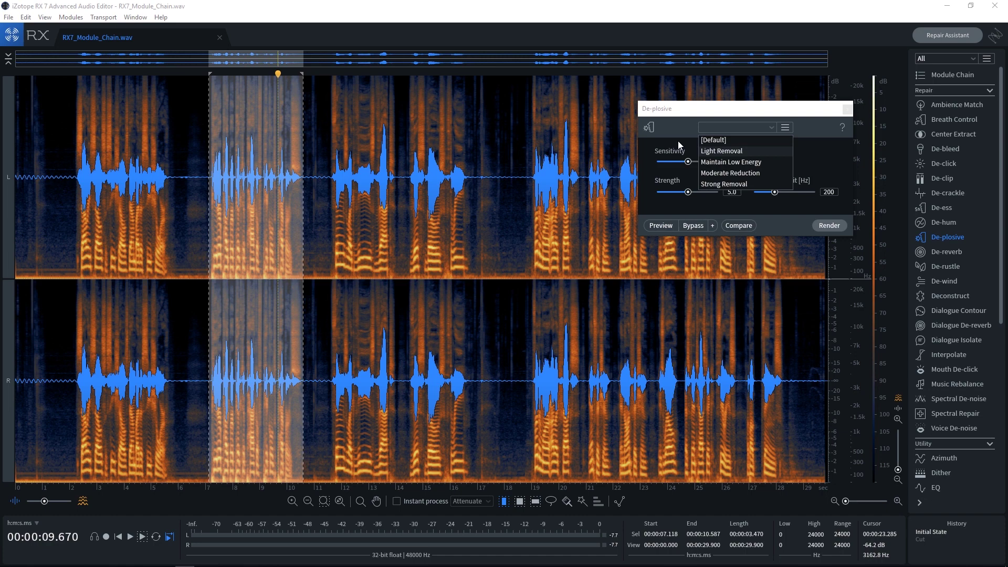
click(663, 205)
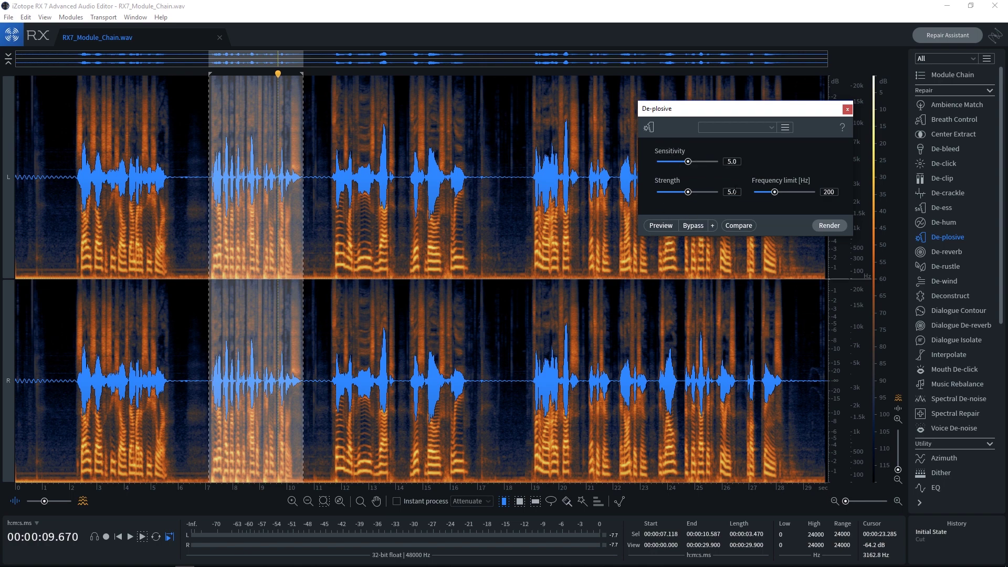
click(661, 227)
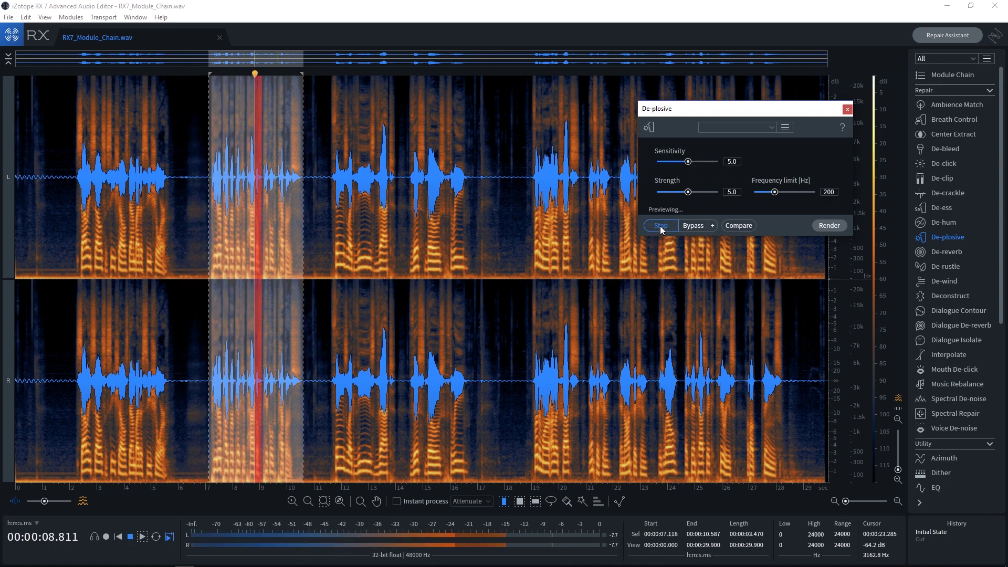
click(660, 226)
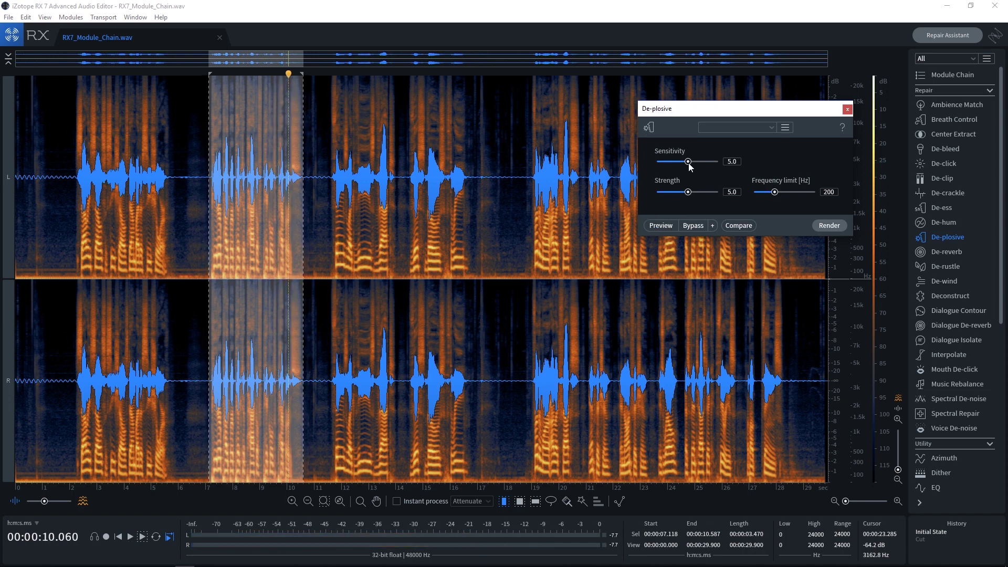
Preview the selected phrase through De-plosive with Sensitivity at 10.0 and again at 0.0.
drag(688, 161, 720, 162)
click(661, 226)
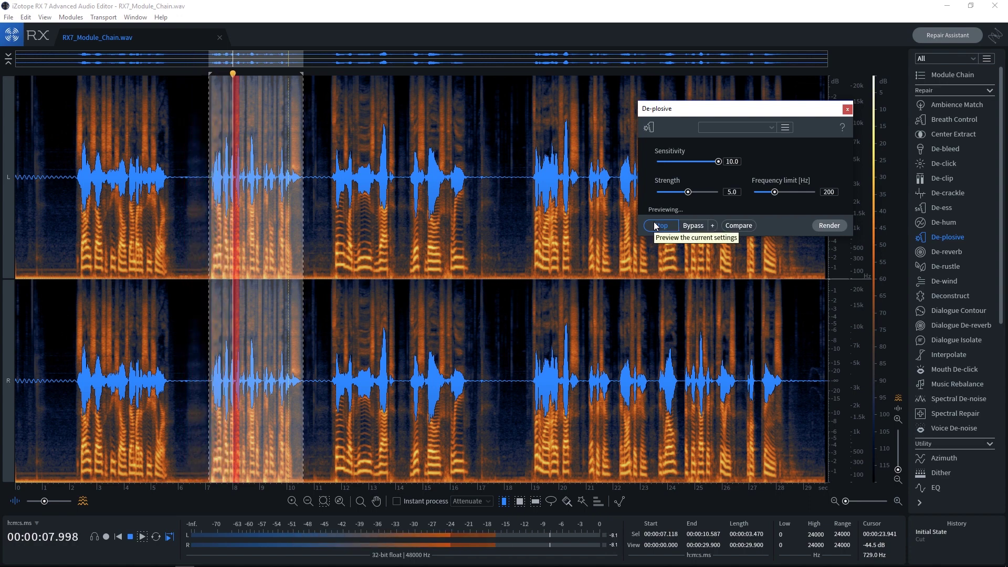
click(657, 229)
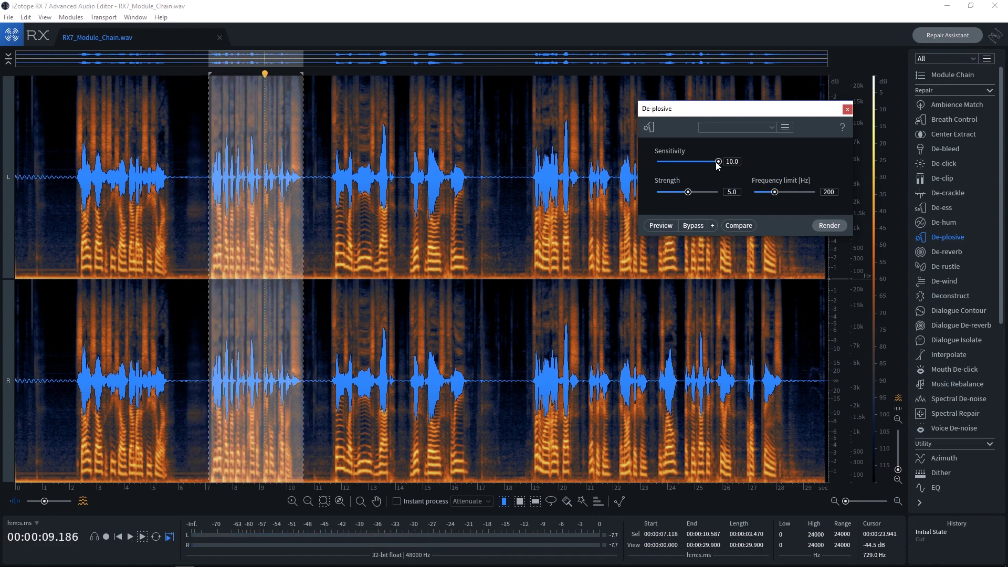
drag(686, 162, 656, 163)
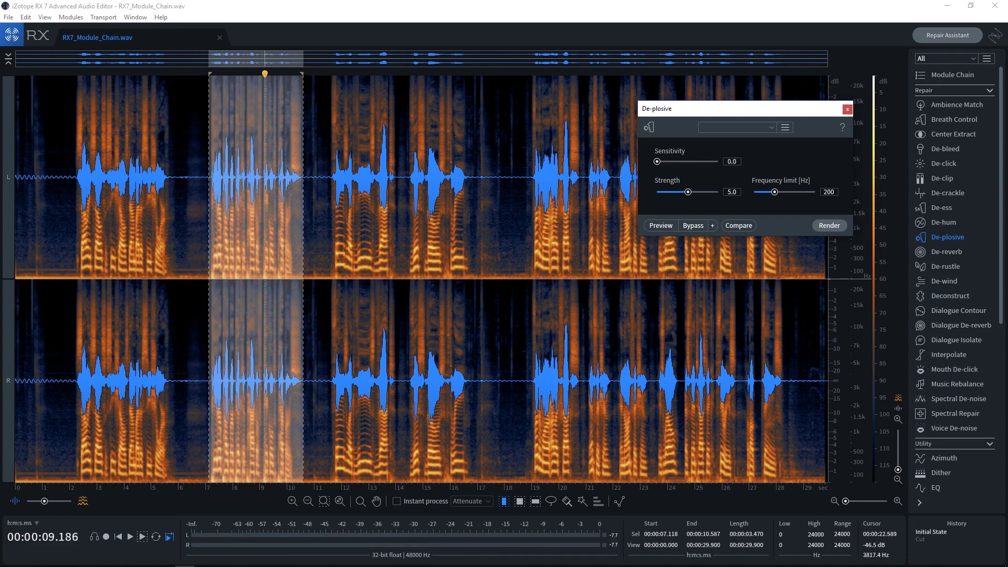
click(660, 226)
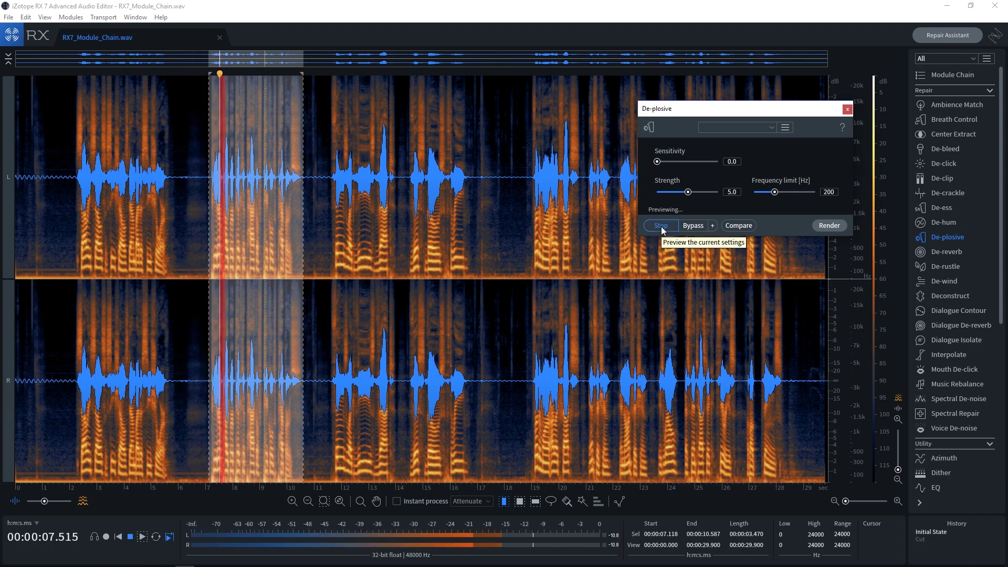
click(661, 226)
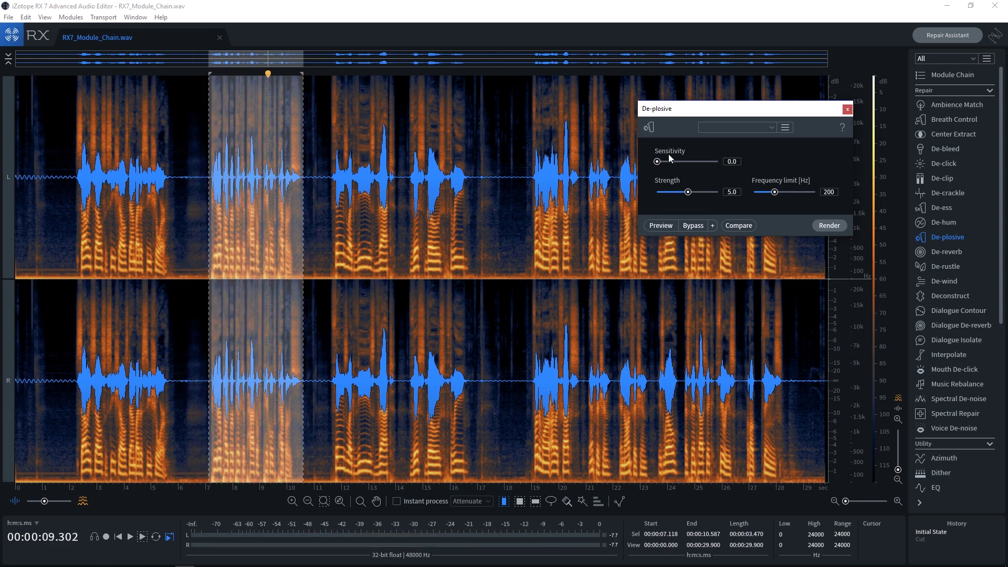
Return De-plosive Sensitivity to 5.0 and preview the phrase with Strength at 10.0 and again at 0.0.
drag(658, 161, 738, 196)
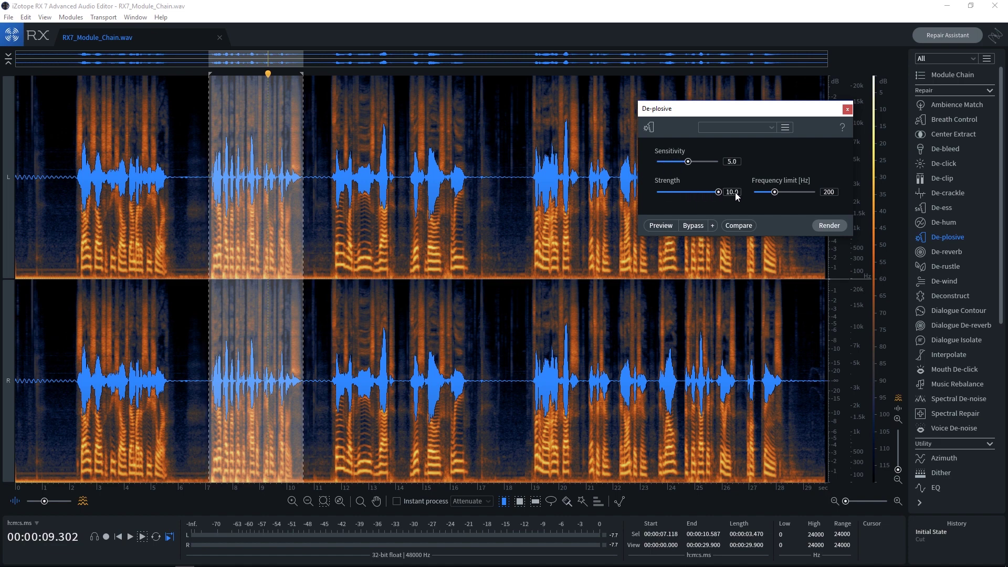
click(659, 225)
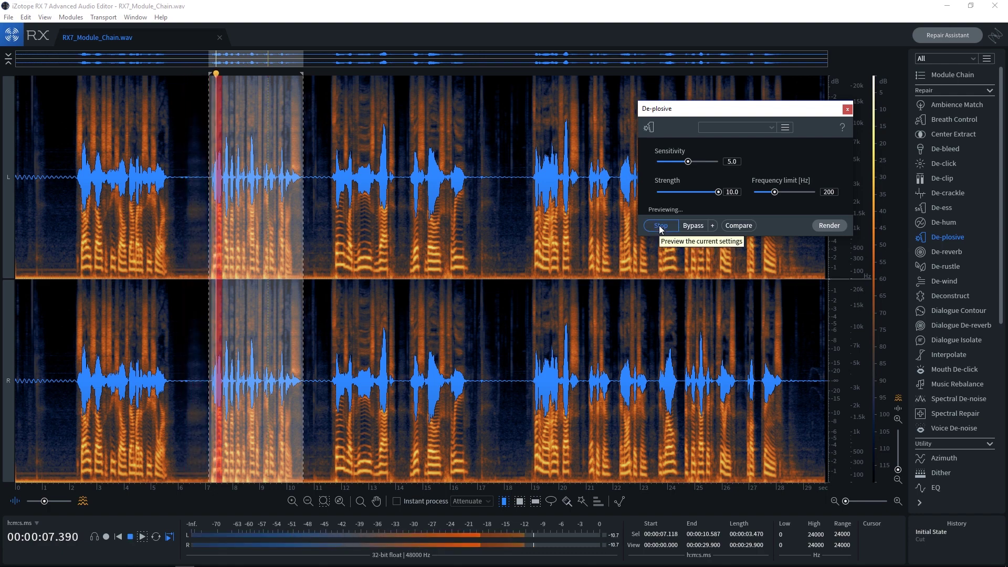
click(659, 226)
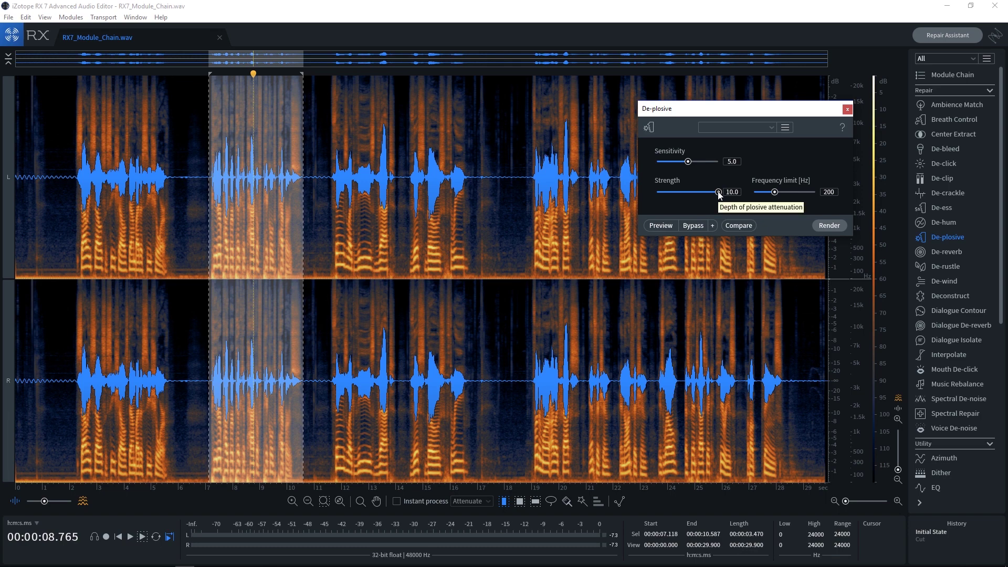
drag(719, 193, 659, 201)
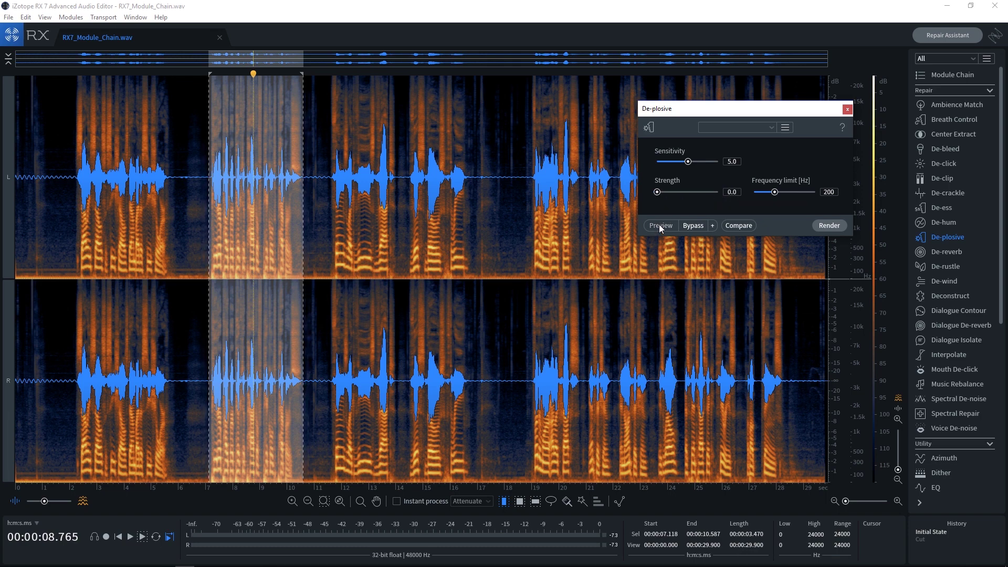
click(661, 226)
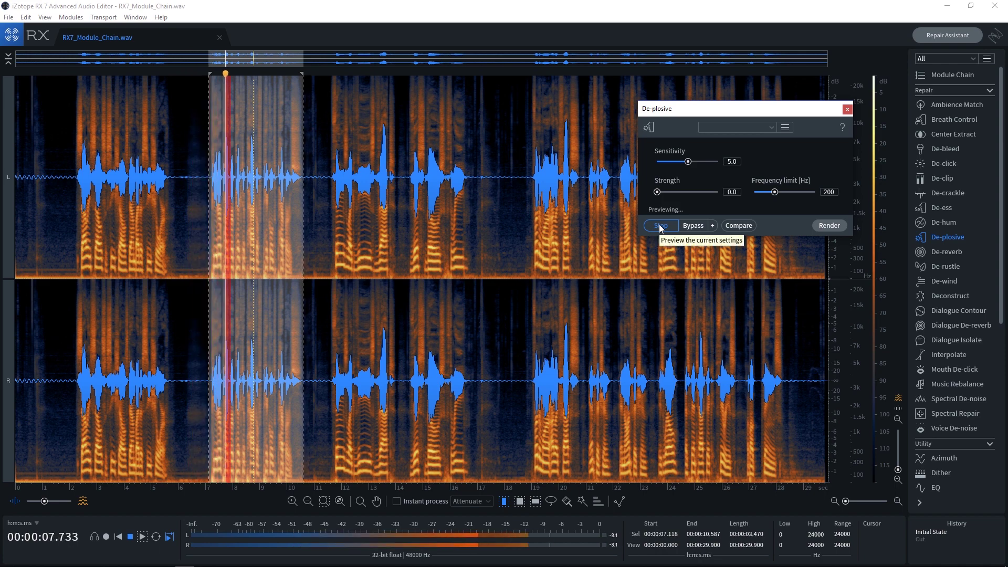
click(660, 226)
Set De-plosive Strength to 4.0 and preview the selected phrase.
drag(657, 194, 683, 197)
click(660, 227)
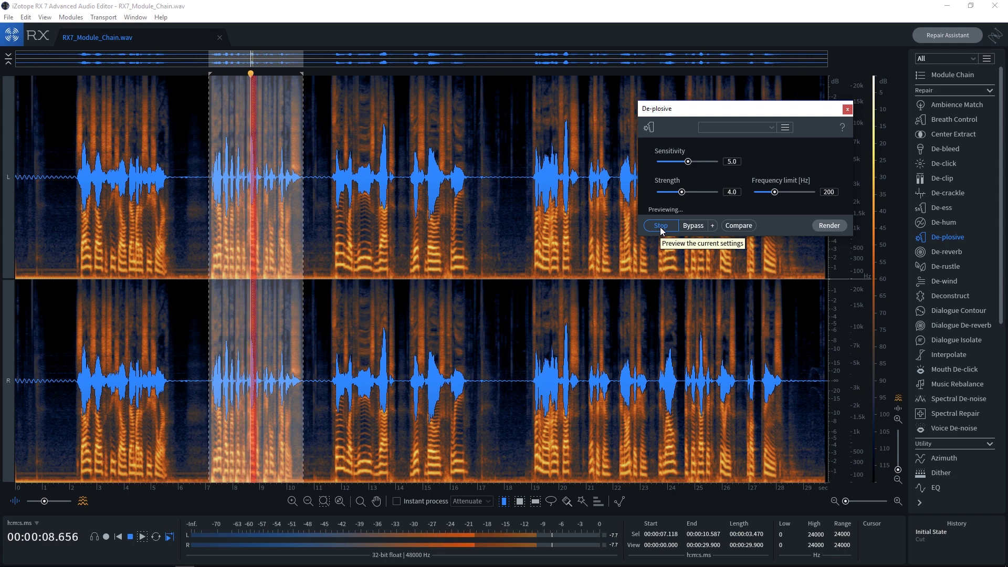
click(662, 230)
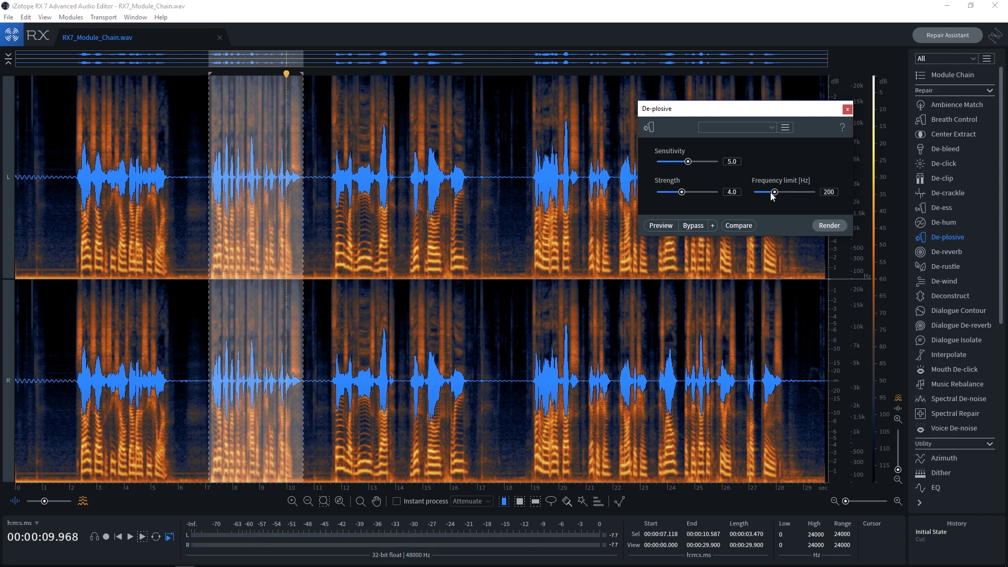
Preview the selected phrase with the De-plosive frequency limit at 50 Hz and again at 500 Hz.
drag(775, 192, 744, 197)
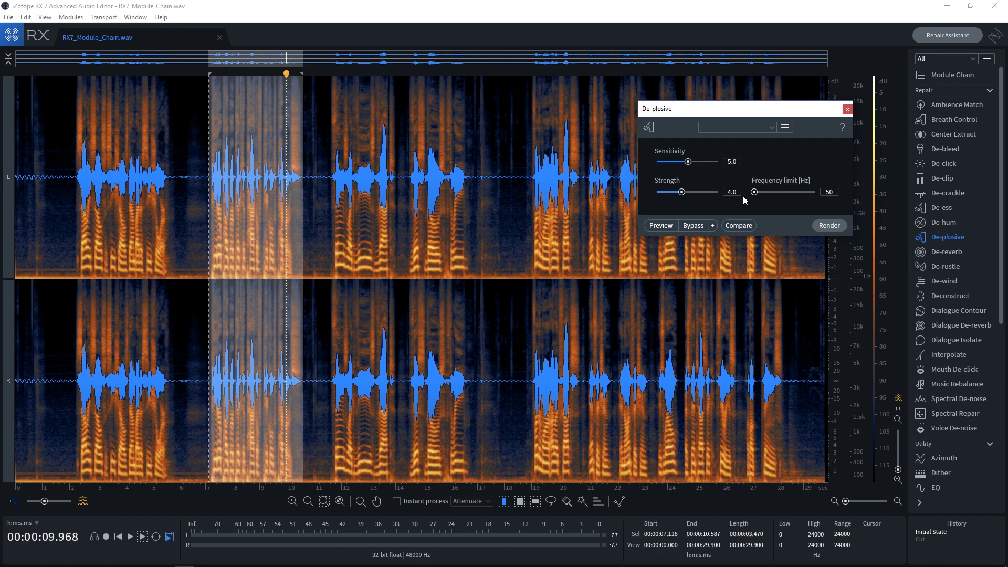
click(663, 225)
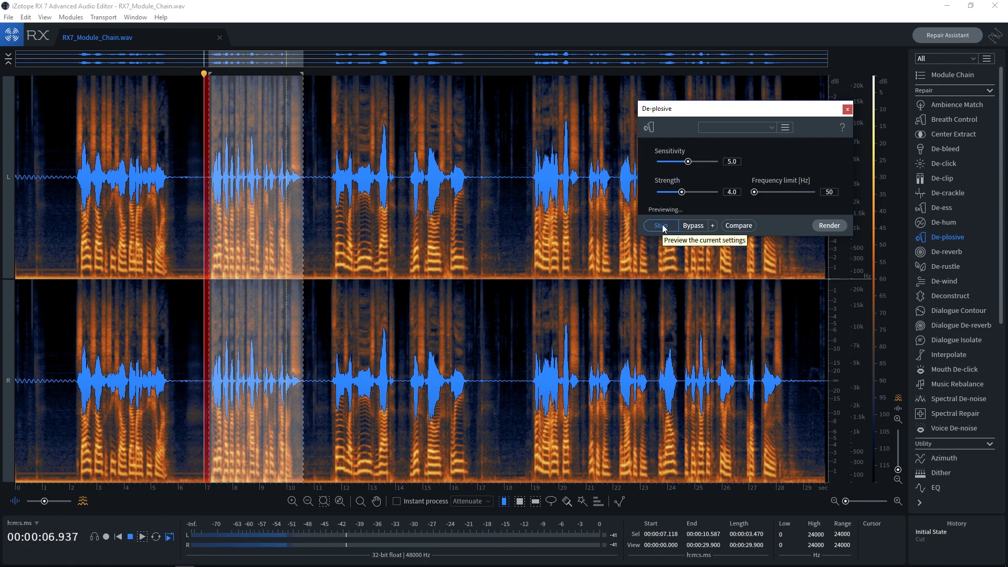
click(663, 226)
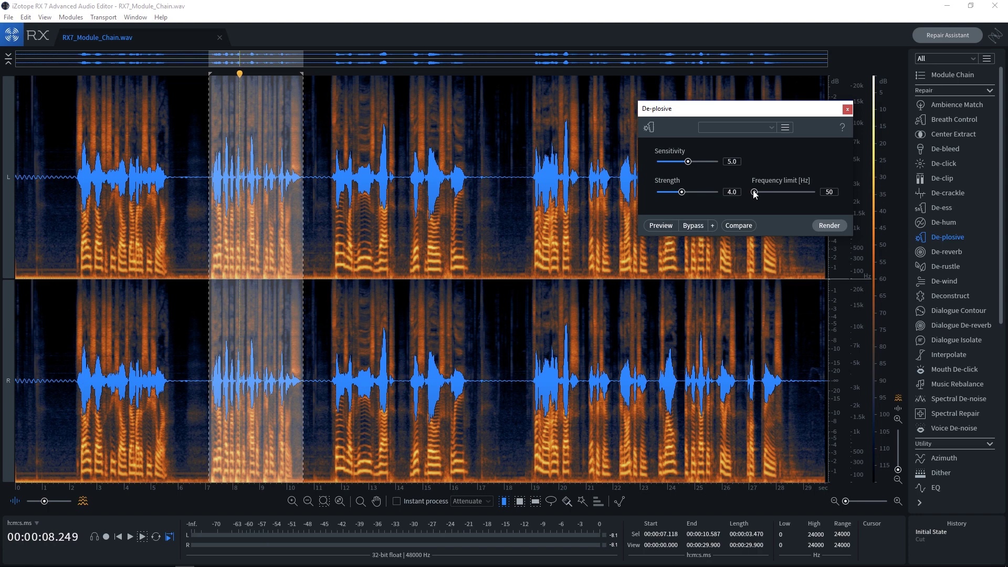
drag(755, 192, 816, 195)
click(665, 231)
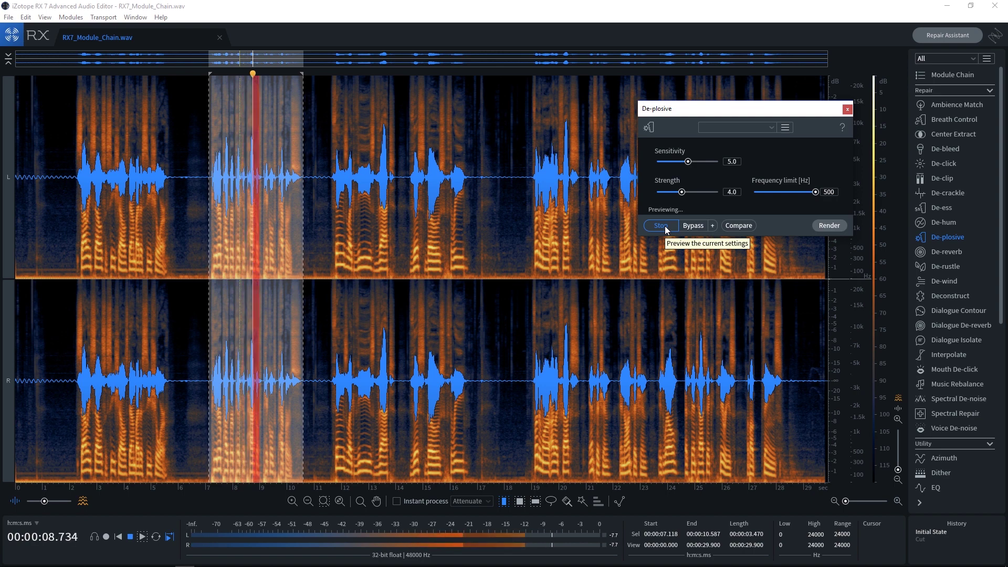
click(665, 226)
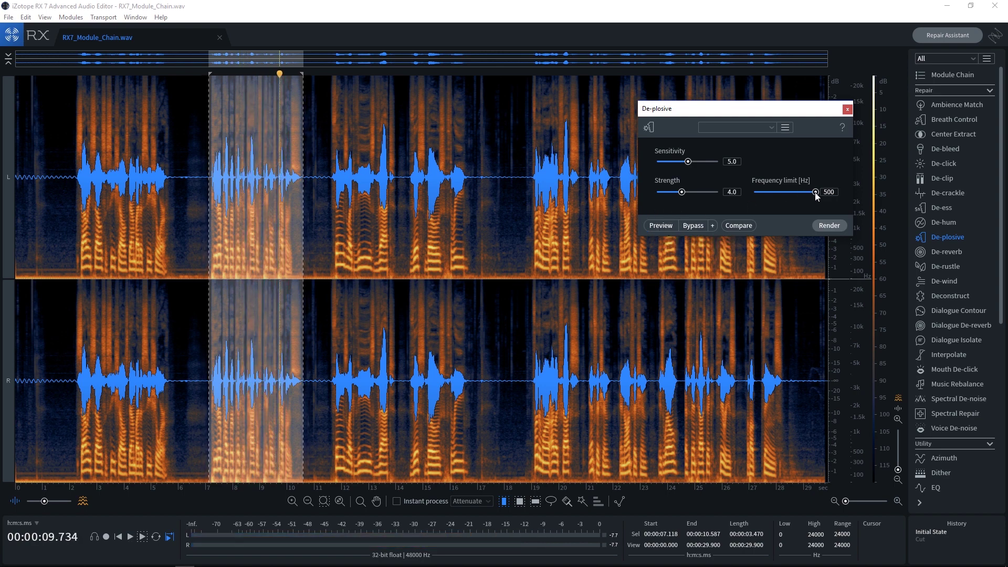
Return the De-plosive frequency limit to 200 Hz, preview the phrase once more, and close the module.
click(662, 224)
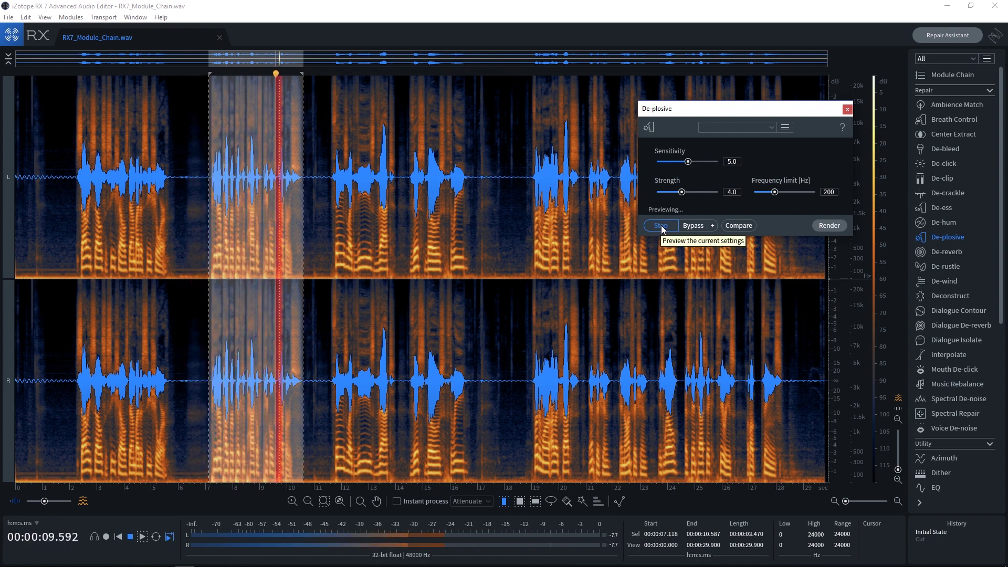
click(662, 225)
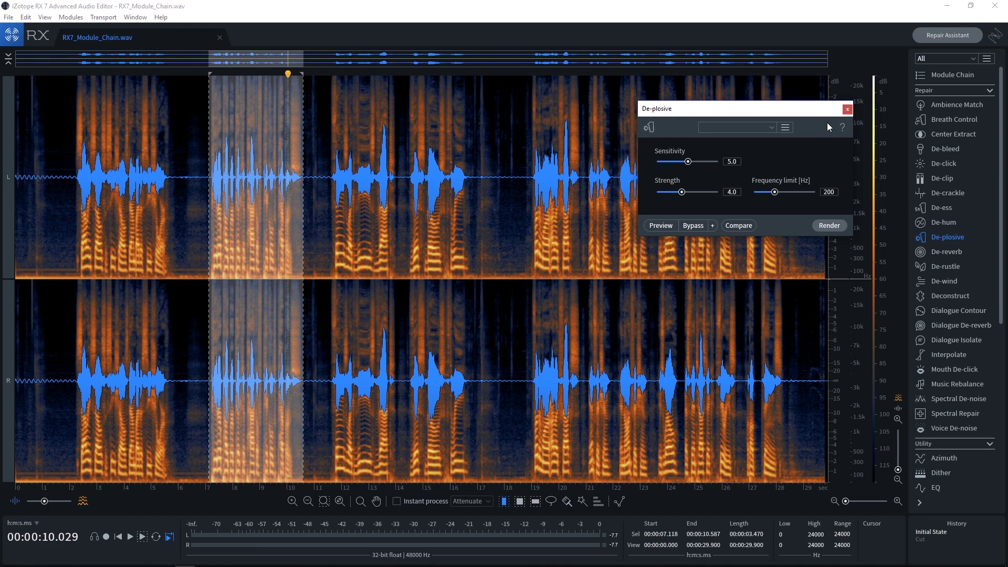
click(848, 108)
Reopen the Module Chain and add Mouth De-click as its fourth module.
click(946, 75)
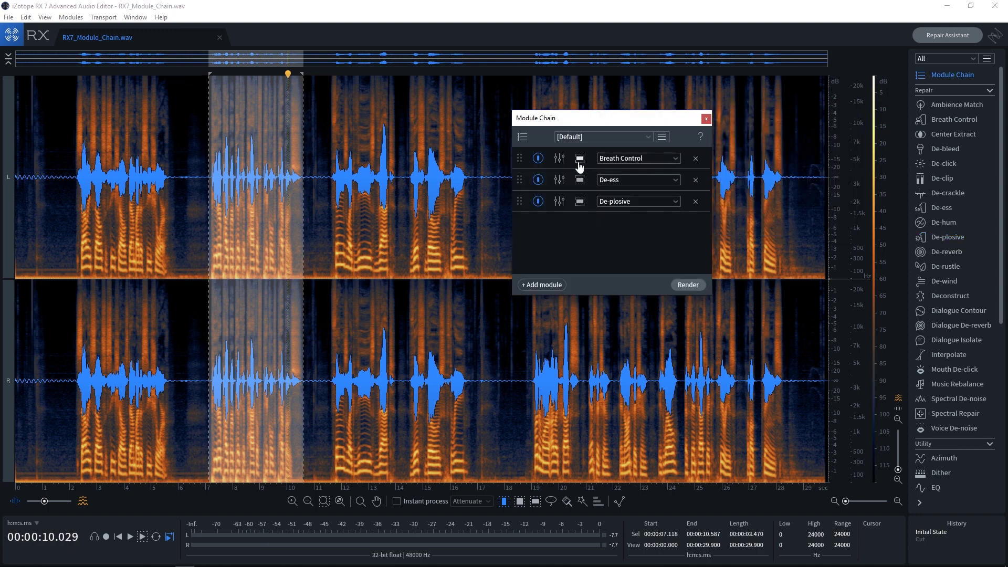
click(542, 284)
click(631, 224)
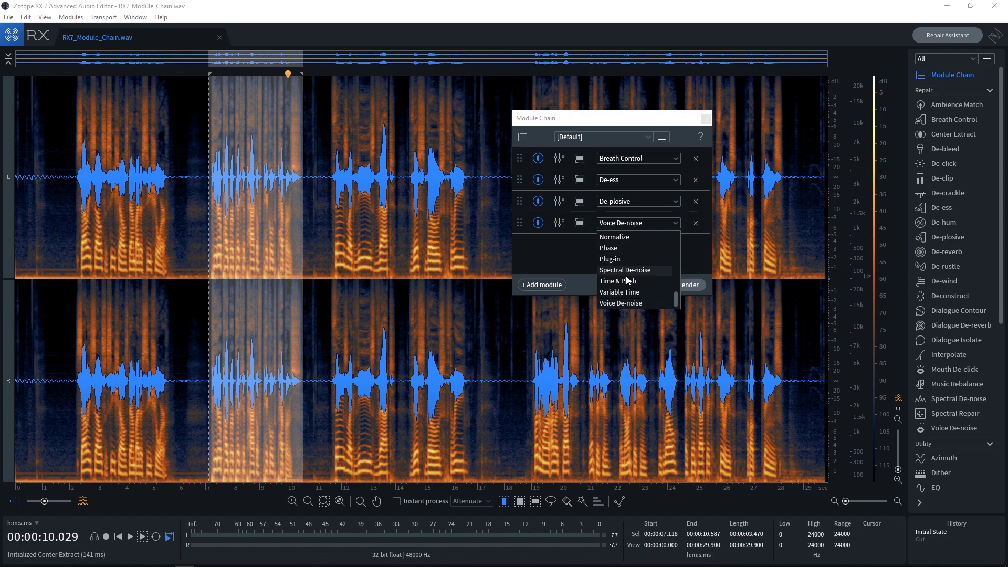
scroll(632, 284, up, 5)
scroll(632, 283, down, 5)
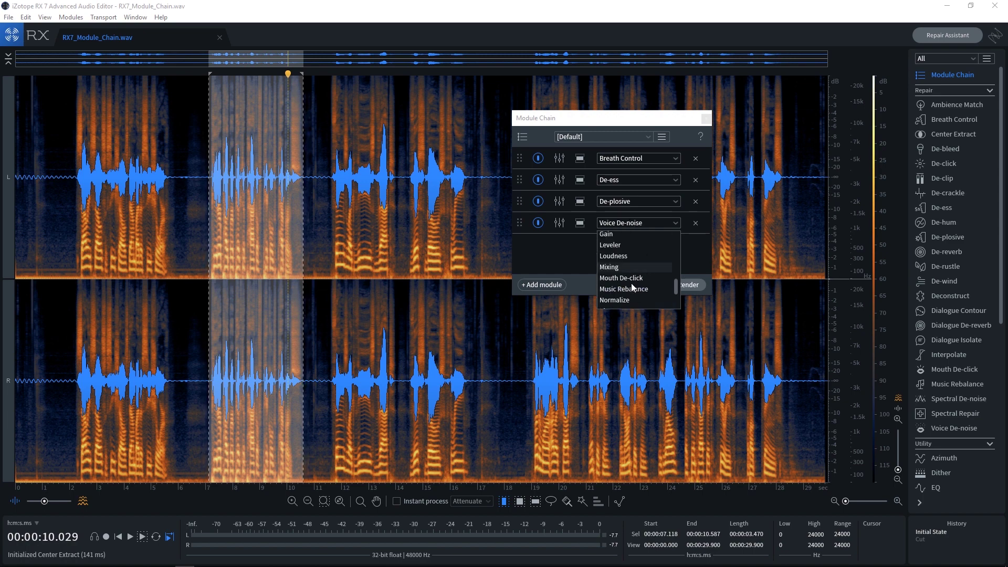
click(631, 283)
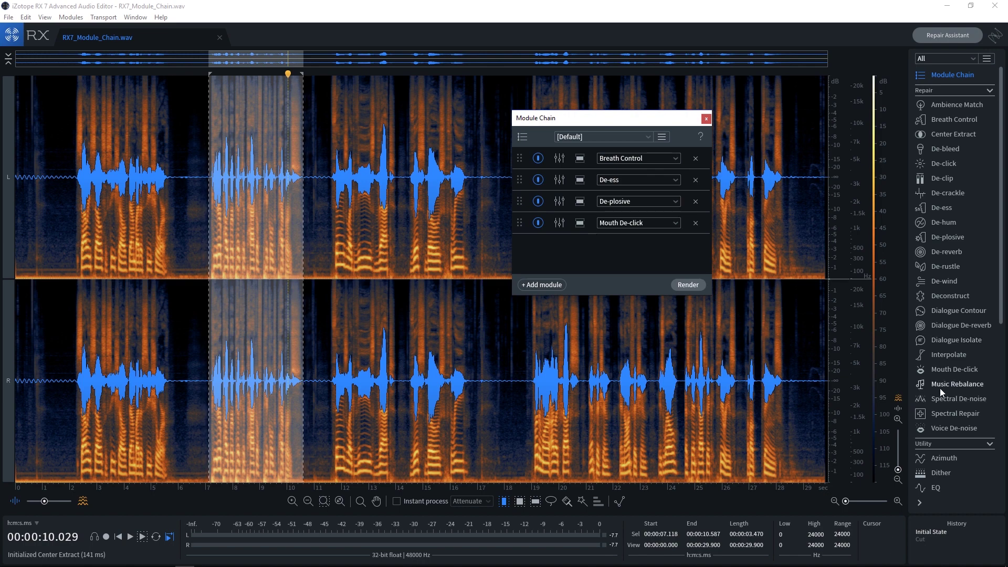
Open the standalone Mouth De-click module and preview only the clicks it removes from about 7.0 to 17.4 seconds.
click(938, 369)
drag(735, 26, 382, 189)
click(457, 296)
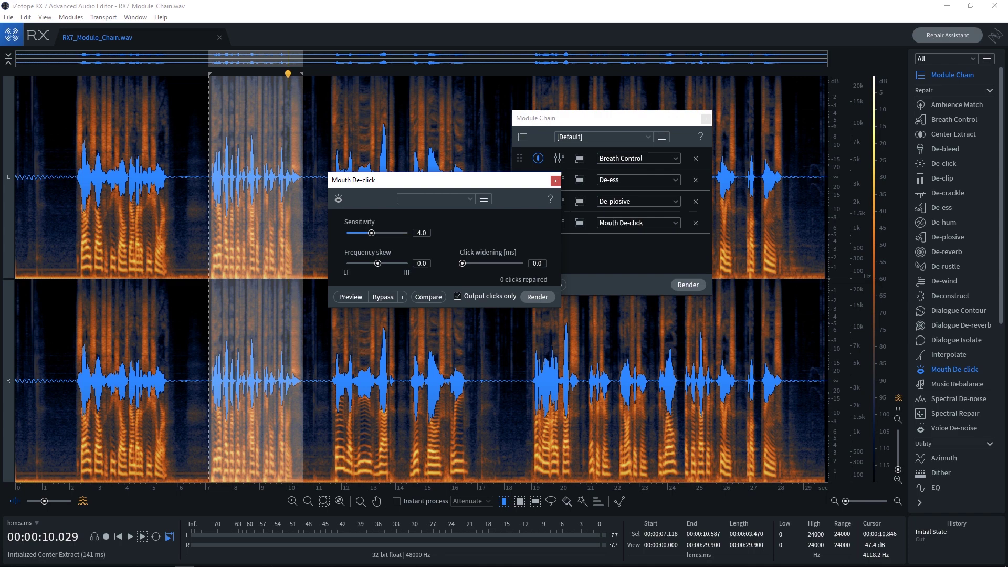
drag(206, 355, 487, 355)
click(346, 296)
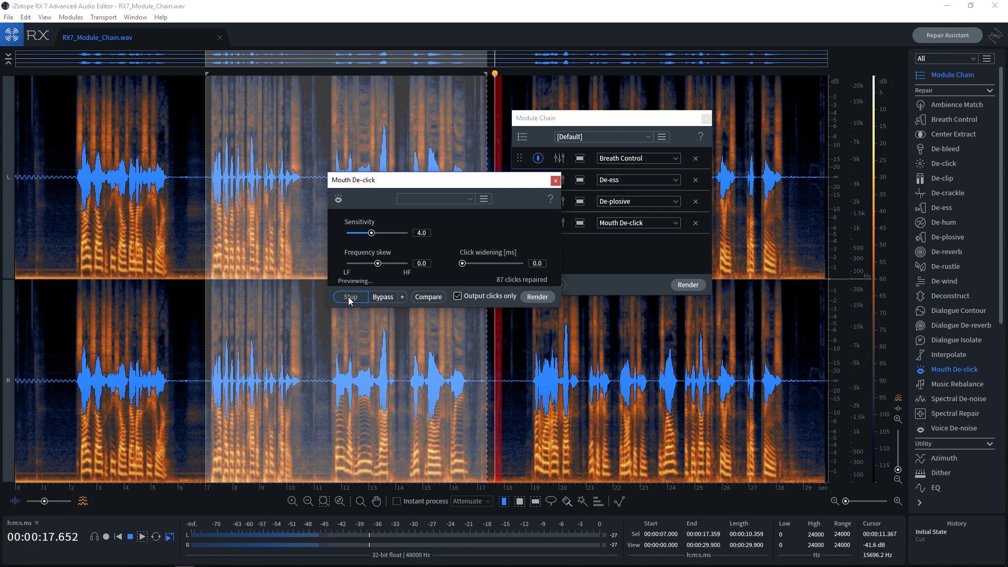
click(349, 297)
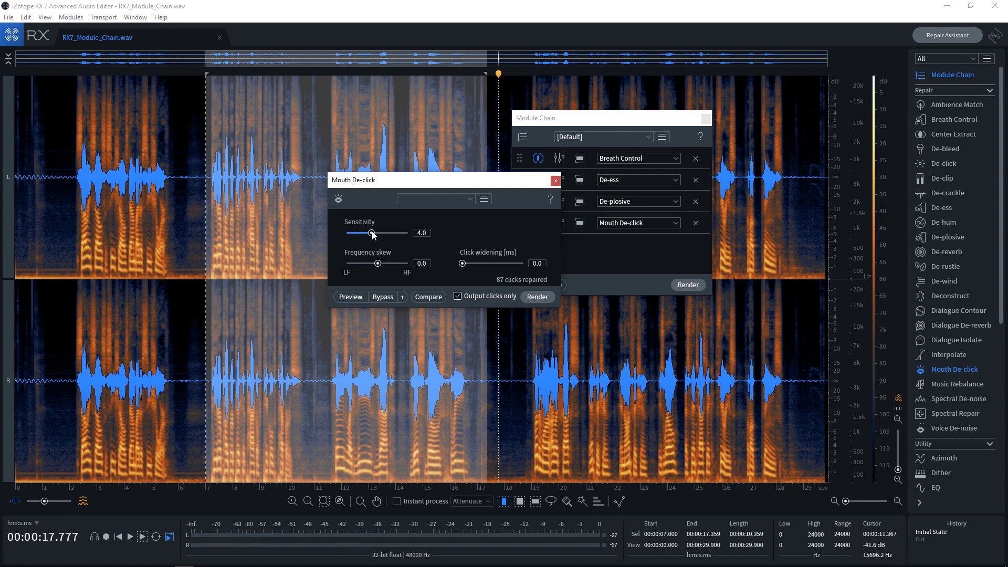
Try the extremes of the Mouth De-click Sensitivity range and return it to 4.0.
drag(372, 232, 412, 235)
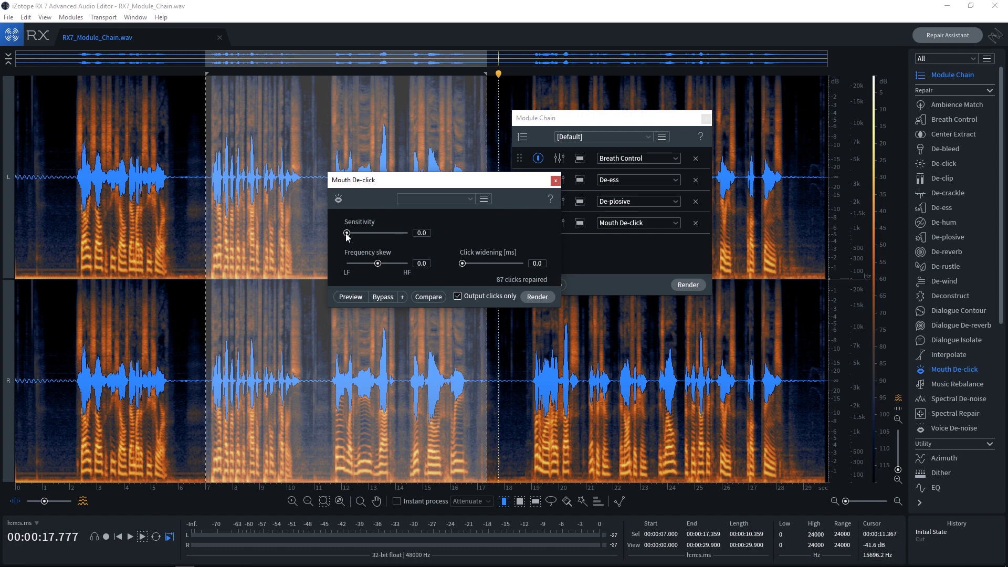
drag(347, 233, 349, 233)
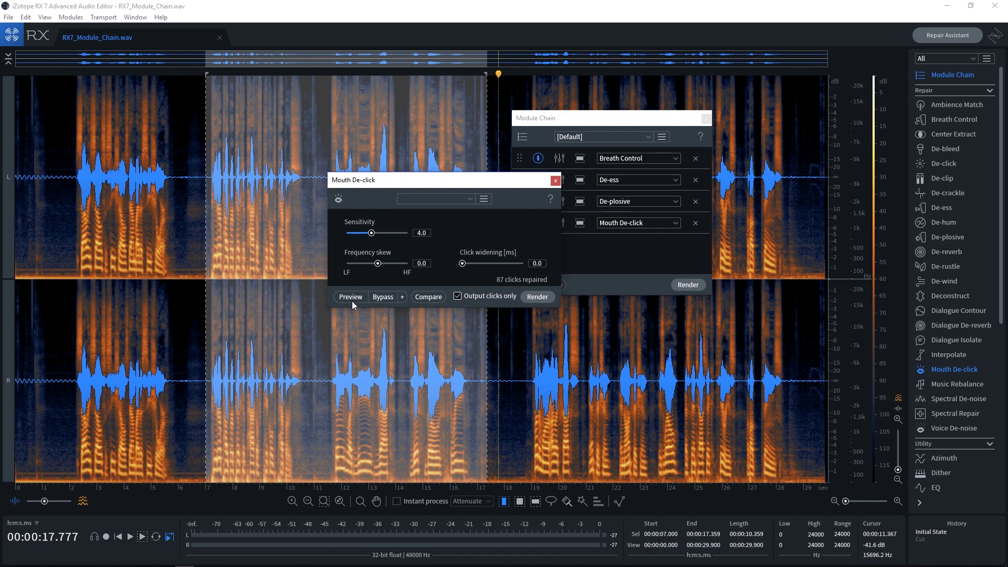
Turn off Output clicks only and compare the second phrase from about 7 seconds with and without Mouth De-click.
click(221, 310)
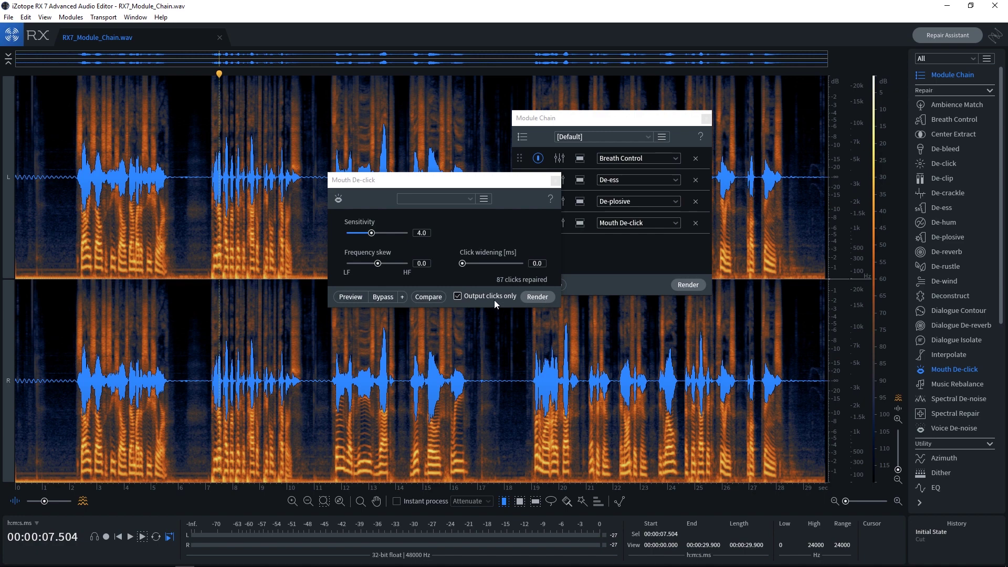
click(457, 297)
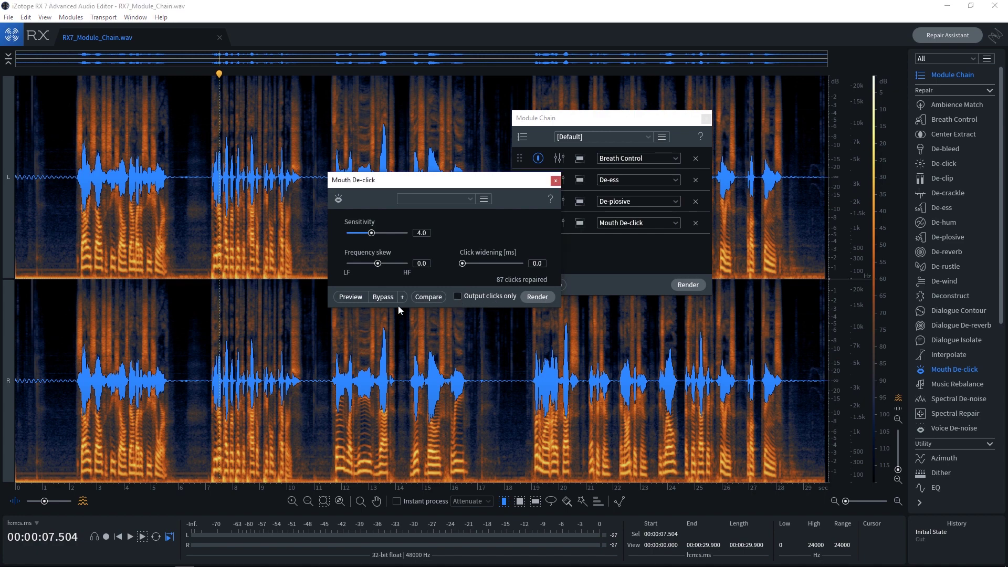
click(350, 297)
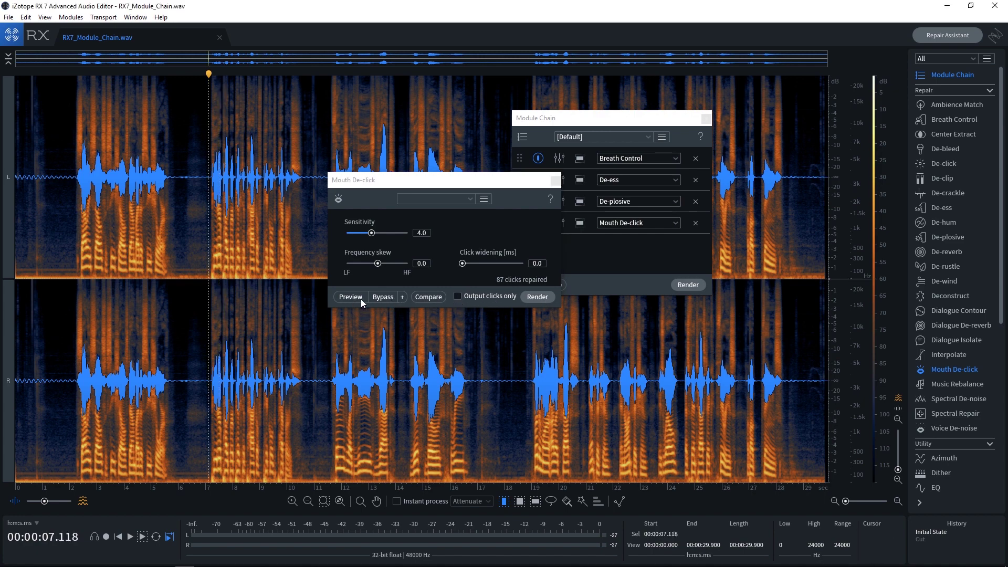
click(348, 297)
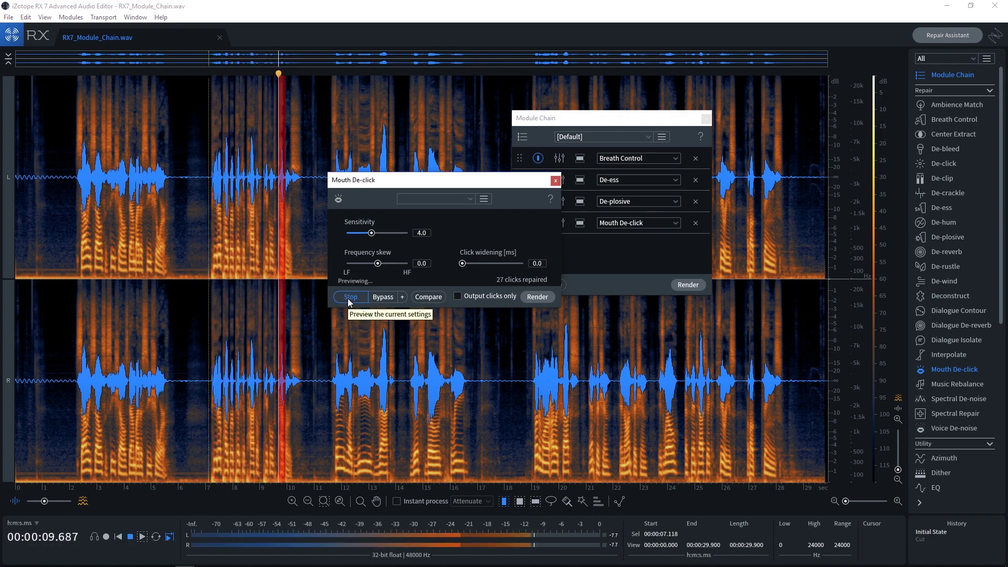
click(349, 297)
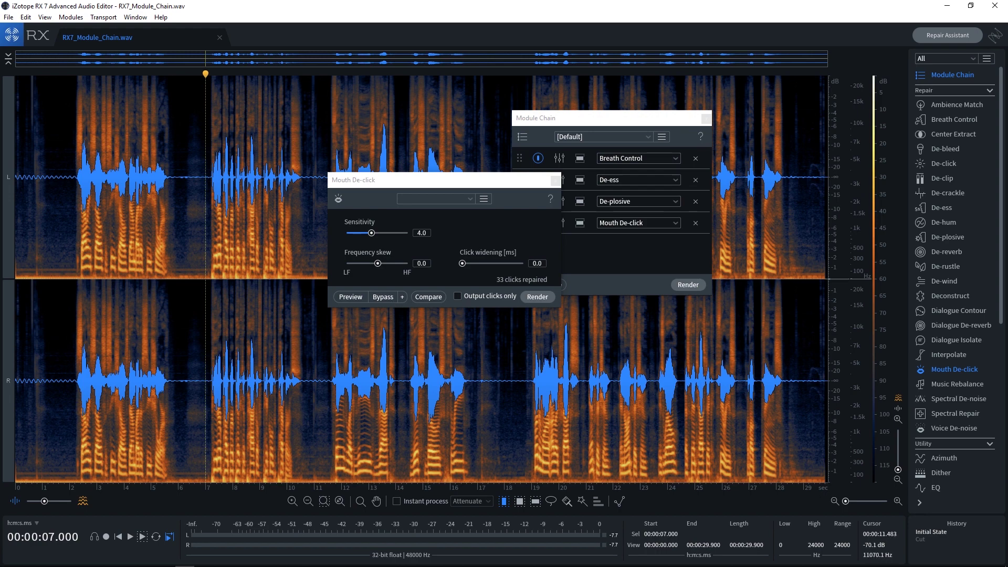
key(space)
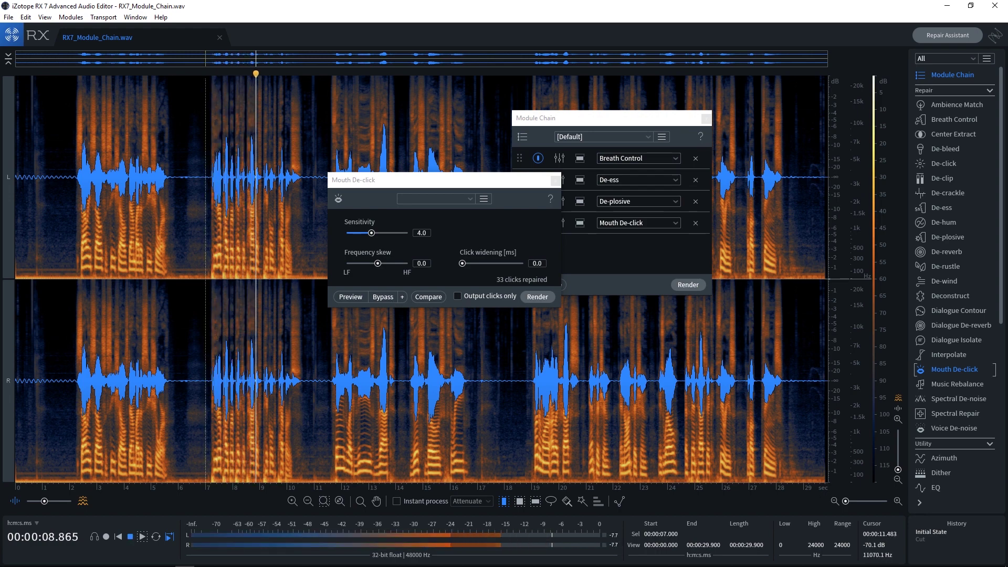
key(space)
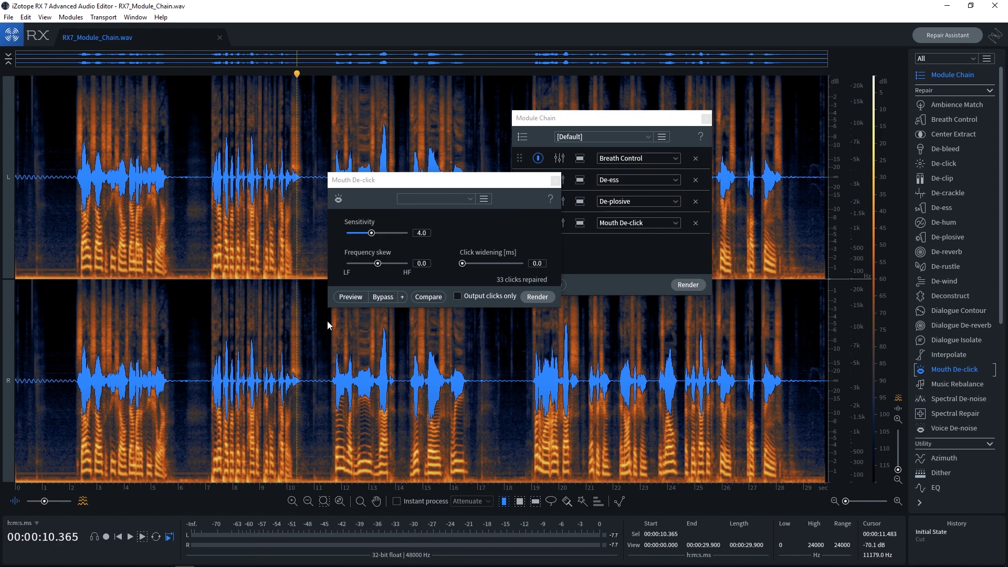
Select the pause from about 16.8 to 17.6 seconds and preview it through Mouth De-click.
click(250, 363)
drag(251, 364, 278, 365)
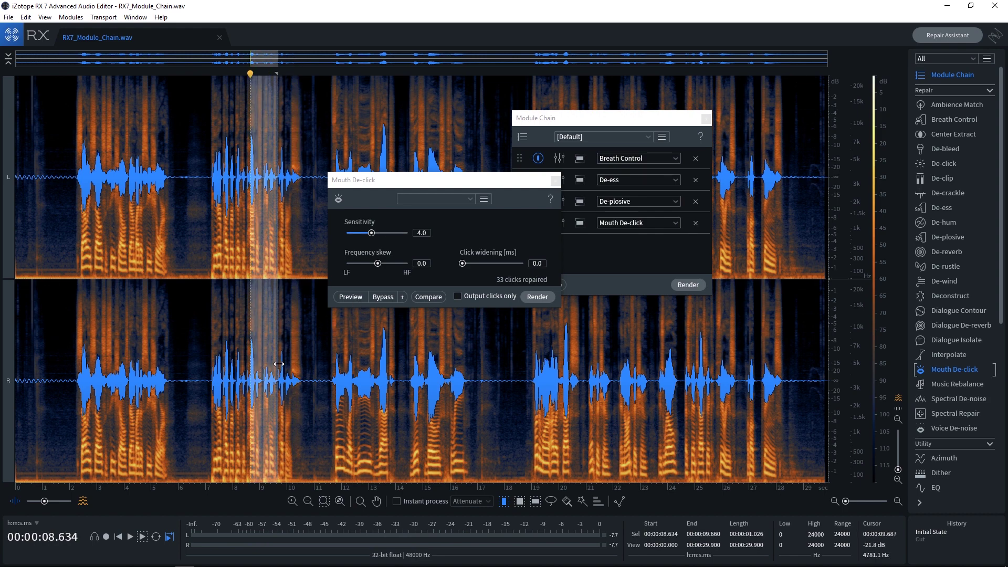
drag(471, 172, 494, 175)
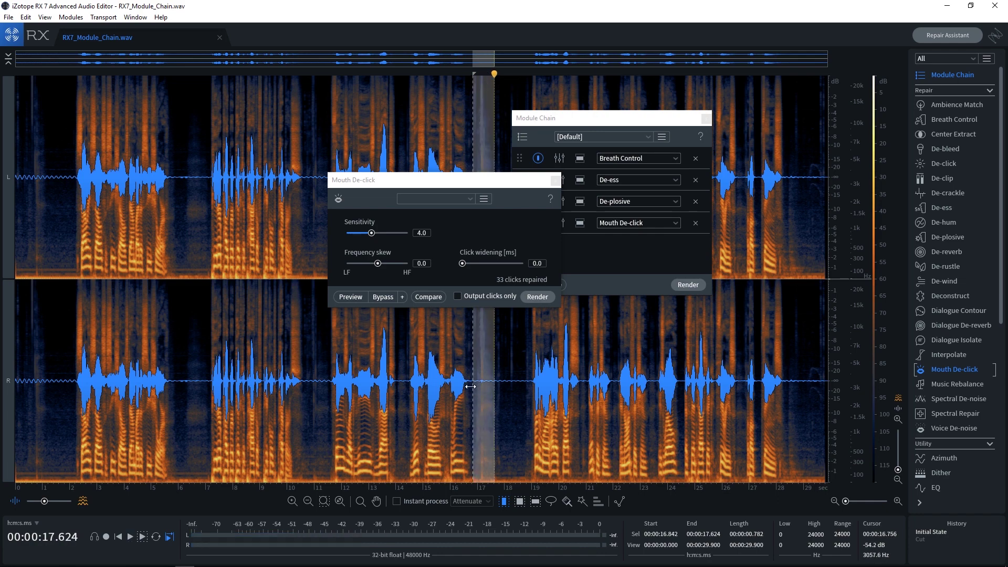
click(350, 297)
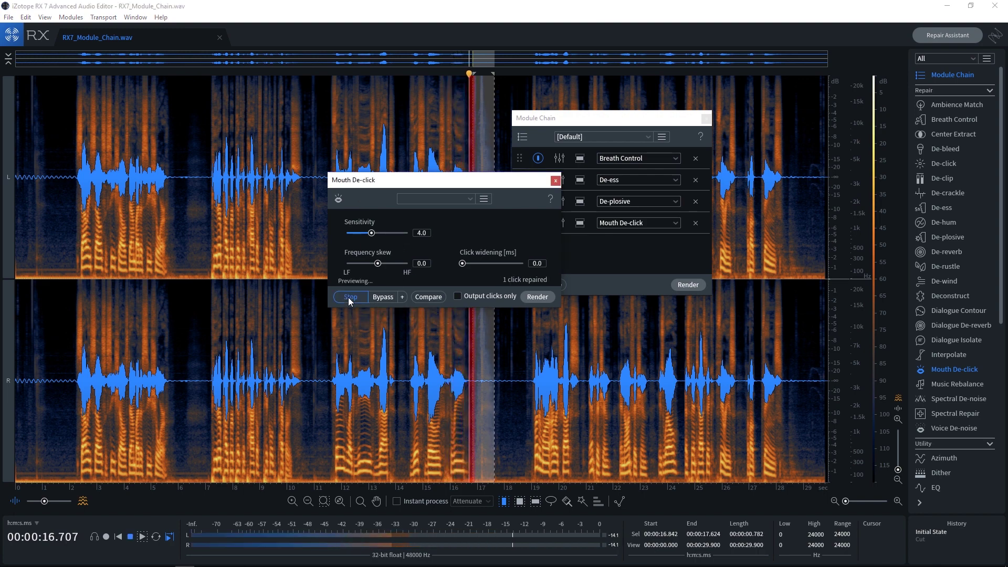
click(349, 297)
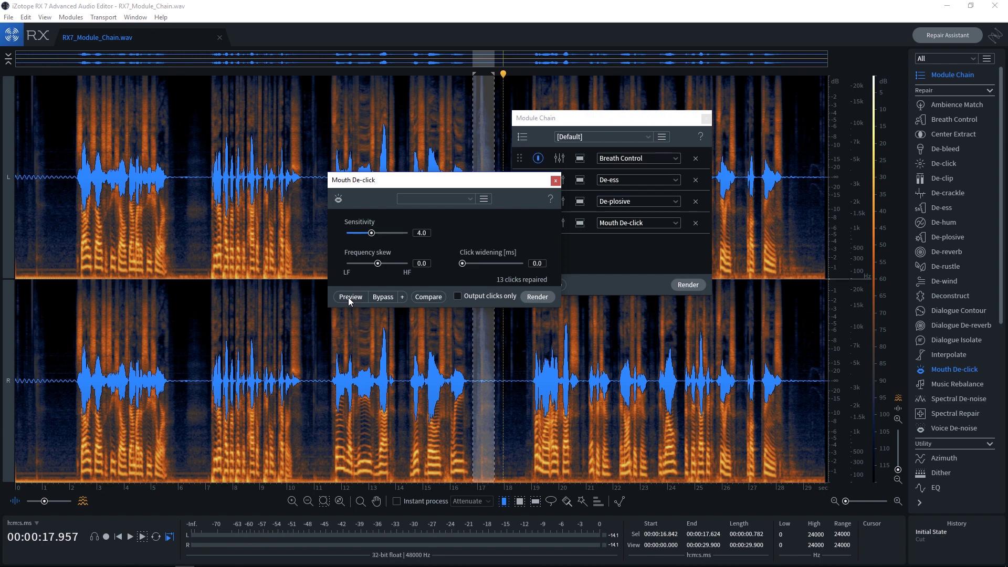
click(349, 297)
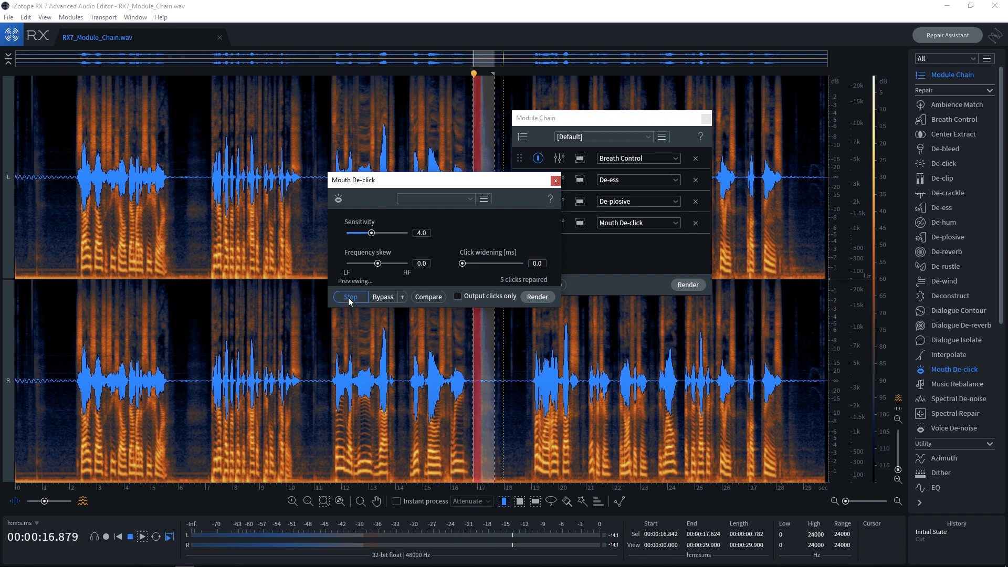
click(348, 297)
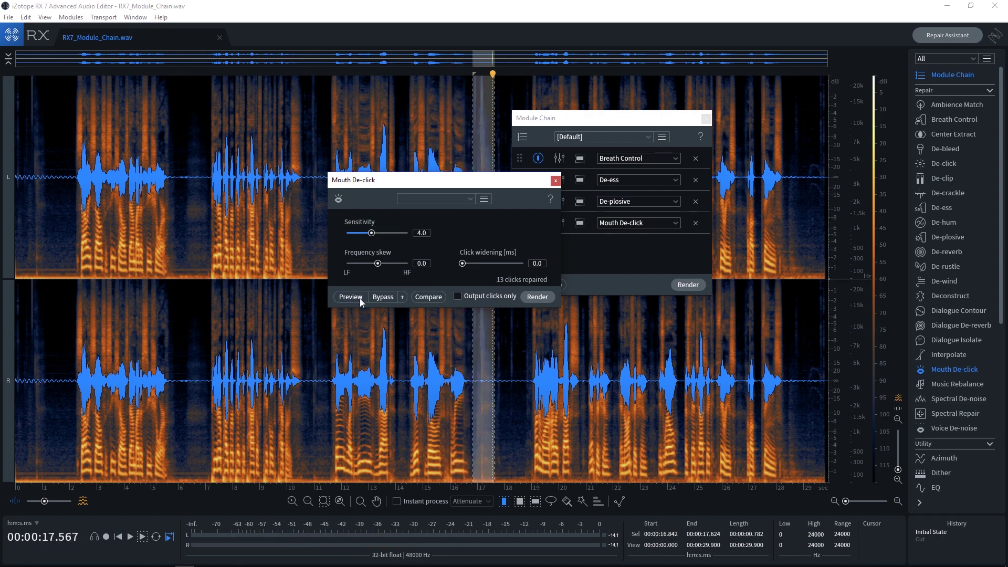
Play the unprocessed pause around 17 seconds and the audio leading into it for comparison.
key(space)
key(space)
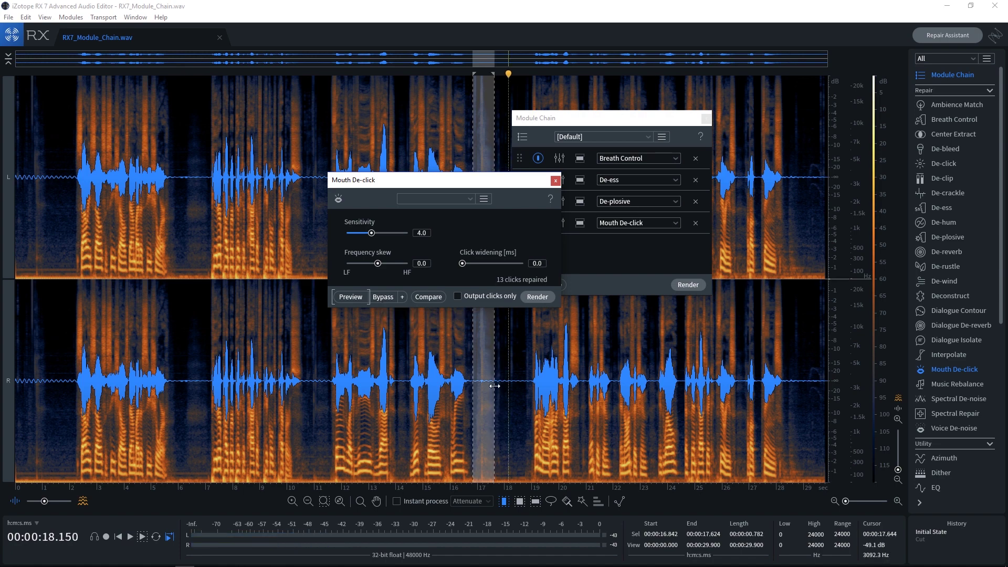
click(478, 387)
key(space)
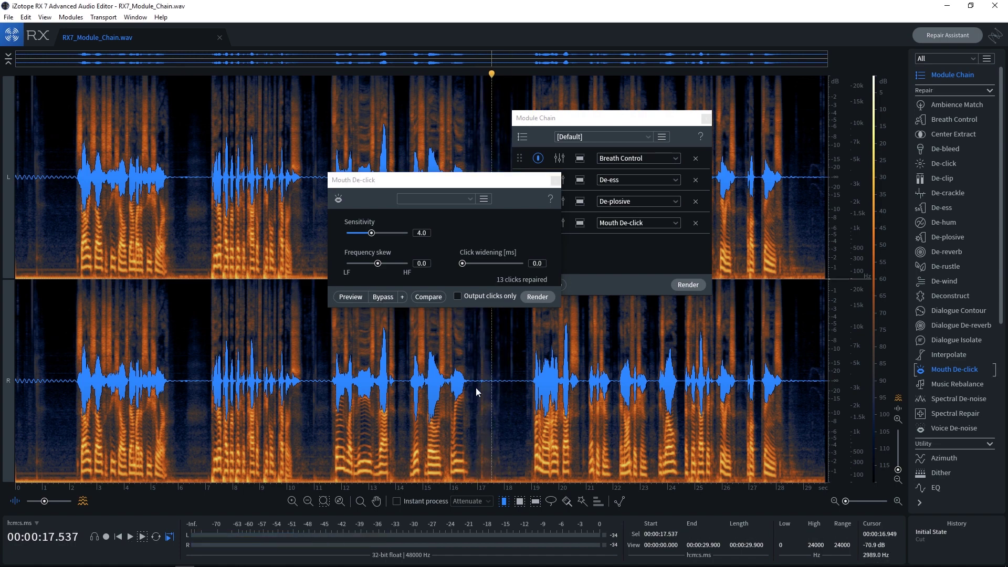
key(space)
key(space)
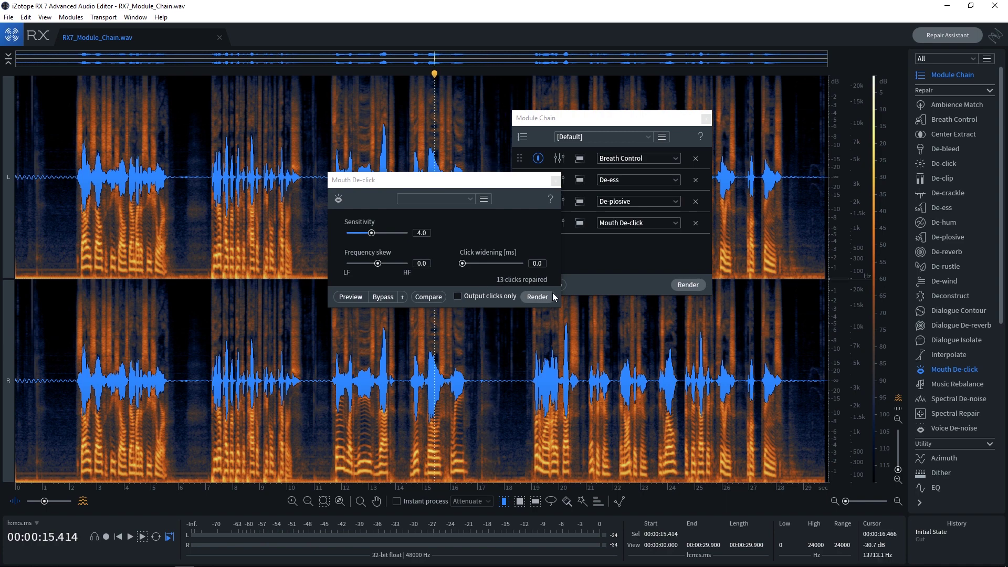
Select the clicks from about 17.0 to 17.4 seconds and reopen the standalone Mouth De-click module.
click(555, 180)
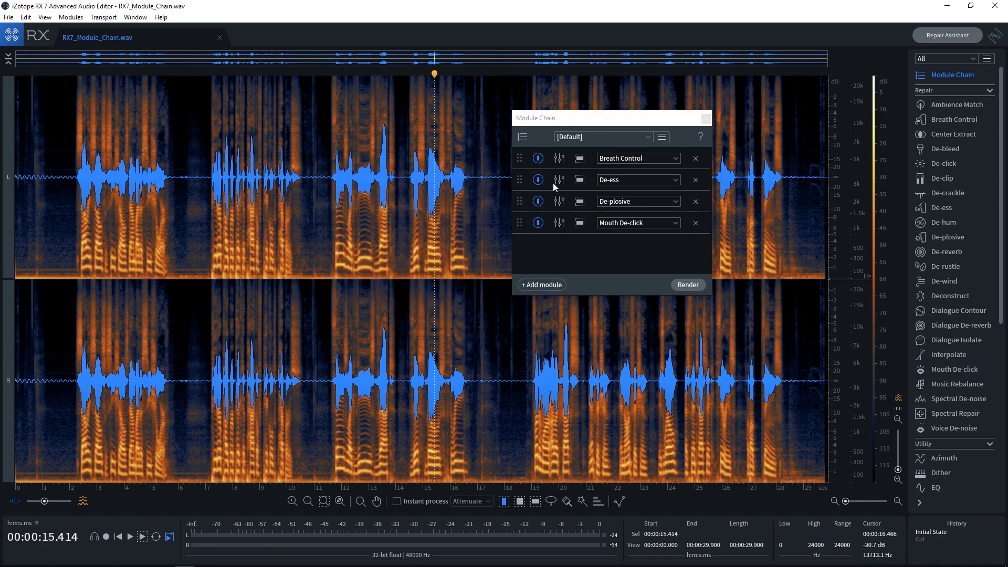
click(560, 223)
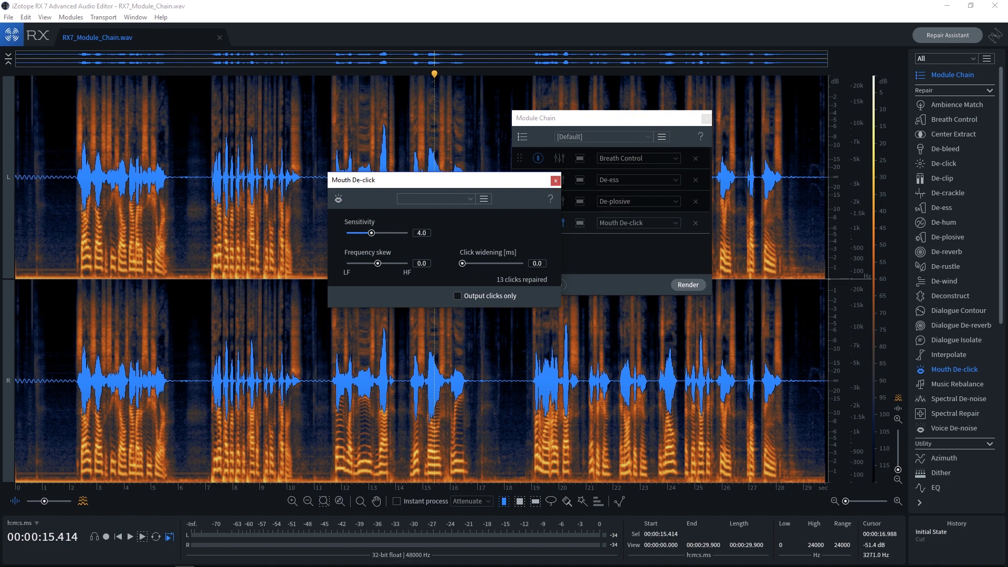
drag(478, 388, 487, 391)
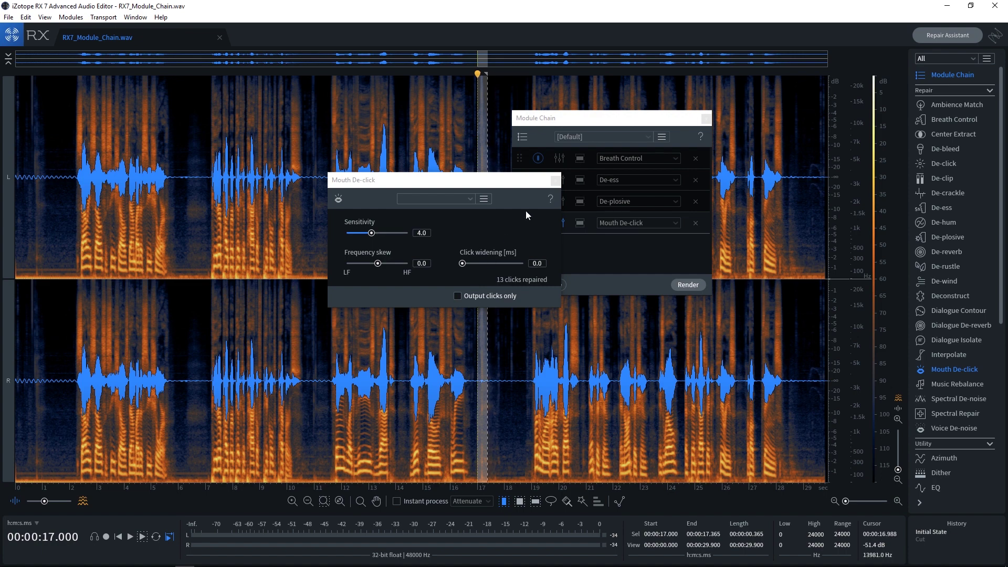
click(556, 180)
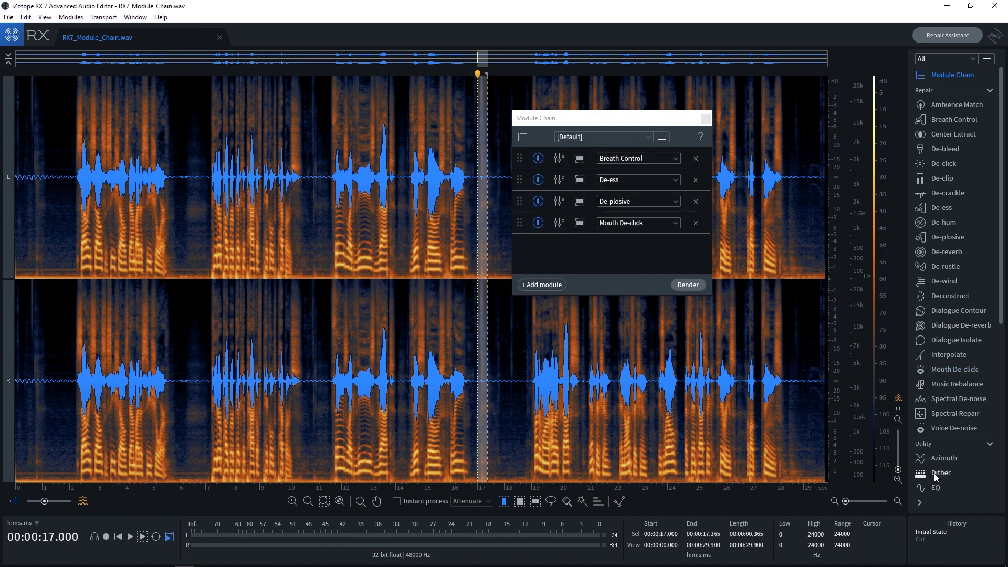
click(940, 370)
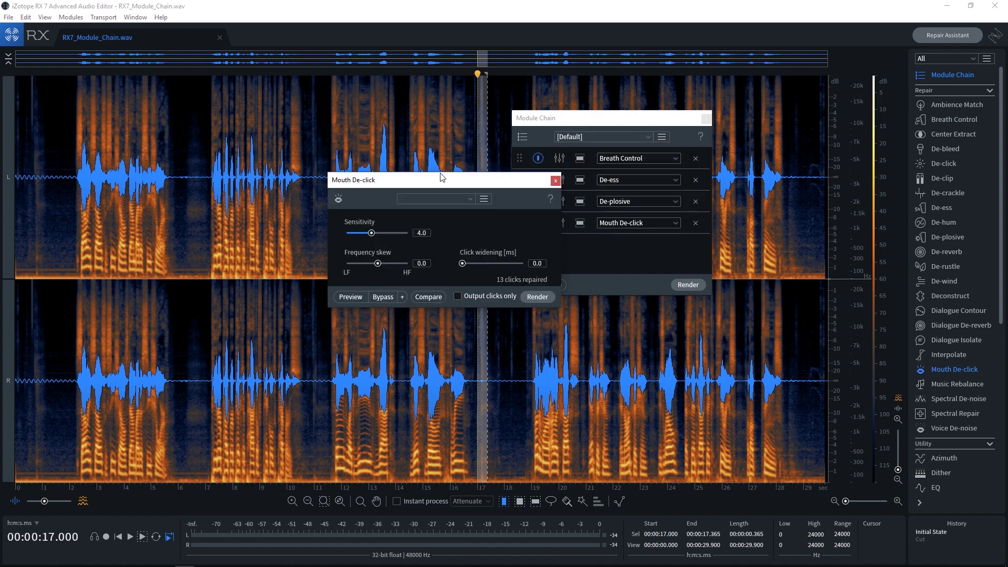
drag(846, 502, 854, 502)
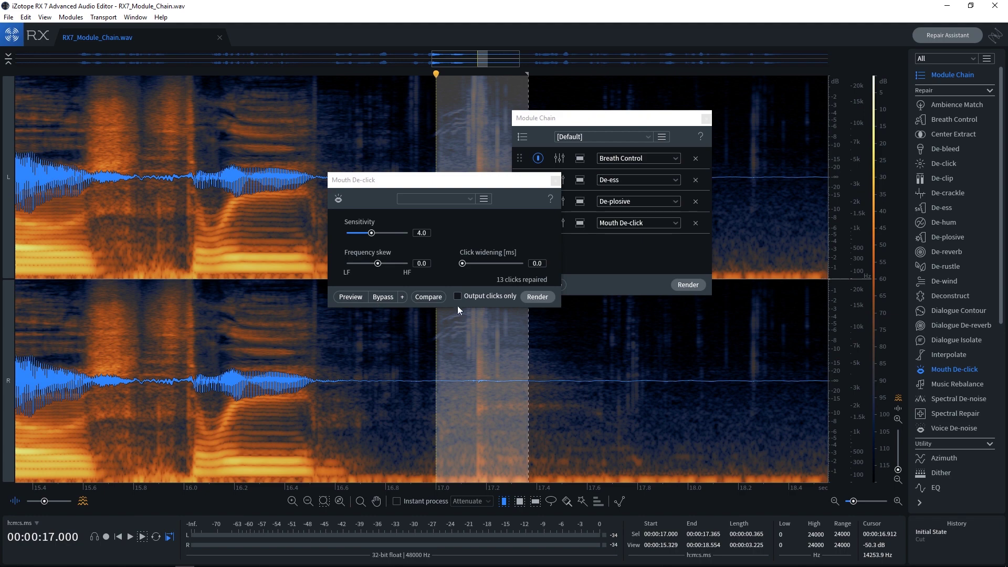
Try rendering Mouth De-click on the selected clicks without click widening, audition the result and revert to the initial state.
click(531, 297)
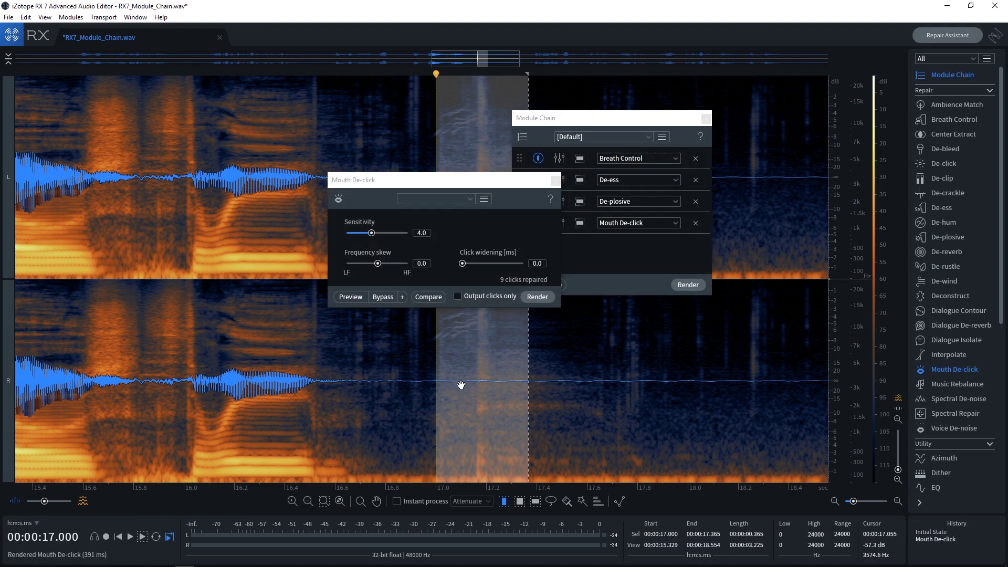
click(431, 389)
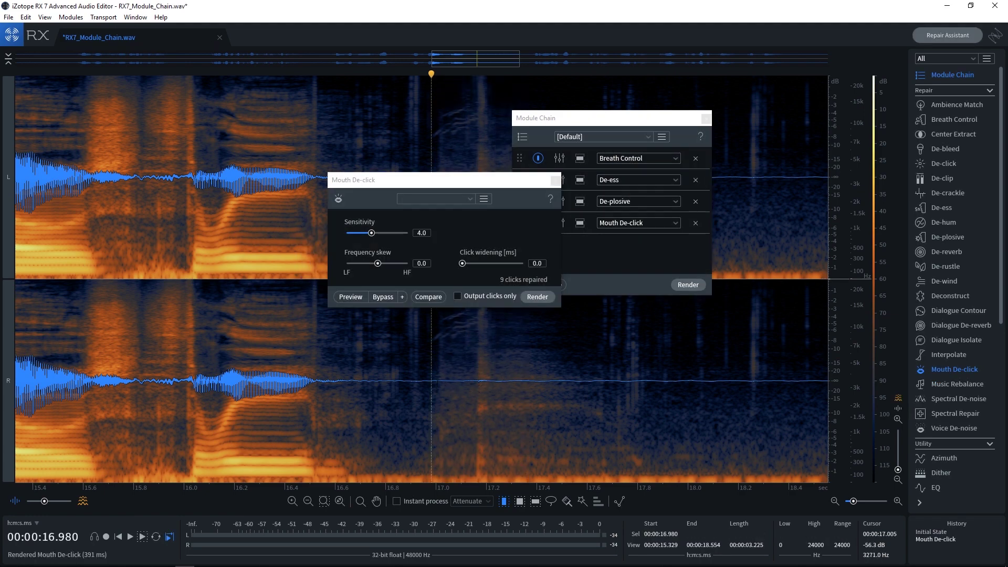
key(space)
key(space)
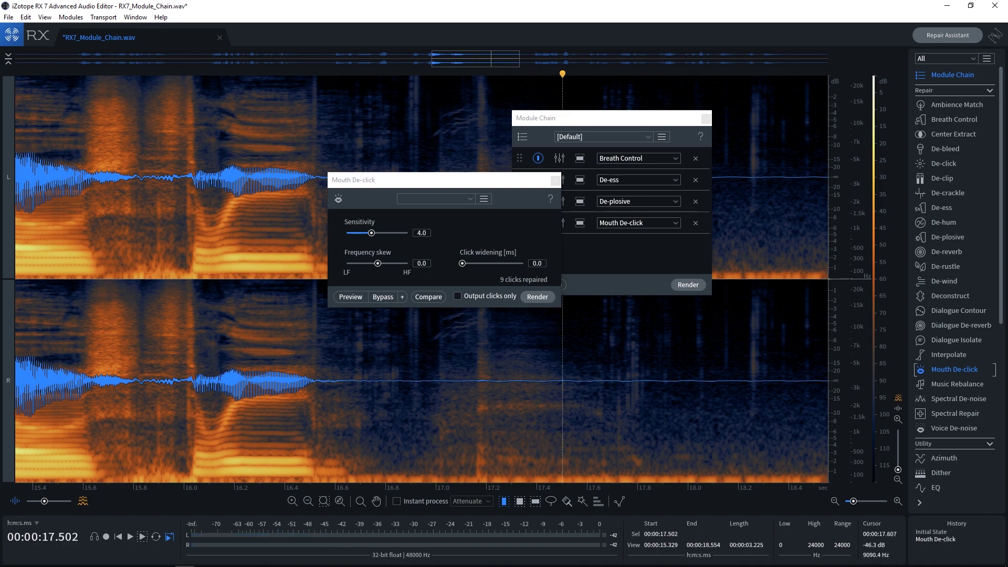
click(926, 531)
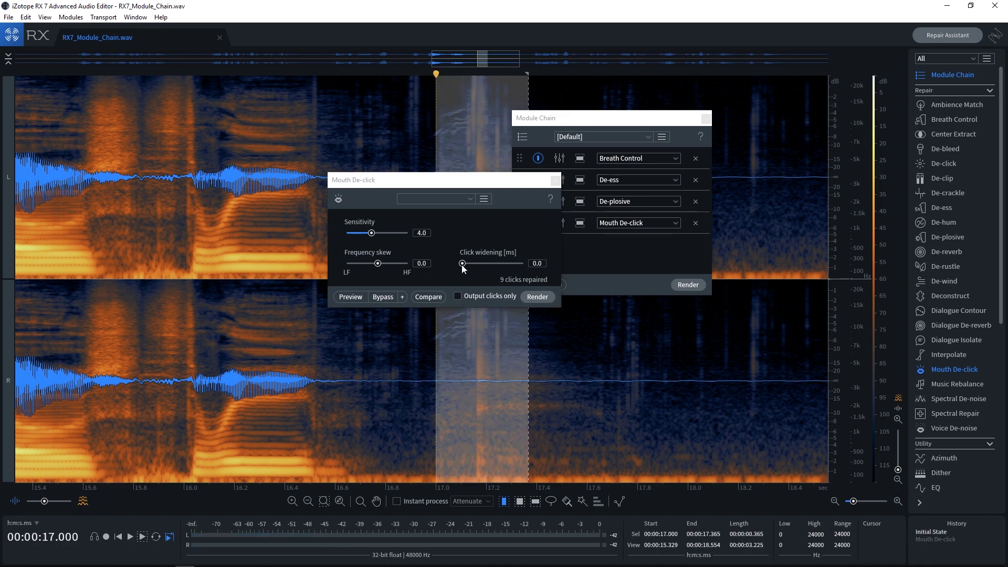
Render Mouth De-click on the selection with Click widening at 1.0 ms and play the result from about 17 seconds.
drag(462, 264, 477, 269)
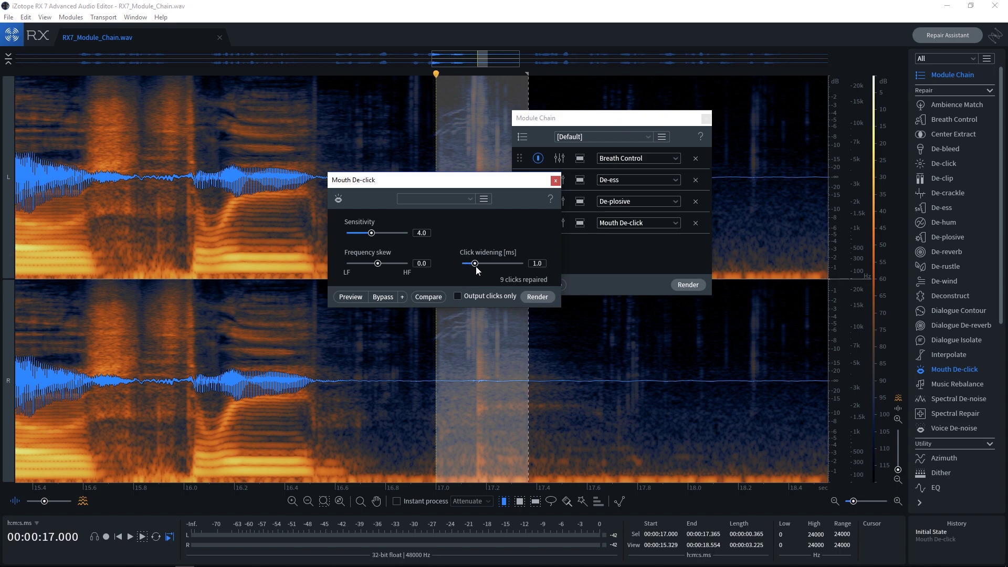
click(537, 298)
click(449, 382)
key(space)
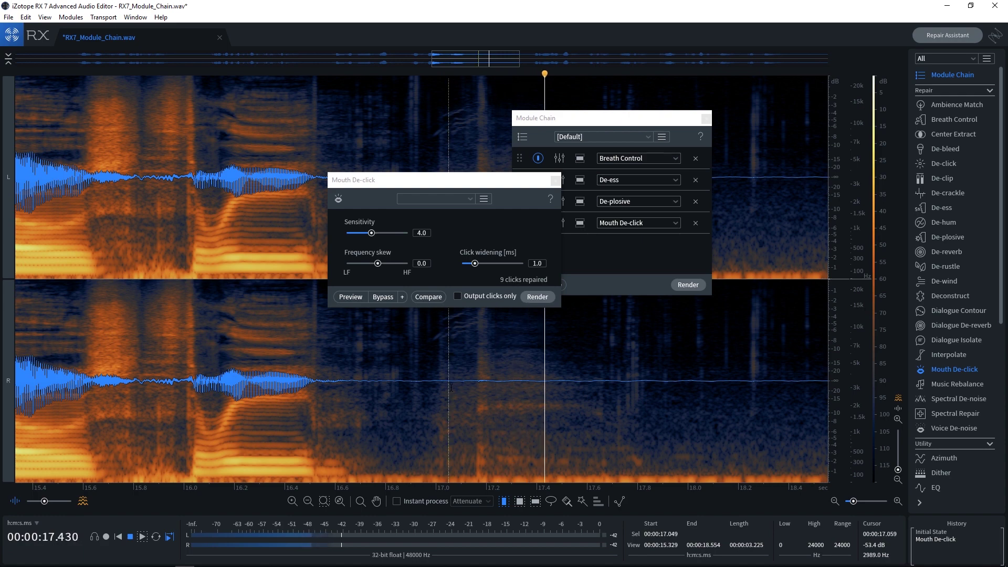
key(space)
key(space)
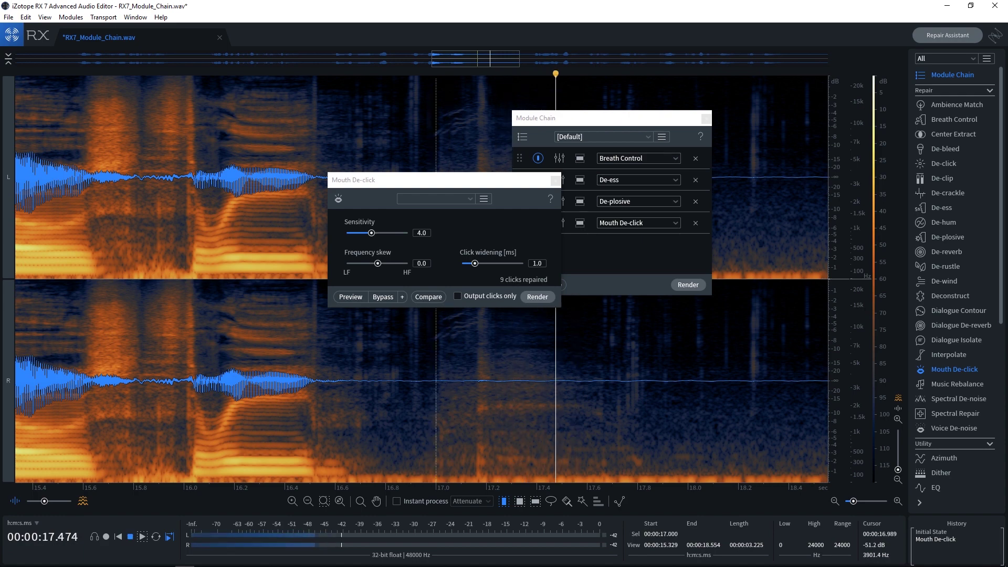
key(space)
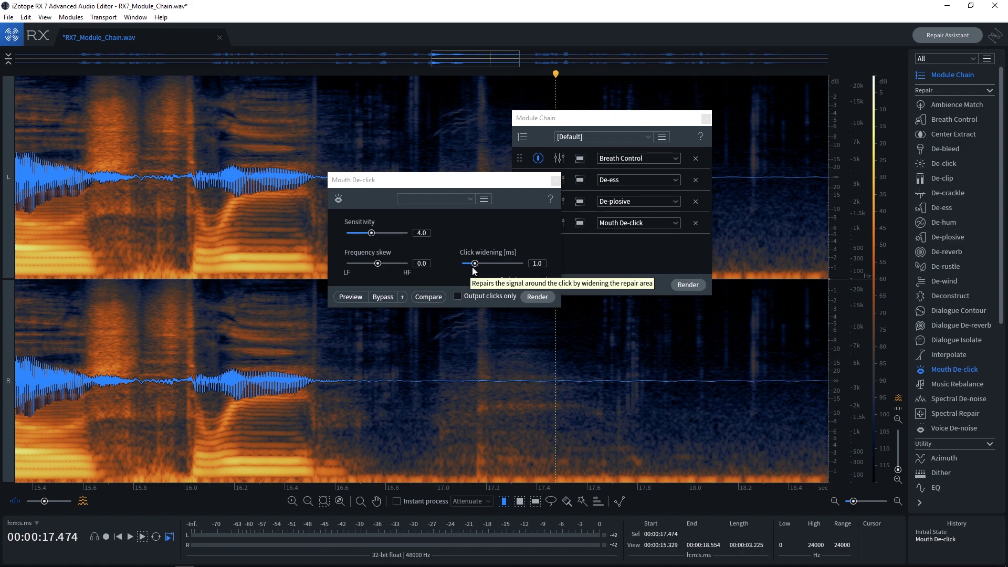
Return Click widening to 0.0 ms and close the standalone Mouth De-click module.
drag(474, 268, 466, 265)
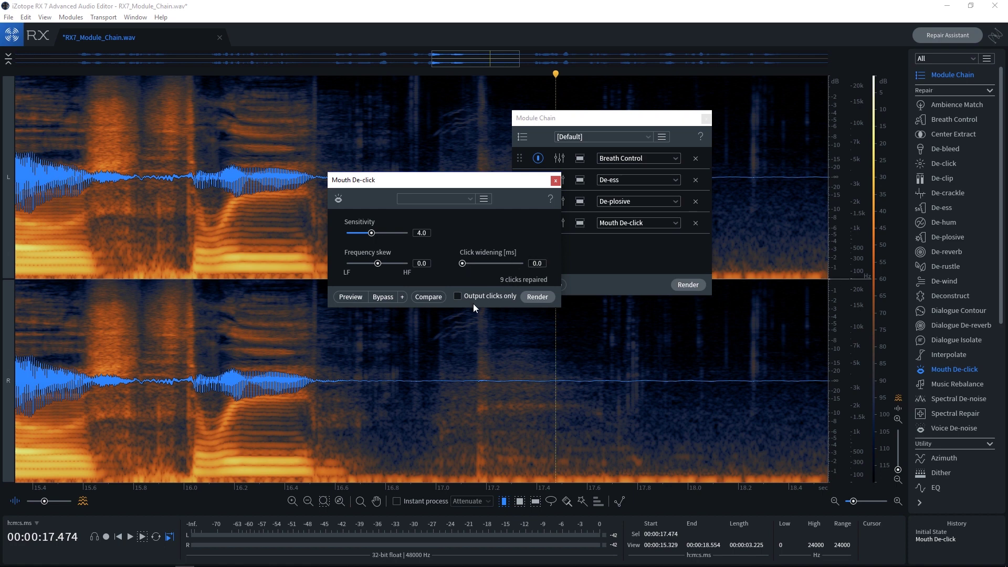
click(555, 181)
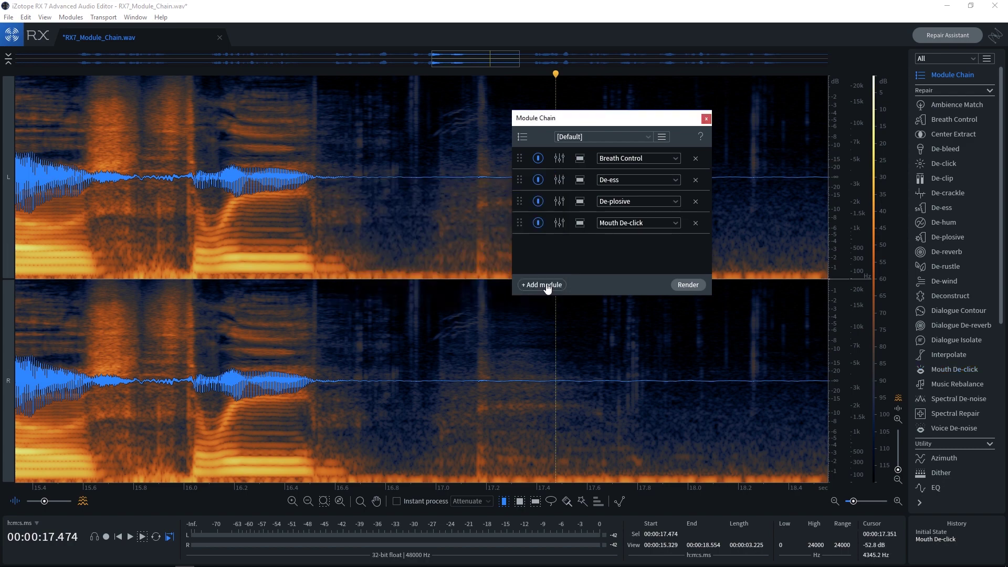
Add EQ as the fifth module of the Module Chain.
click(541, 285)
click(661, 240)
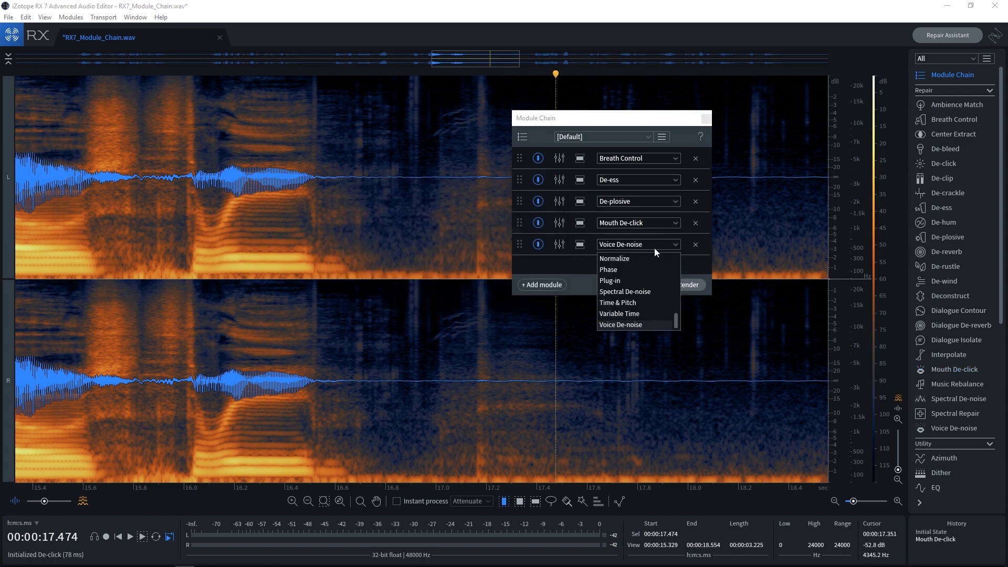
scroll(641, 305, down, 5)
scroll(635, 323, down, 3)
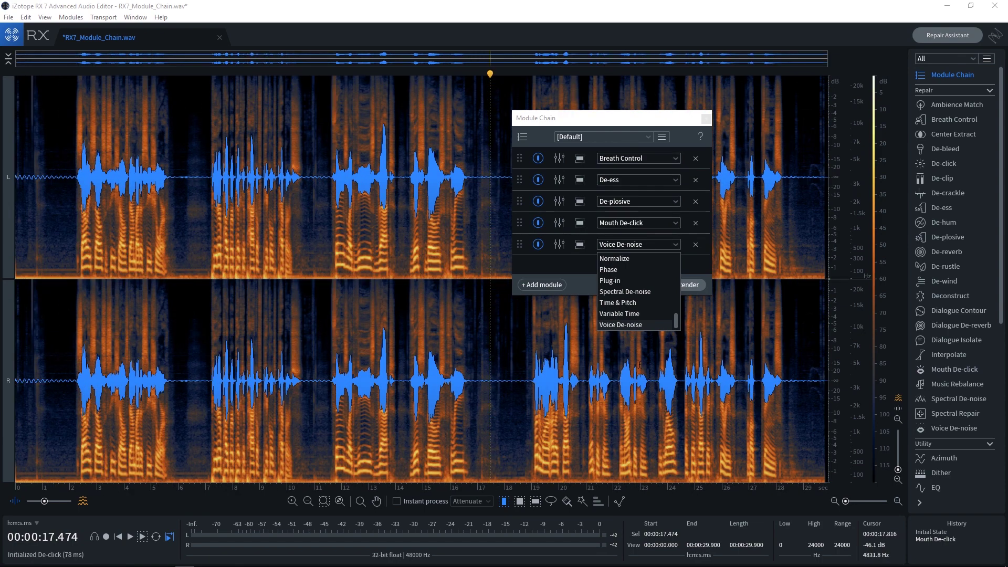
drag(675, 323, 676, 256)
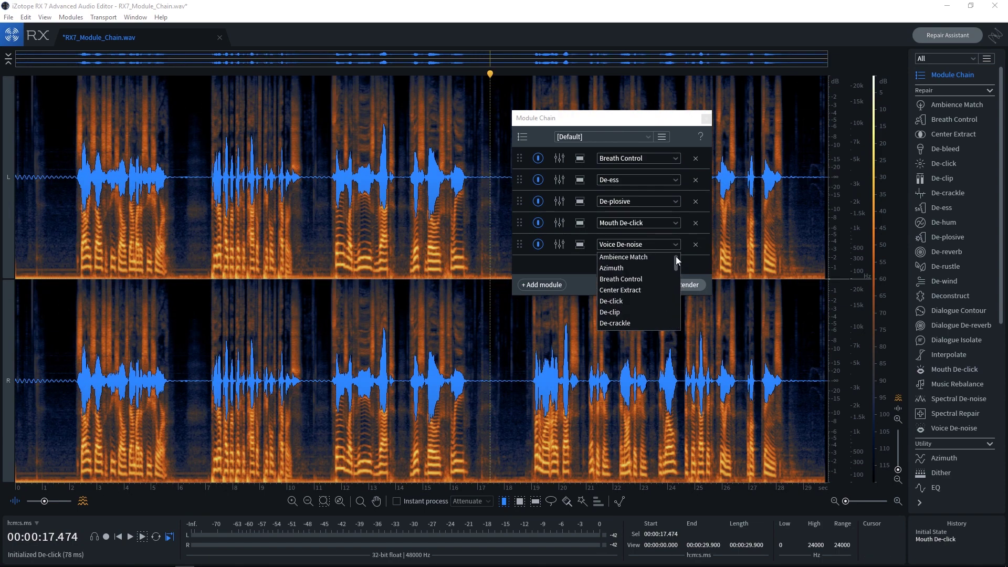
scroll(639, 290, down, 5)
click(619, 288)
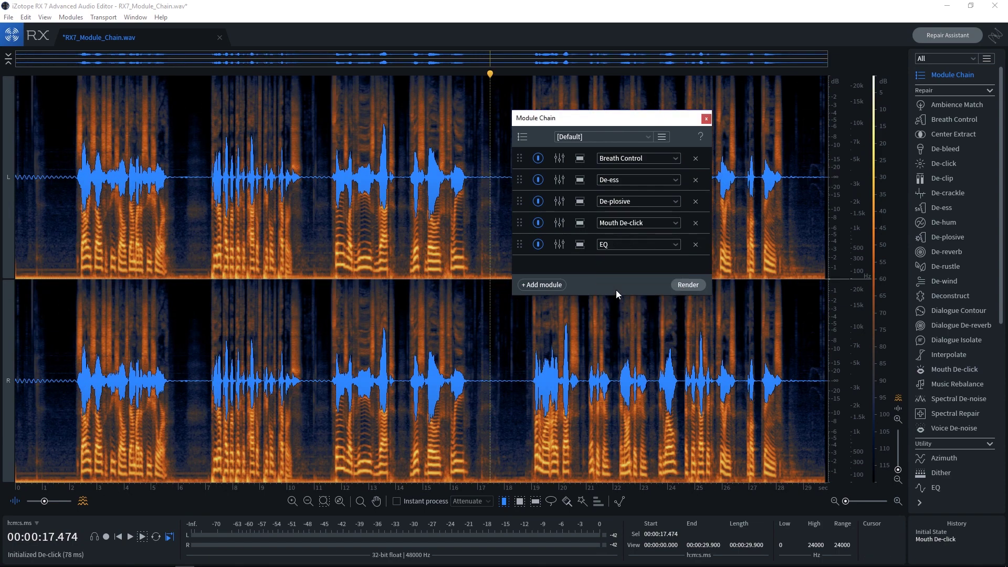
Load the Dialog Center preset in the standalone EQ module and enable its high-pass filter at about 101 Hz.
click(935, 489)
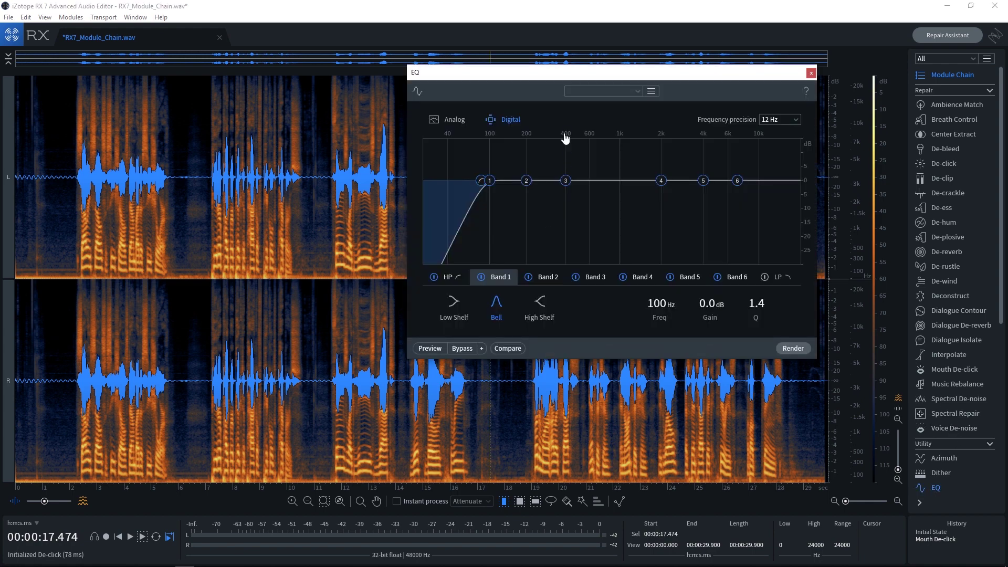
click(594, 90)
click(598, 115)
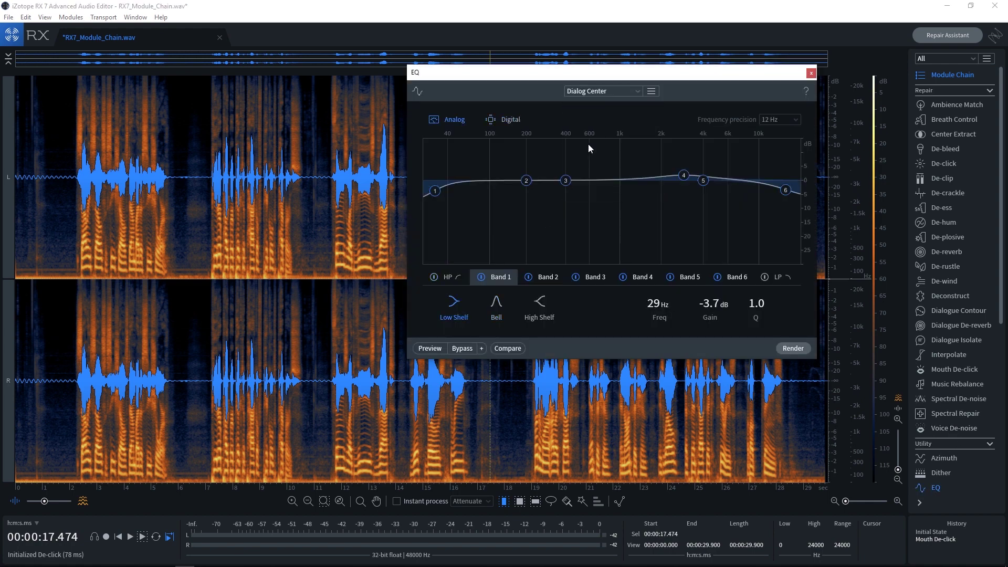
click(433, 277)
drag(460, 184, 494, 185)
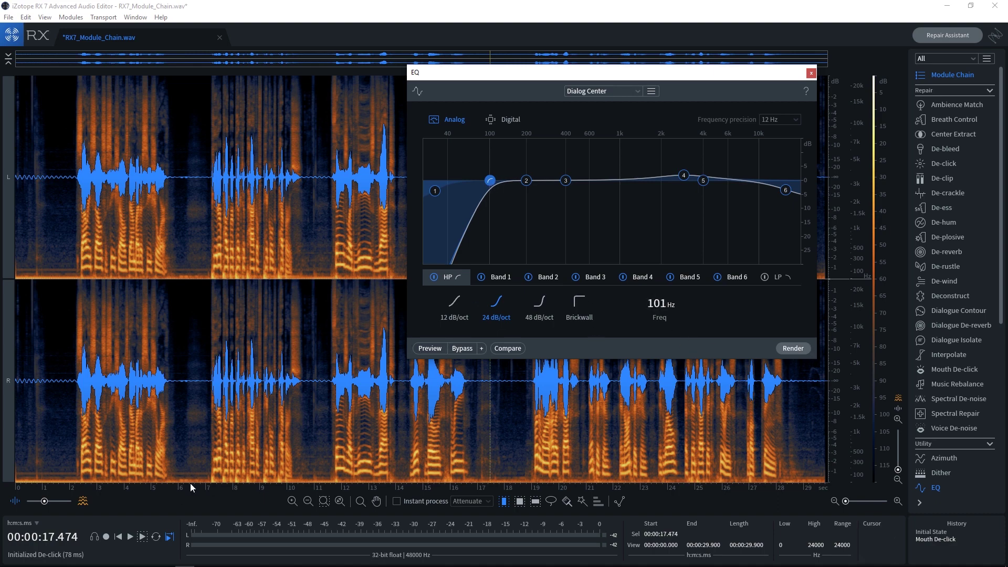
Select the pause from about 5.6 to 7.3 seconds in both channels and render the EQ on it.
drag(168, 468, 212, 468)
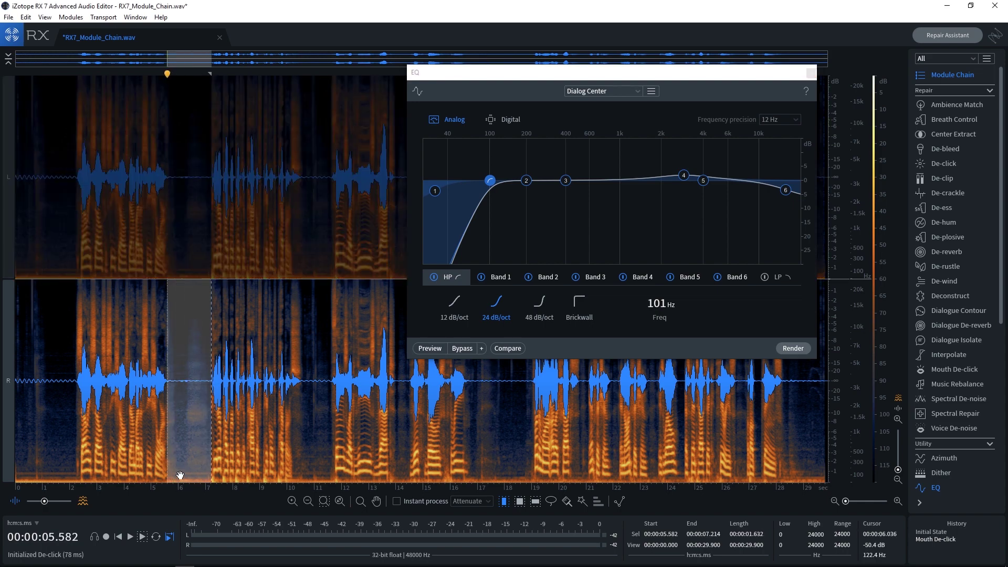
drag(167, 277, 214, 278)
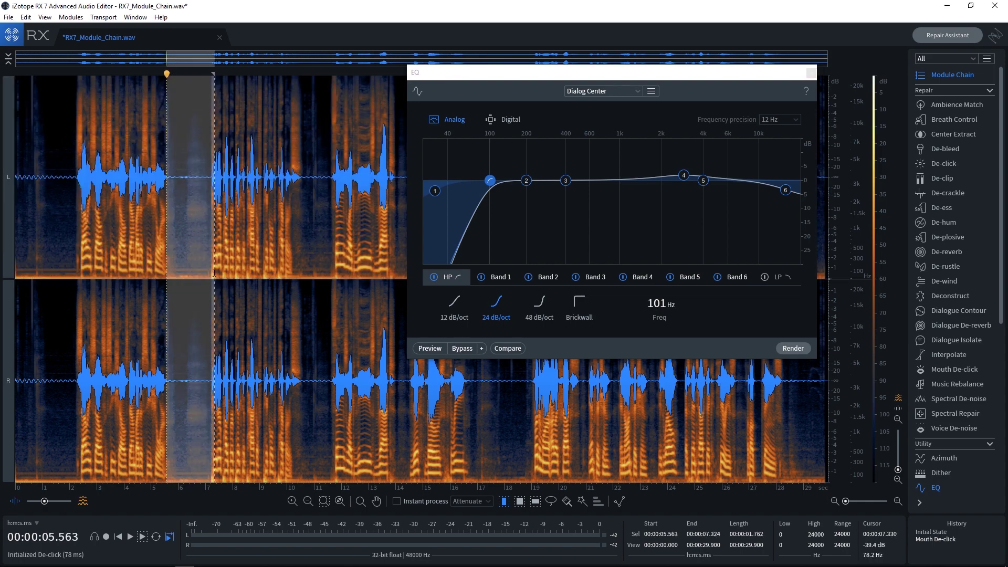
click(794, 349)
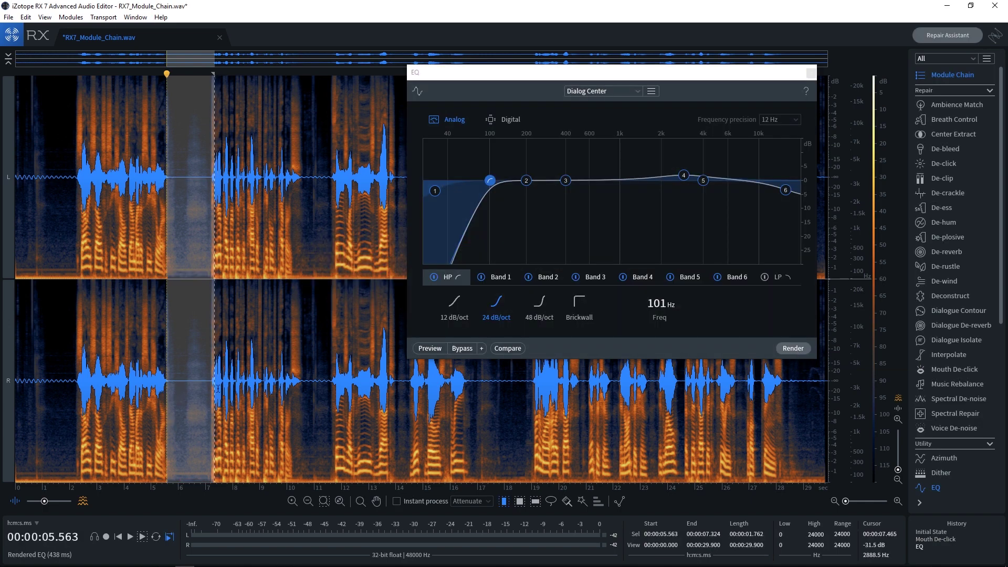
Select the speech from about 8.5 to 10.2 seconds in both channels and preview the EQ on it.
drag(217, 387, 291, 371)
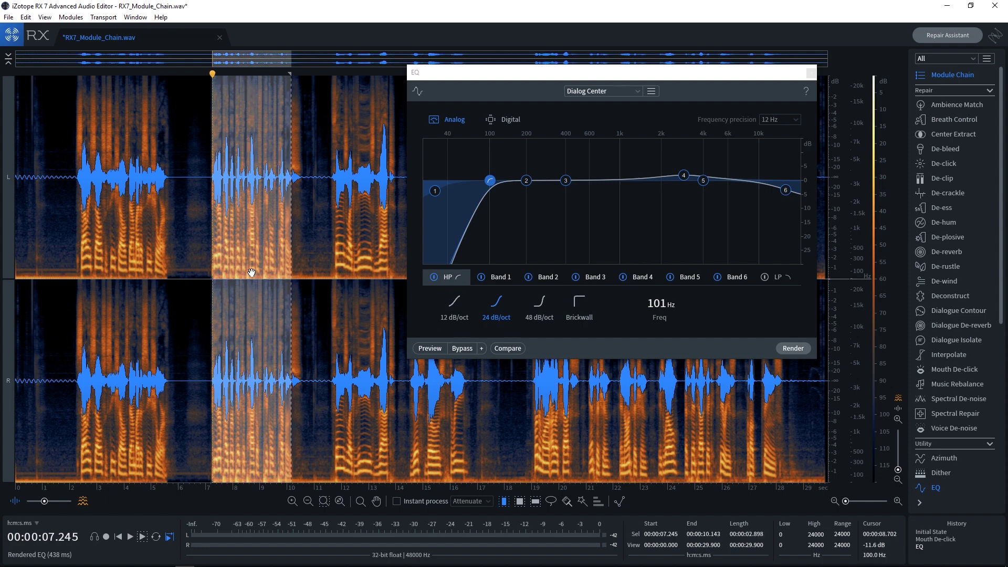
drag(286, 294, 296, 250)
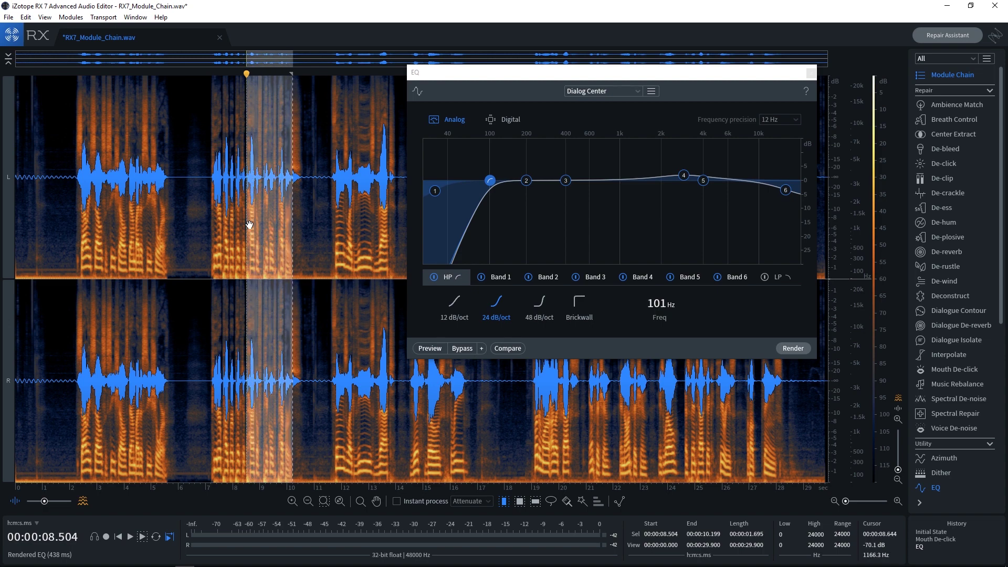
click(430, 349)
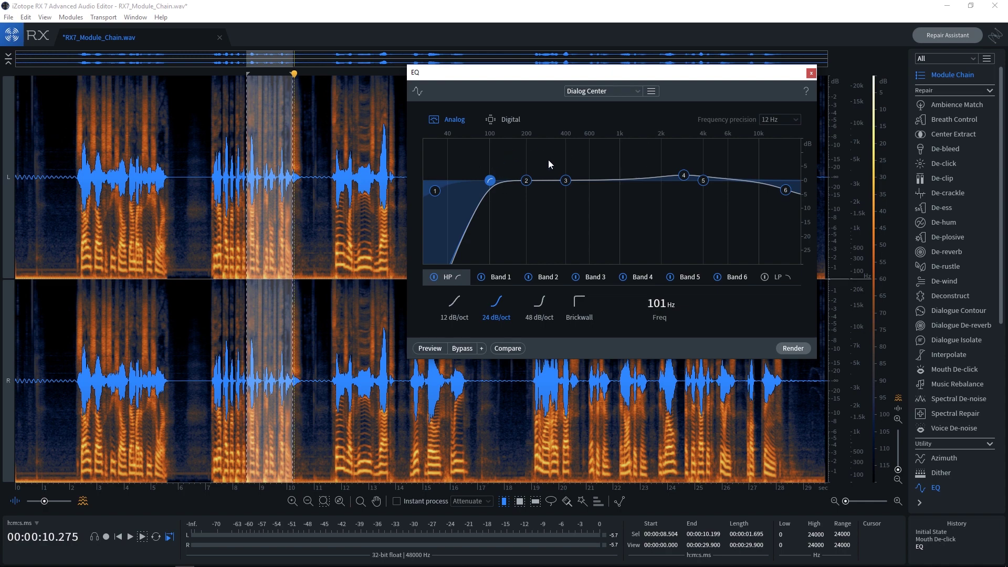
Lower the EQ's high-pass filter to 80 Hz and render the EQ on the pause from about 10.4 to 11.5 seconds.
mouse_move(492, 187)
mouse_down()
mouse_move(478, 185)
mouse_move(486, 190)
mouse_up()
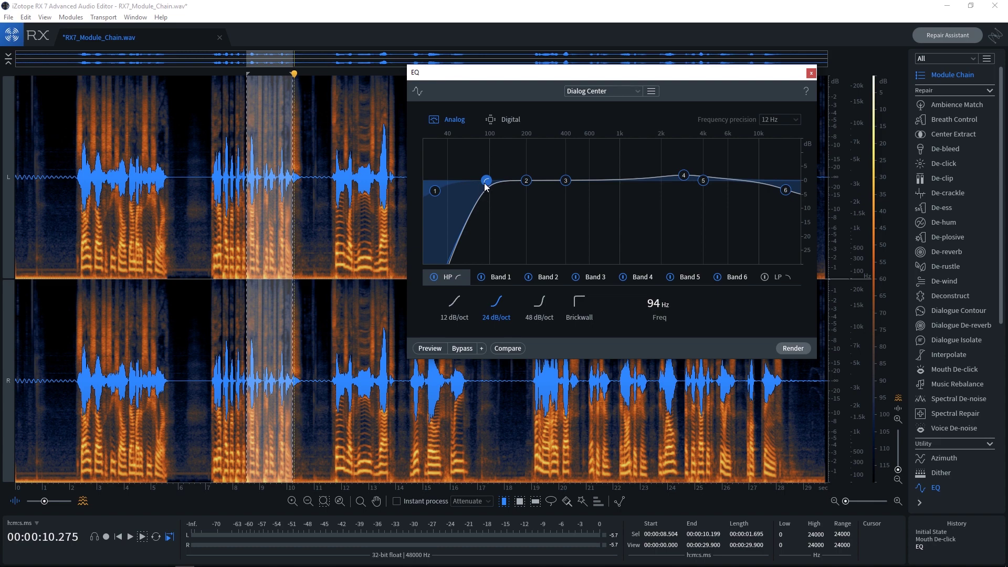
drag(486, 185, 479, 186)
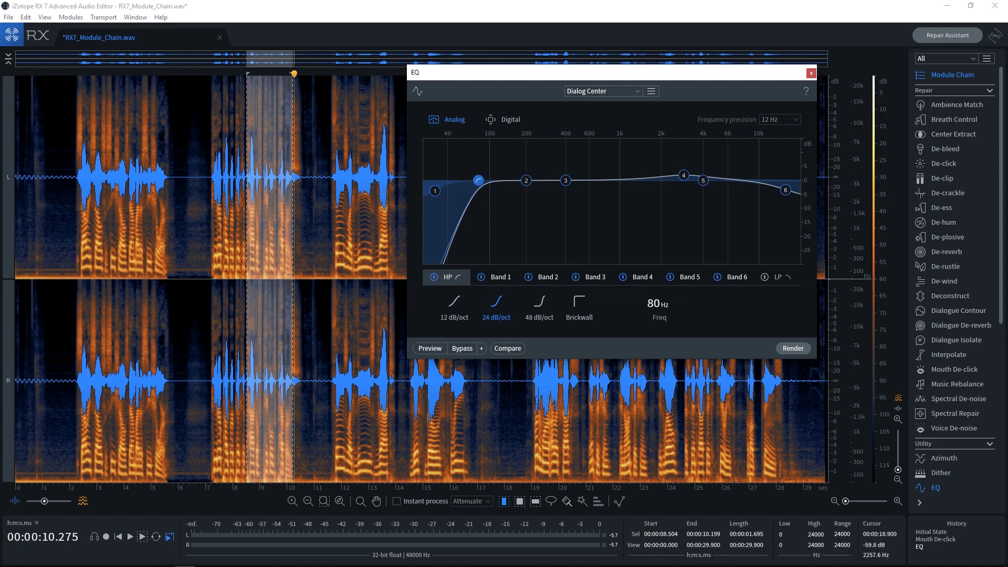
click(305, 420)
drag(297, 421, 327, 420)
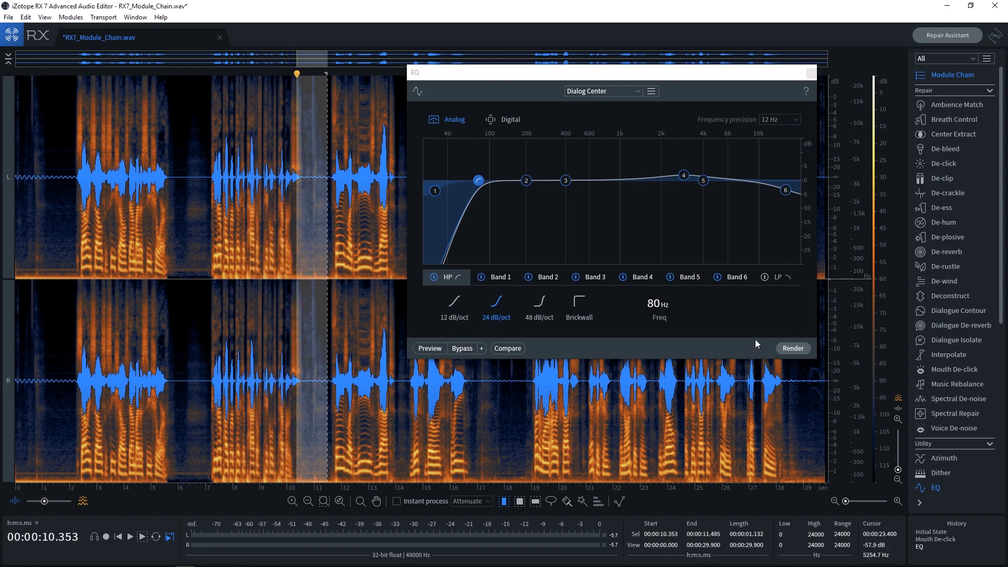
click(793, 348)
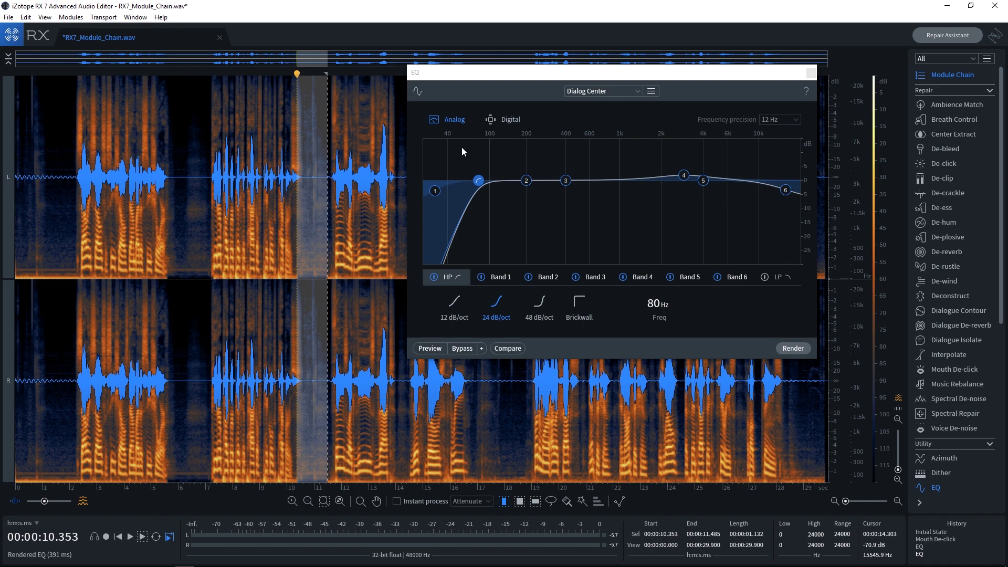
Open the Plug-in module, load FabFilter Pro-Q 2 in it and reposition its window to uncover the start of the recording.
click(264, 285)
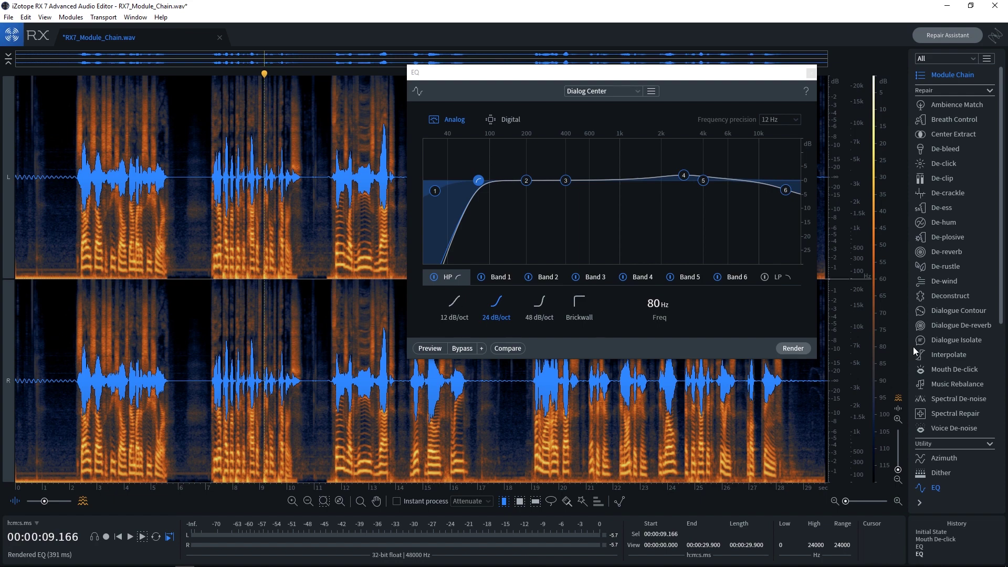
scroll(945, 400, down, 1)
scroll(949, 409, down, 5)
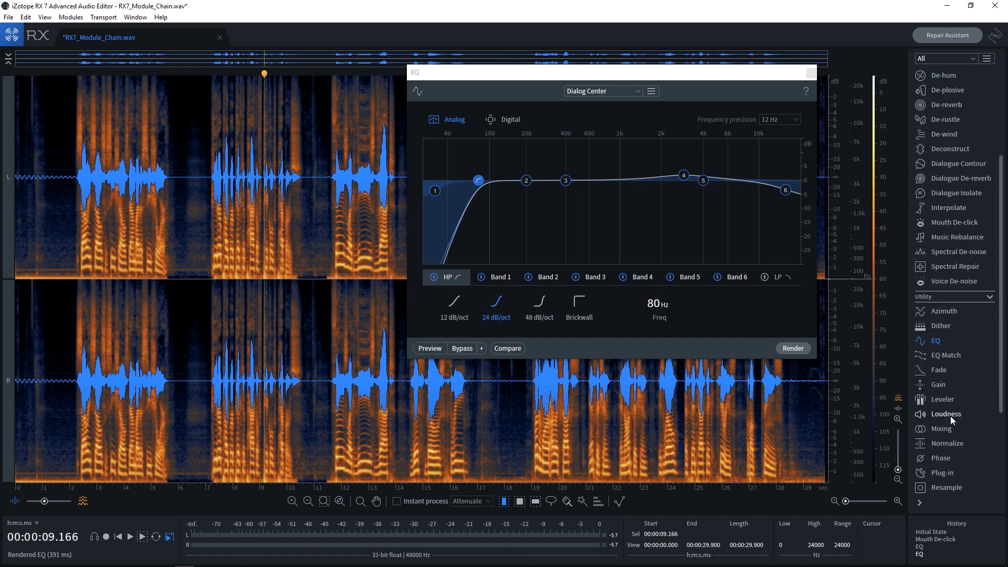
click(938, 369)
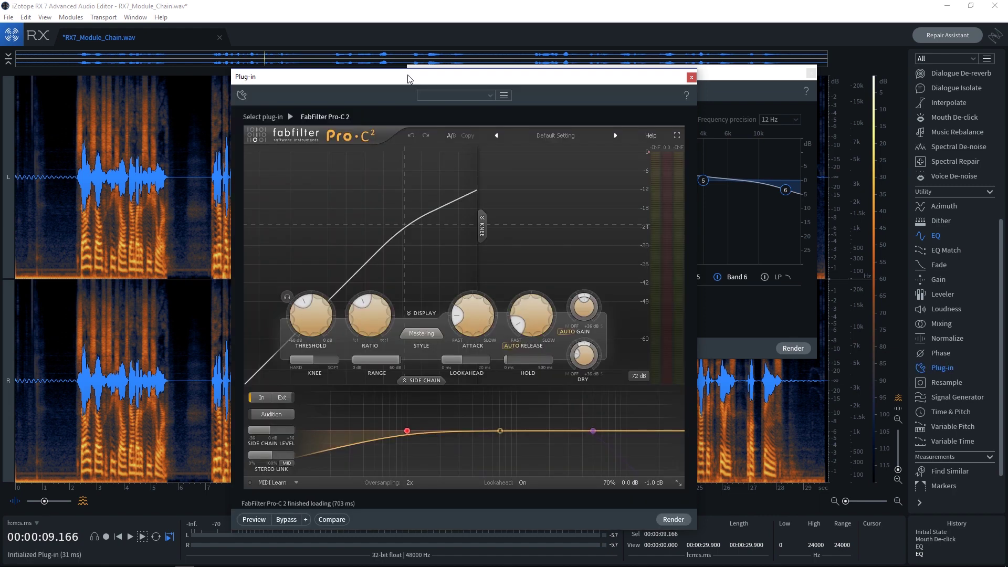
drag(410, 78, 325, 36)
click(194, 75)
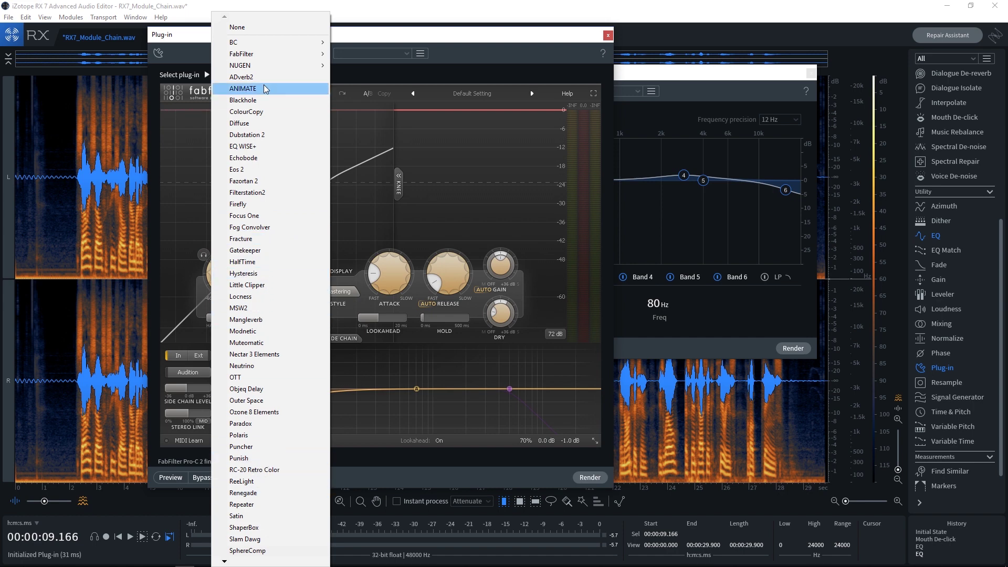
mouse_move(265, 59)
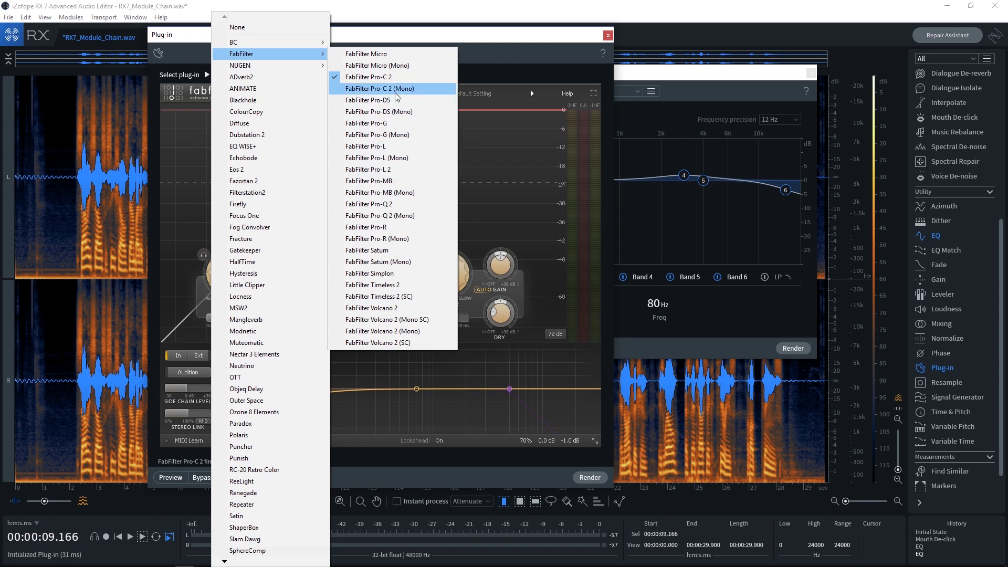
click(377, 209)
drag(337, 36, 463, 49)
Preview the recording from about 2.4 seconds through Pro-Q 2 to examine the voice's low-frequency spectrum, and close the plug-in.
click(206, 367)
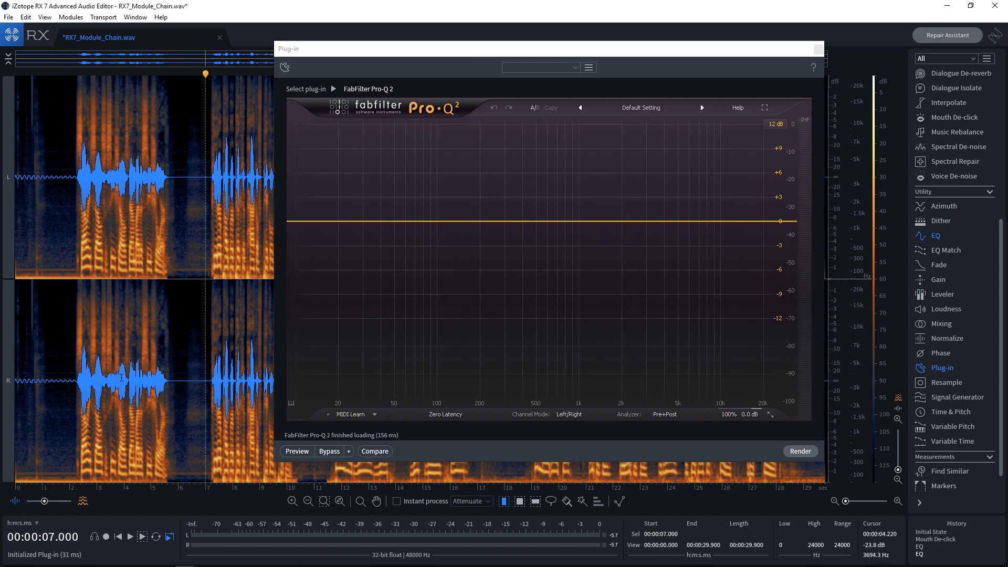
click(79, 368)
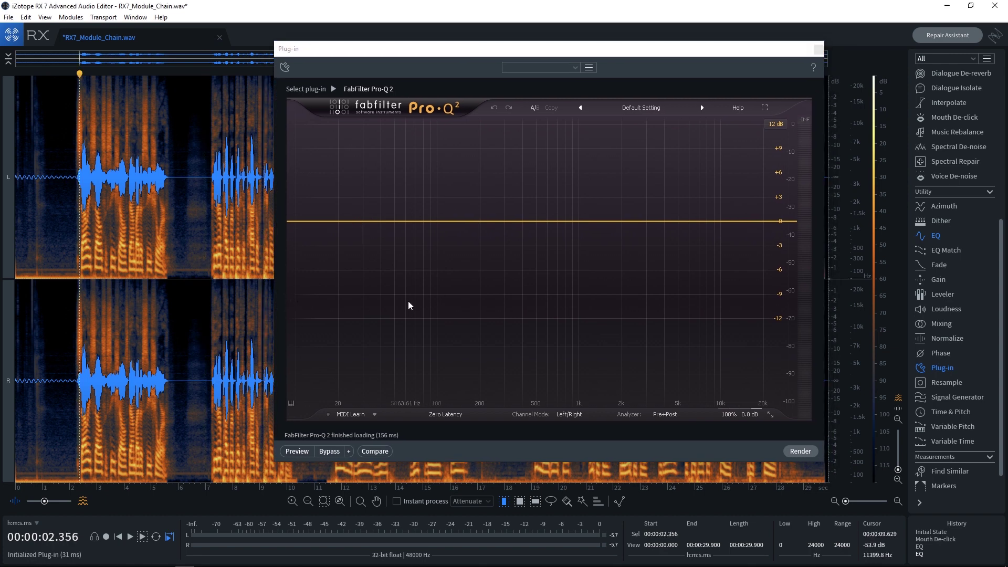
click(297, 451)
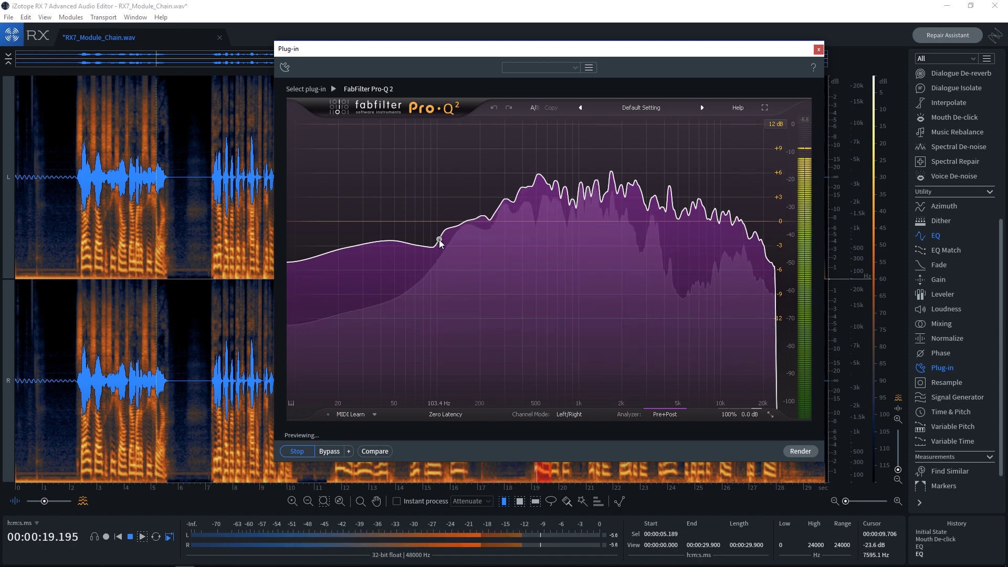
key(space)
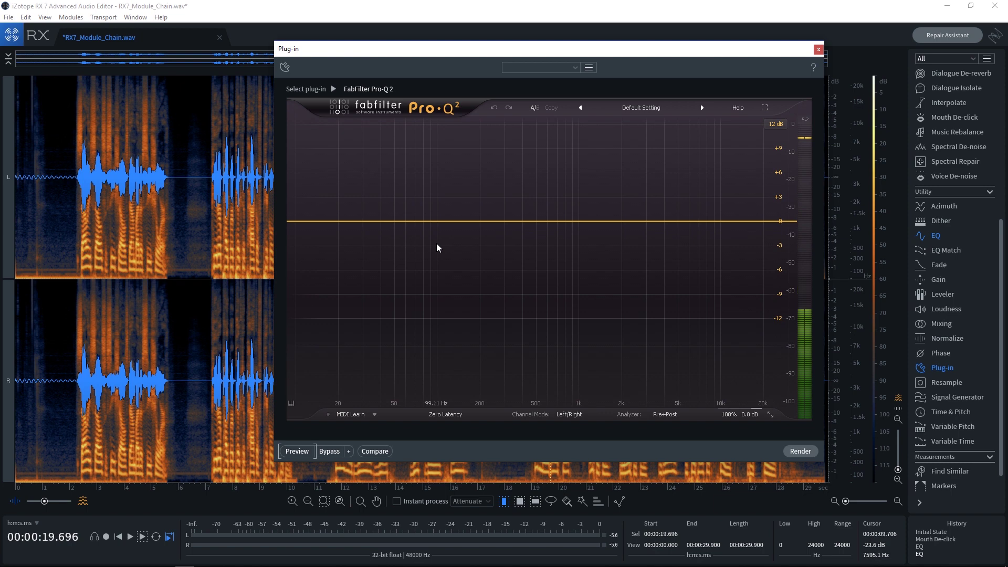
click(819, 49)
Set the standalone EQ's high-pass filter to 86 Hz, save the settings as a new preset named for the speaker's voice, and close the module.
drag(482, 182, 484, 183)
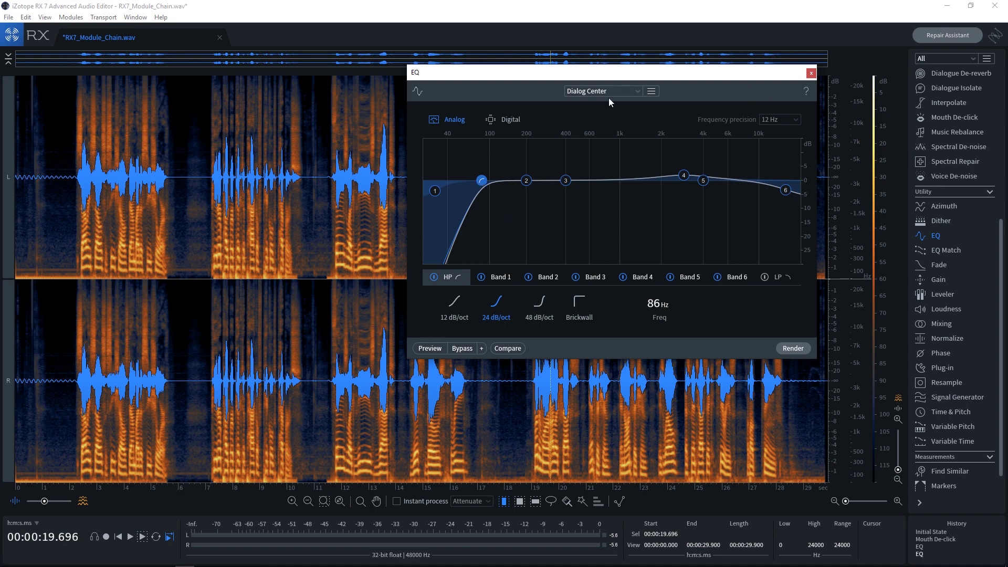
click(652, 92)
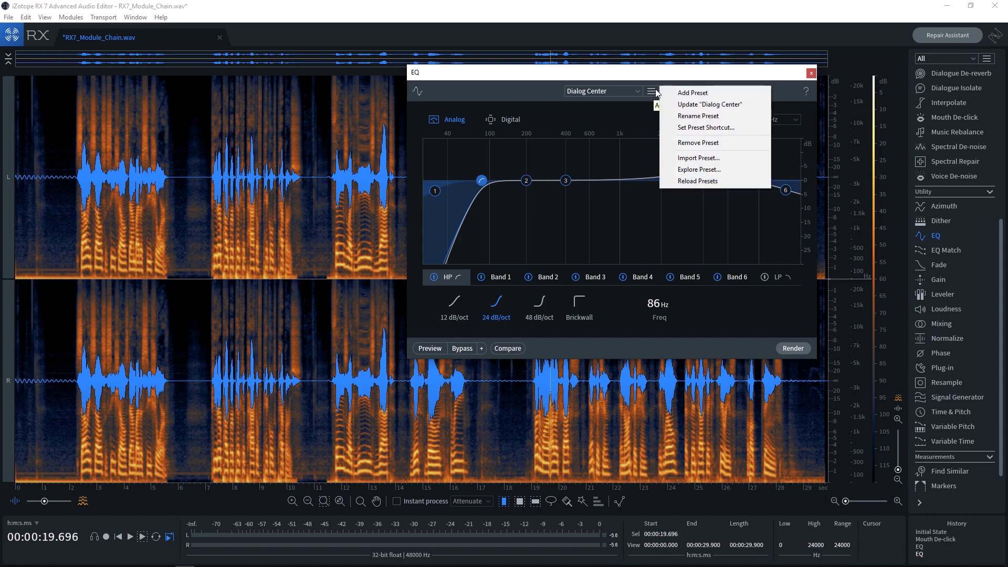
click(694, 93)
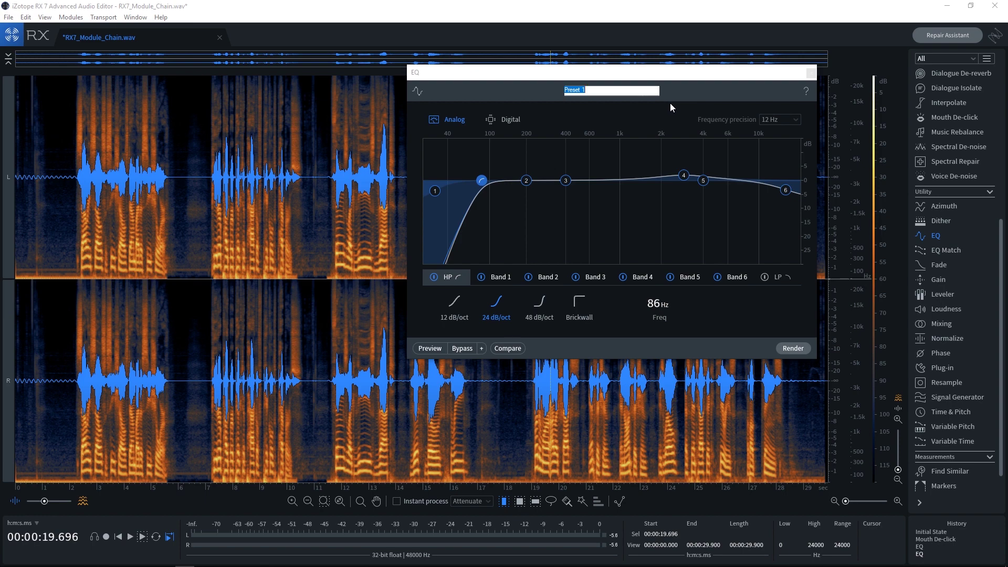
text(Joh)
key(Return)
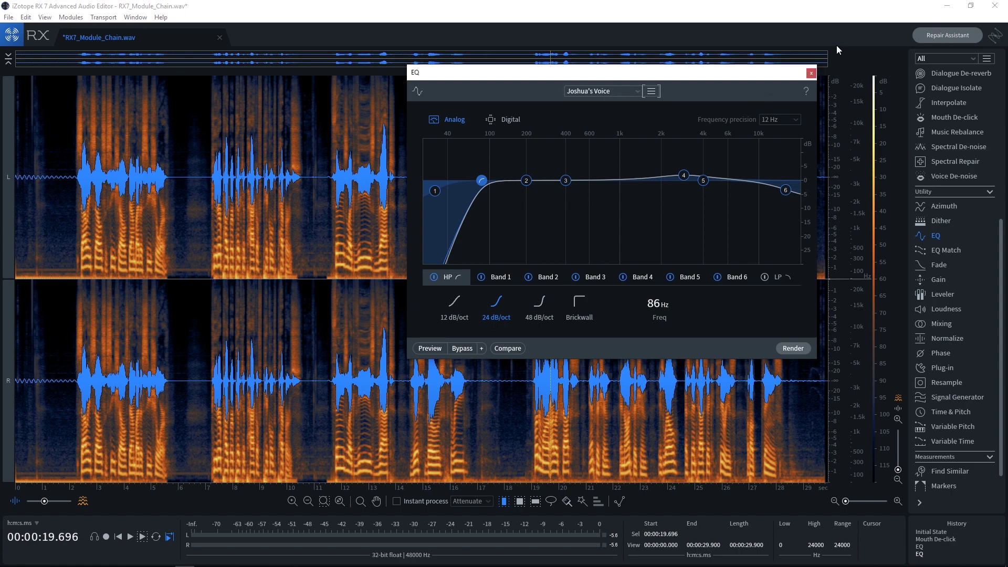
click(812, 72)
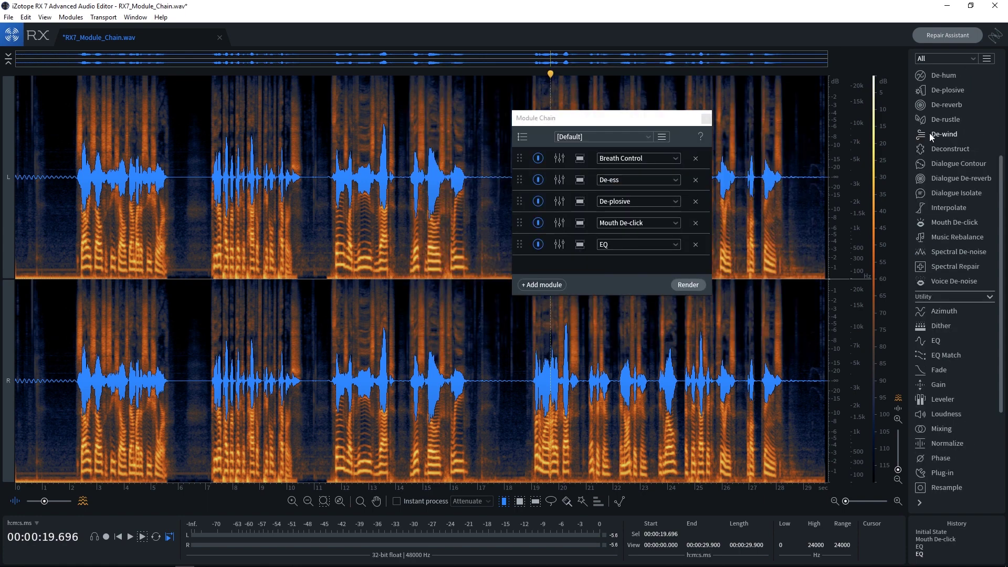
Load the saved speaker's voice preset in the Module Chain's EQ settings and close them.
click(559, 244)
click(604, 90)
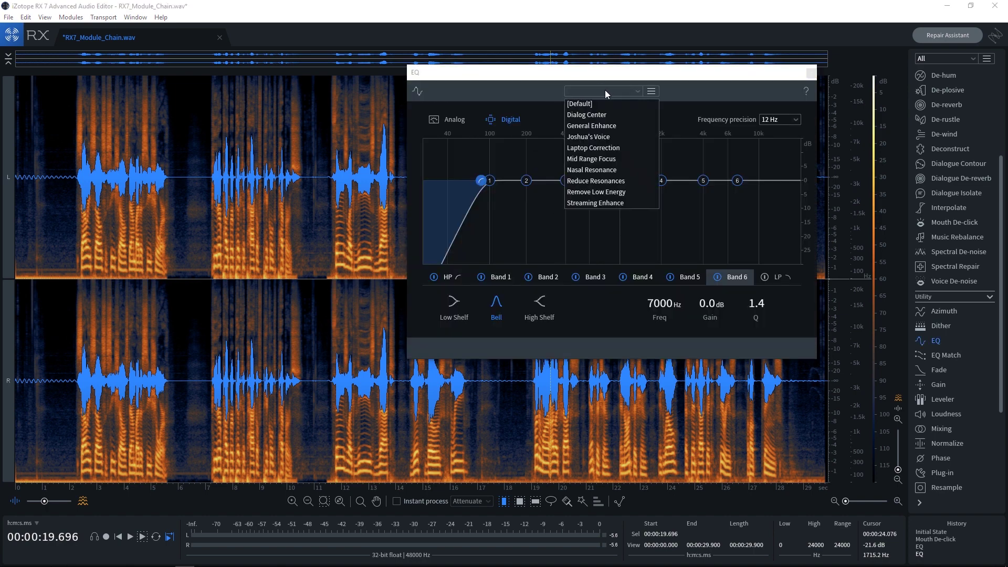
click(601, 138)
click(812, 73)
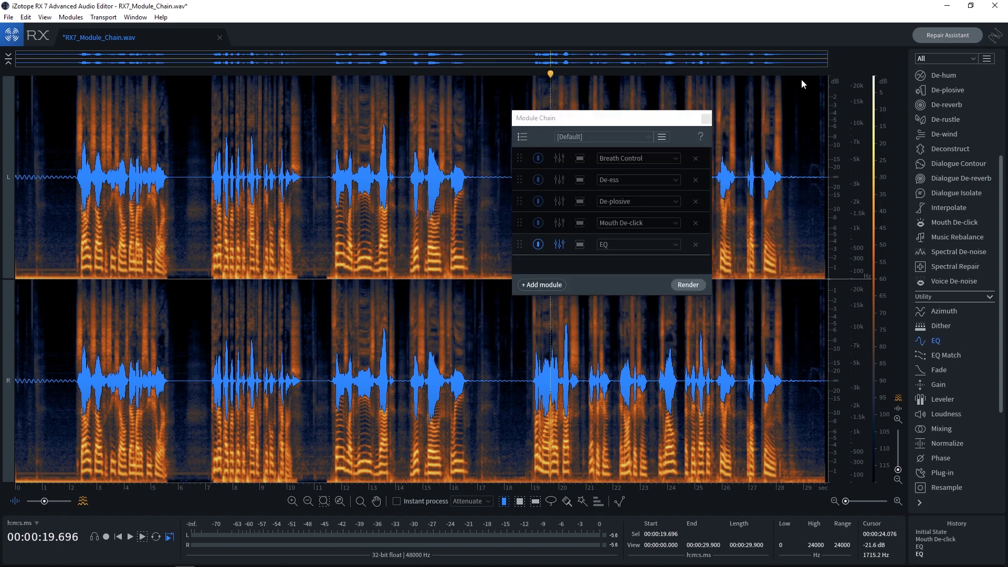
Revert the recording to its Initial State in the history and render the five-module chain on the whole file.
drag(637, 119, 479, 112)
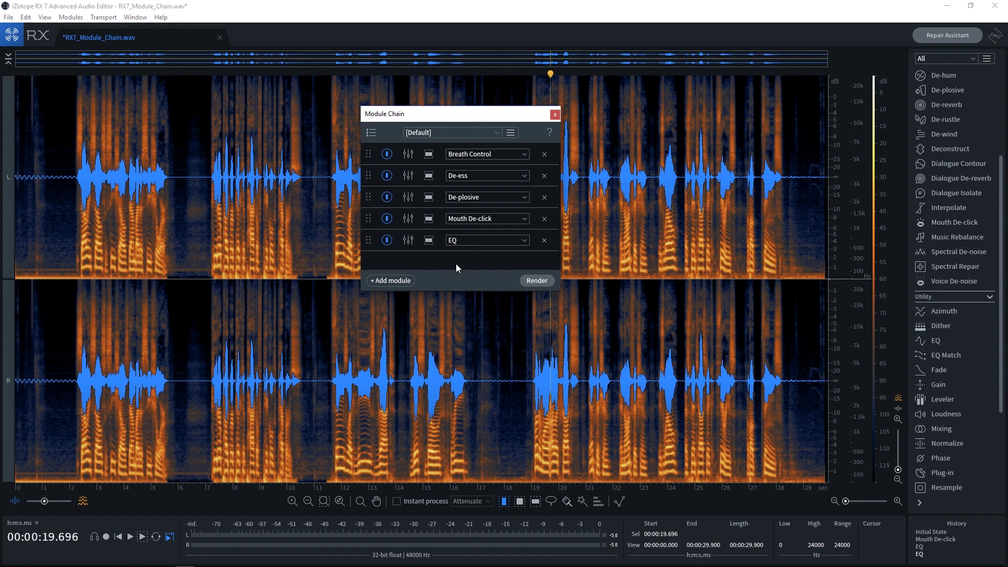
click(922, 533)
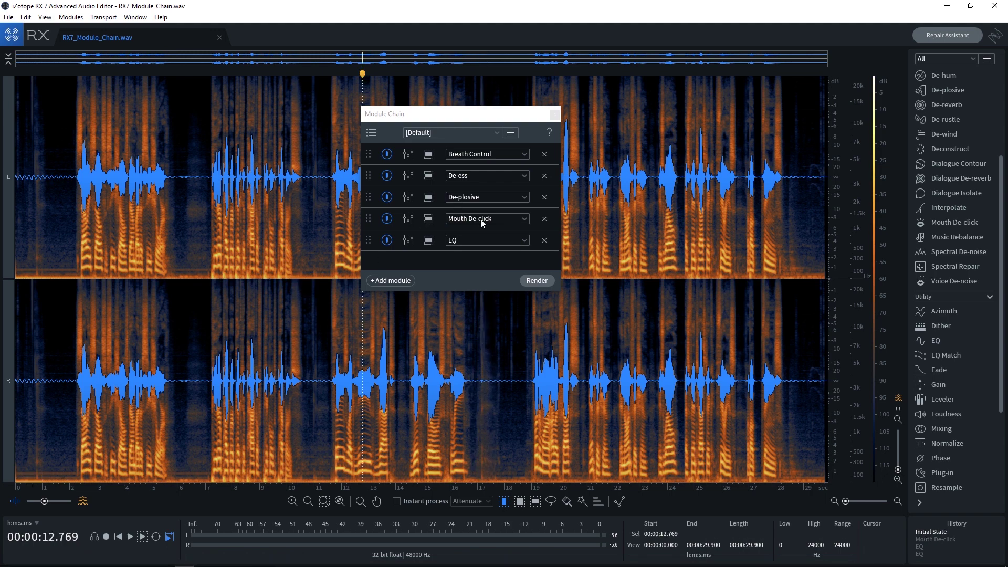
click(533, 283)
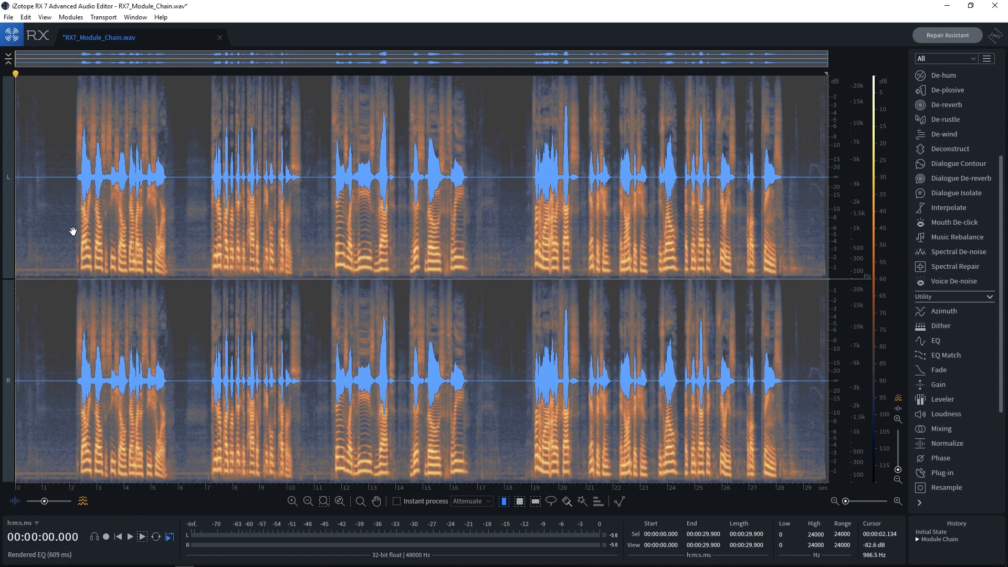
Play the processed recording from about 2.1 seconds to near its end to check the result.
click(73, 230)
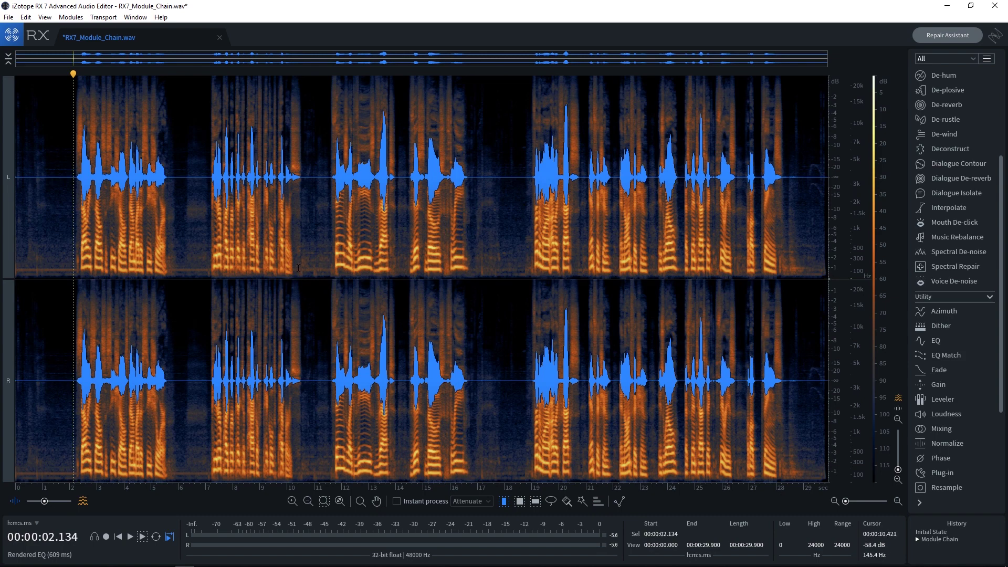
key(space)
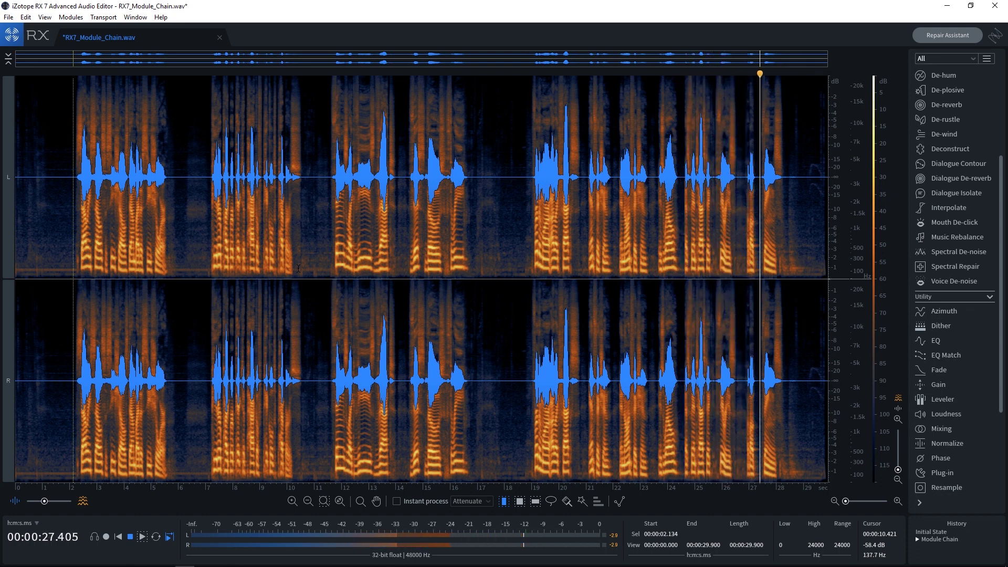
key(space)
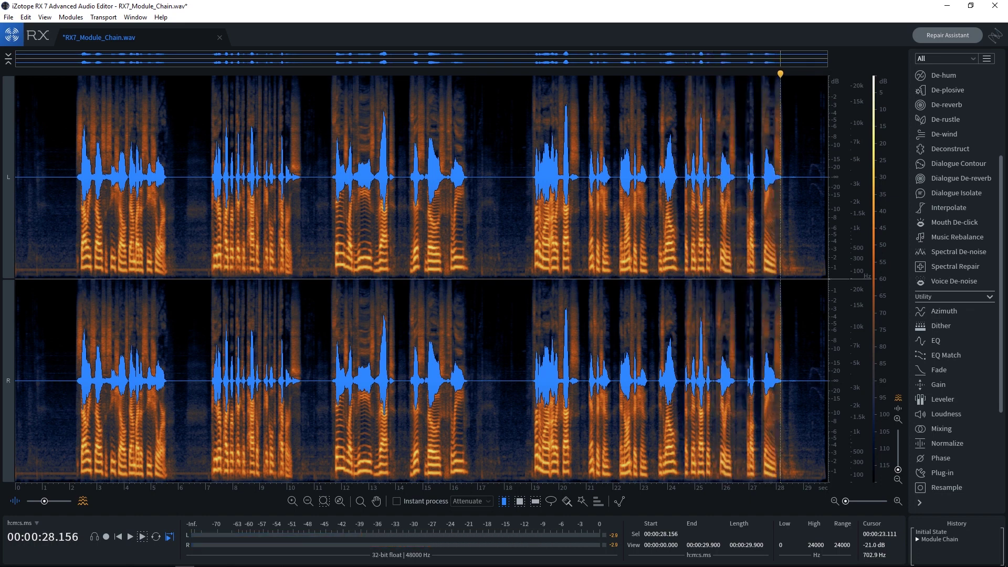
click(695, 195)
drag(705, 200, 719, 210)
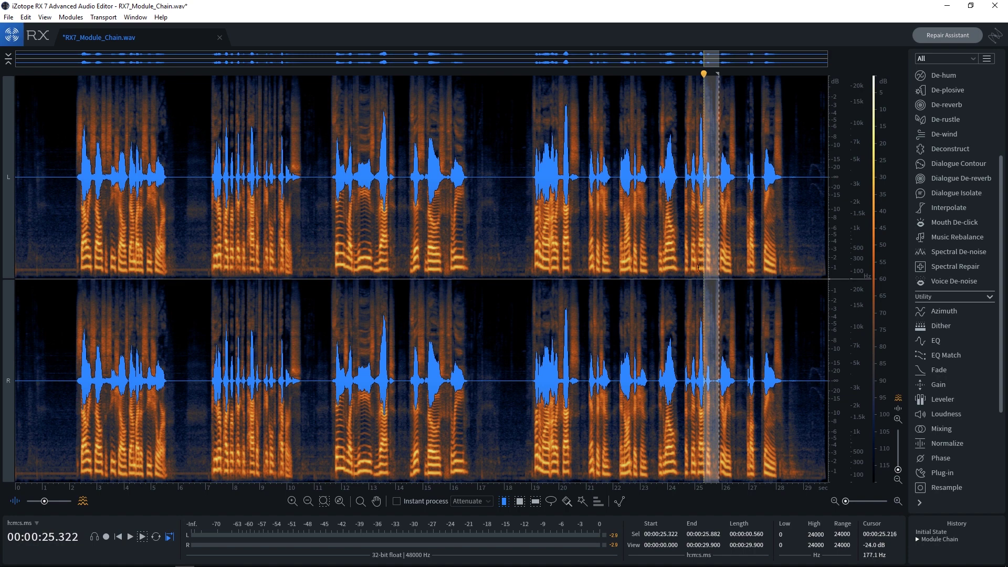
click(376, 265)
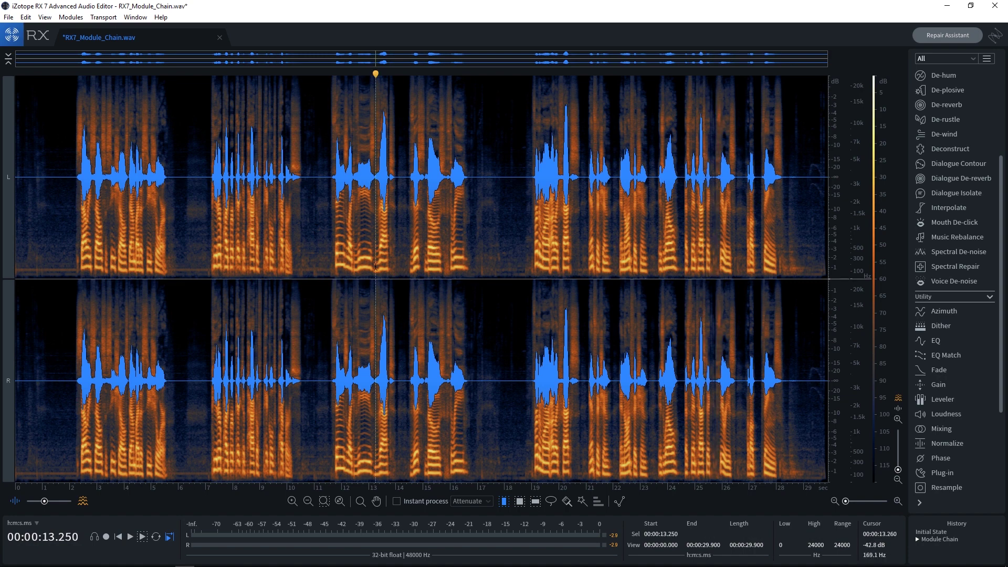
scroll(960, 199, up, 5)
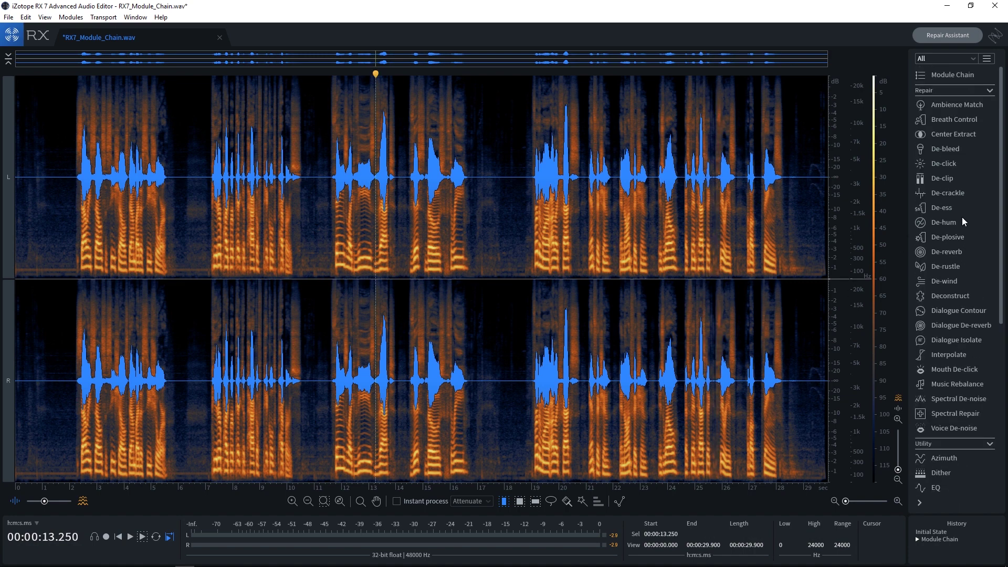